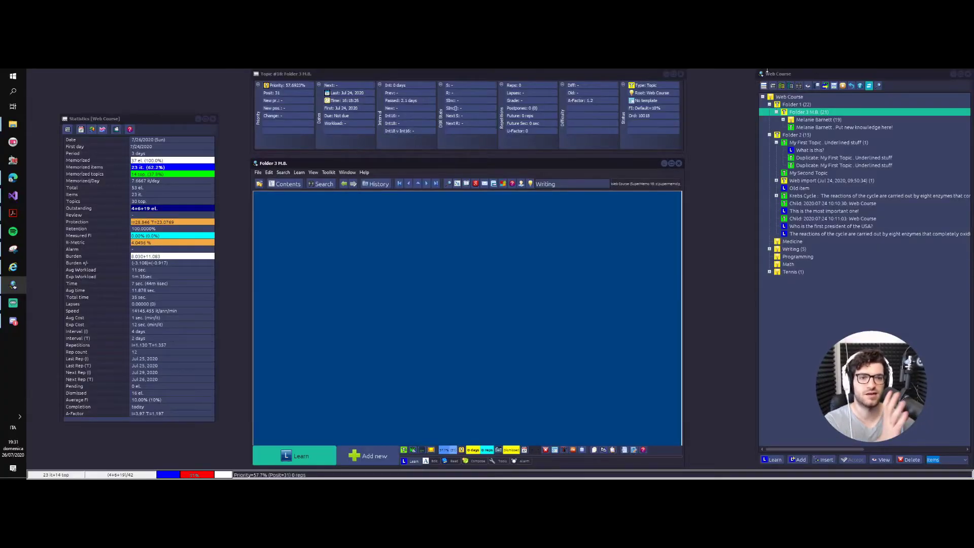
{"action": "right_click", "coordinate": [831, 120]}
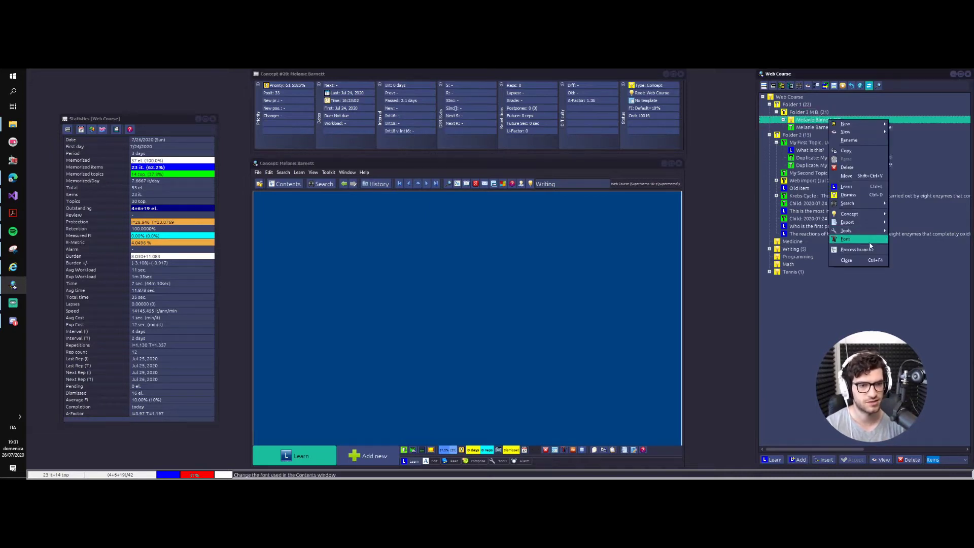
{"action": "left_click", "coordinate": [871, 247]}
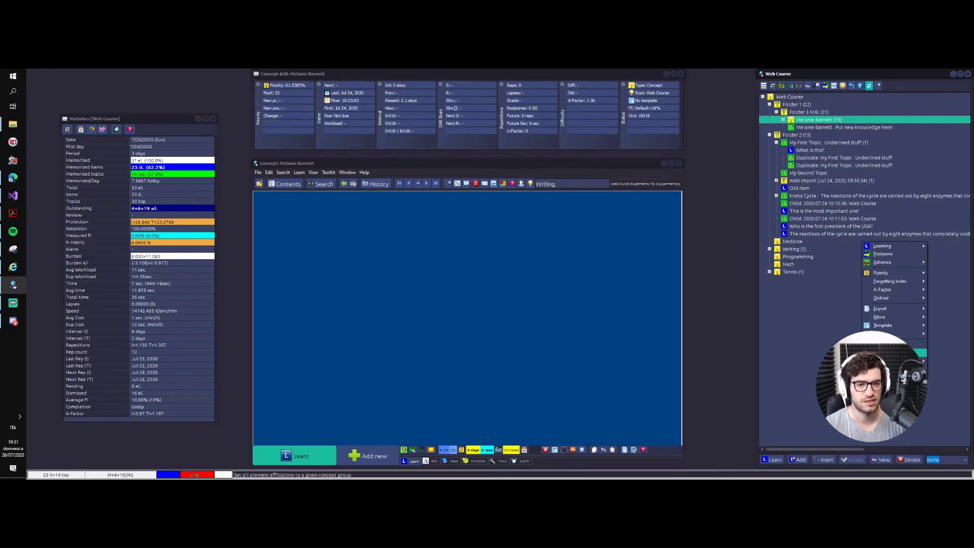
{"action": "left_click", "coordinate": [900, 344]}
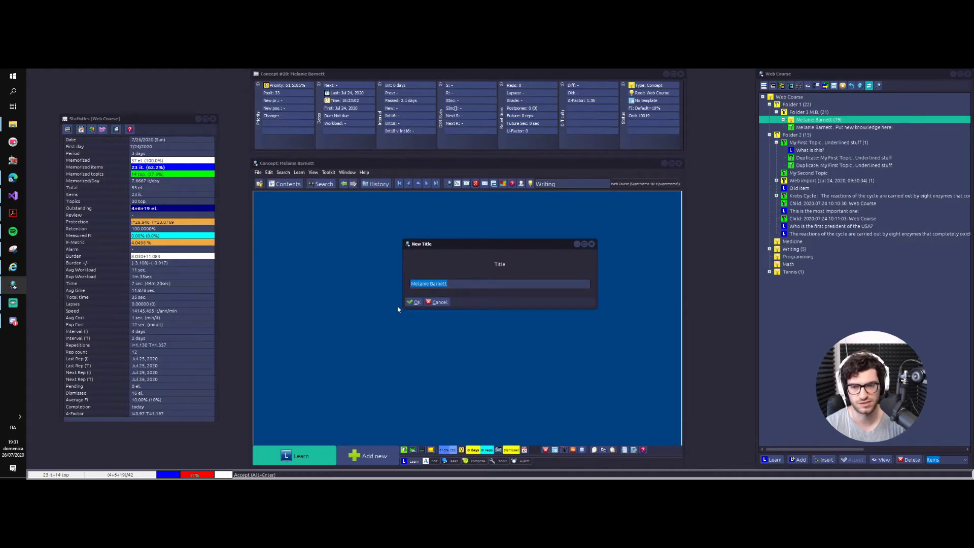
{"action": "left_click", "coordinate": [412, 303]}
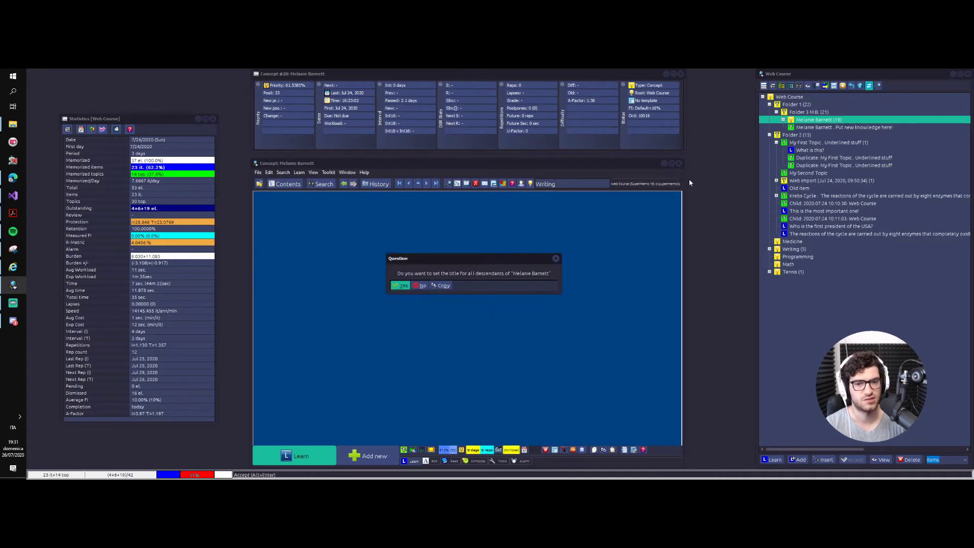
{"action": "left_click", "coordinate": [400, 286]}
{"action": "left_click", "coordinate": [412, 285]}
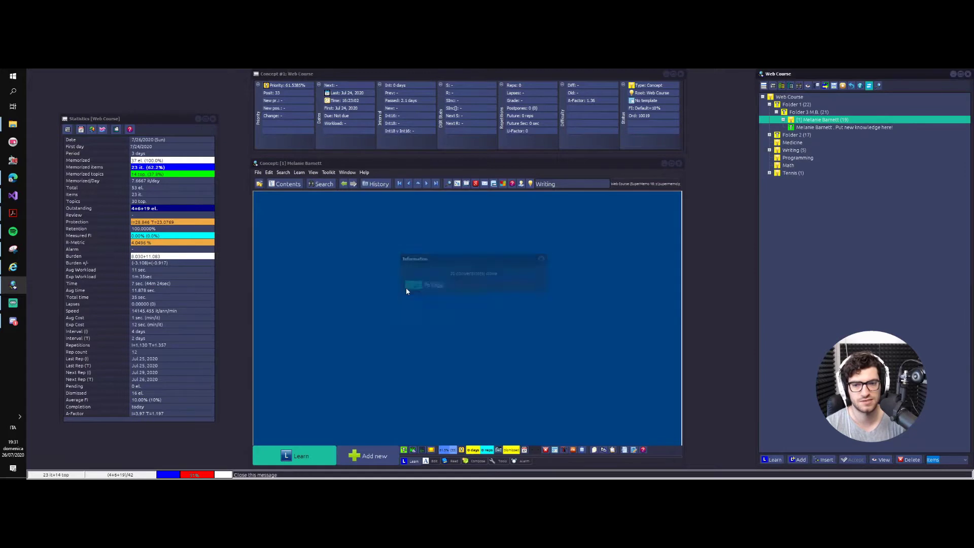
{"action": "left_click", "coordinate": [783, 120]}
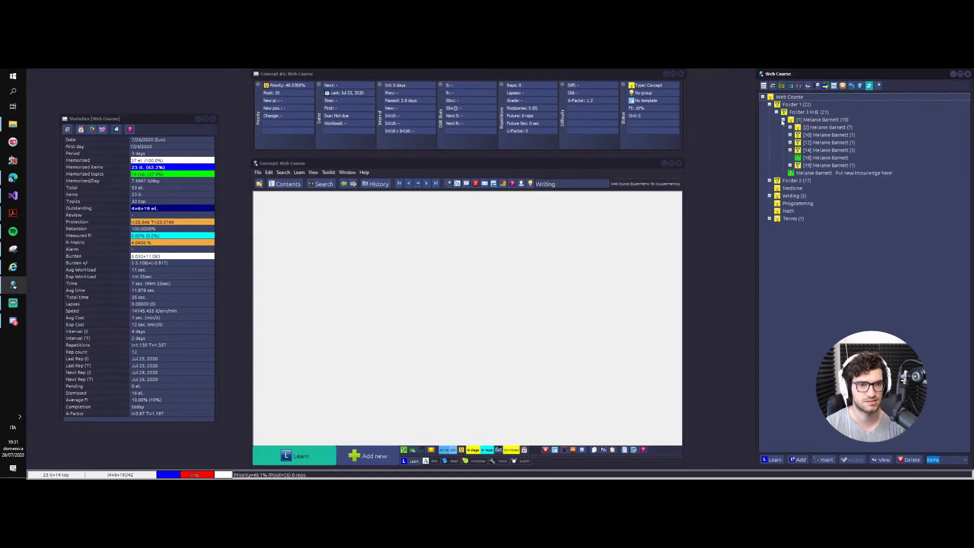
{"action": "left_click", "coordinate": [805, 158]}
{"action": "left_click", "coordinate": [790, 150]}
{"action": "left_click", "coordinate": [812, 158]}
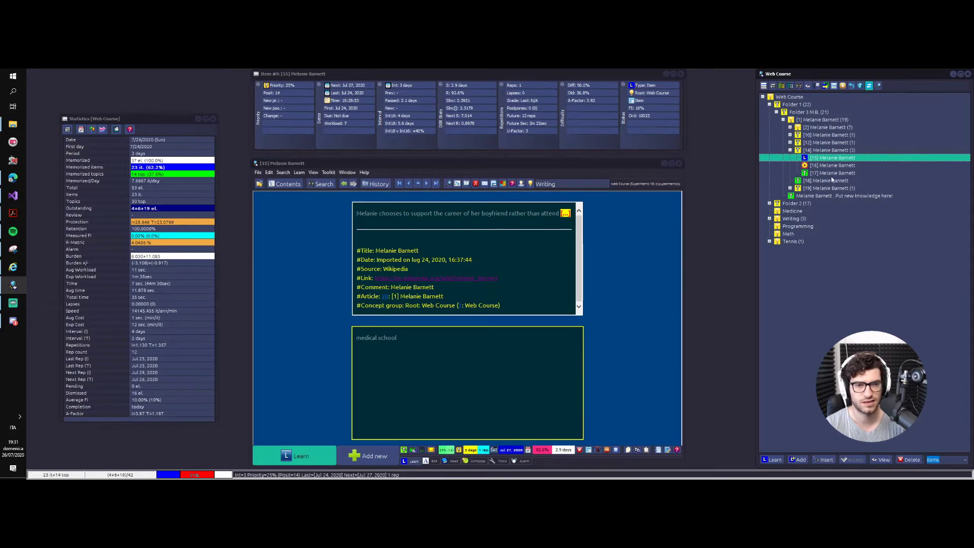
{"action": "left_click", "coordinate": [789, 150]}
{"action": "left_click", "coordinate": [790, 142]}
{"action": "left_click", "coordinate": [819, 151]}
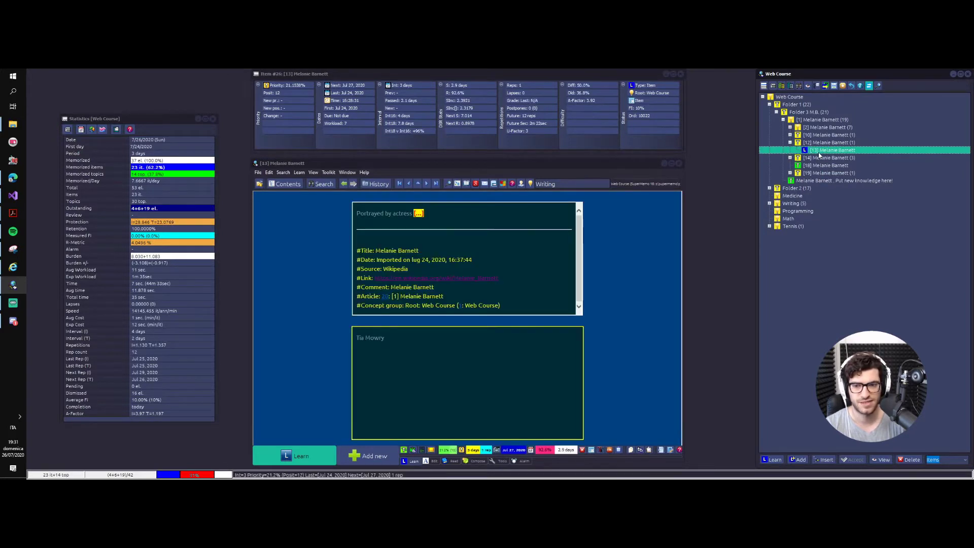
{"action": "left_click", "coordinate": [789, 143]}
{"action": "left_click", "coordinate": [789, 135]}
{"action": "left_click", "coordinate": [805, 143]}
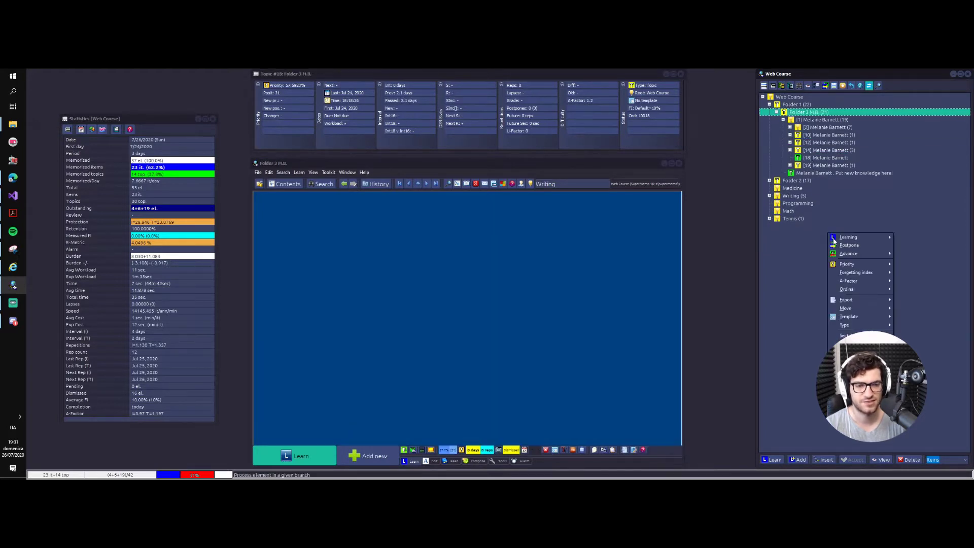
{"action": "mouse_move", "coordinate": [844, 312]}
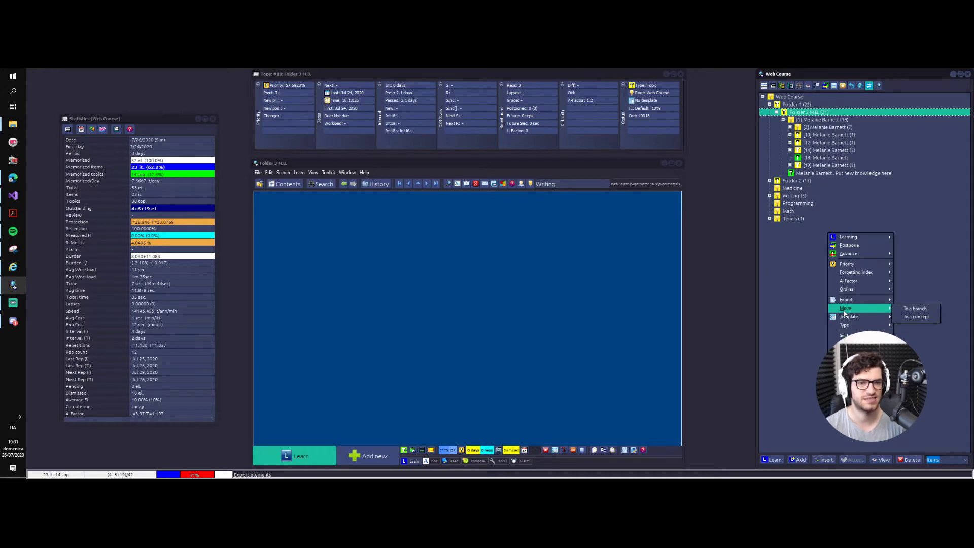
{"action": "mouse_move", "coordinate": [844, 352]}
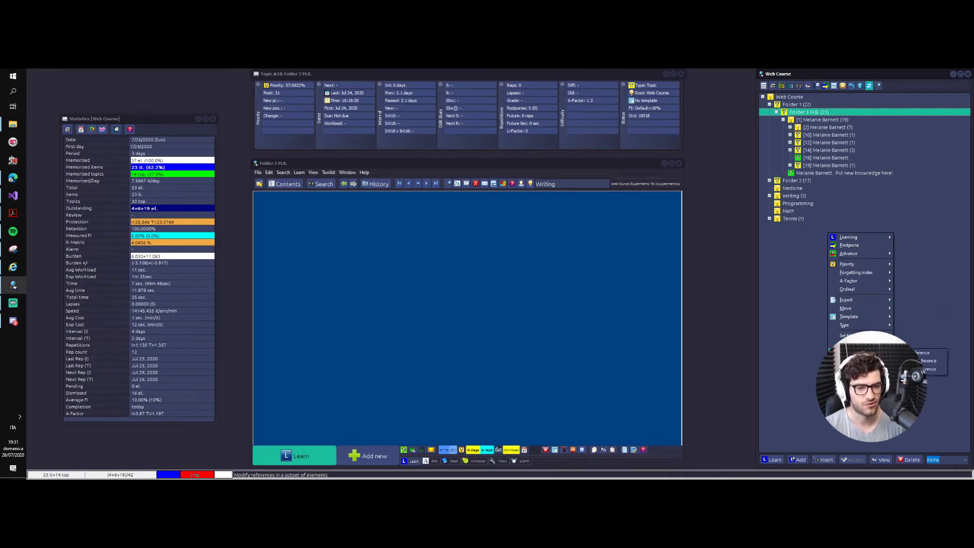
{"action": "mouse_move", "coordinate": [848, 236]}
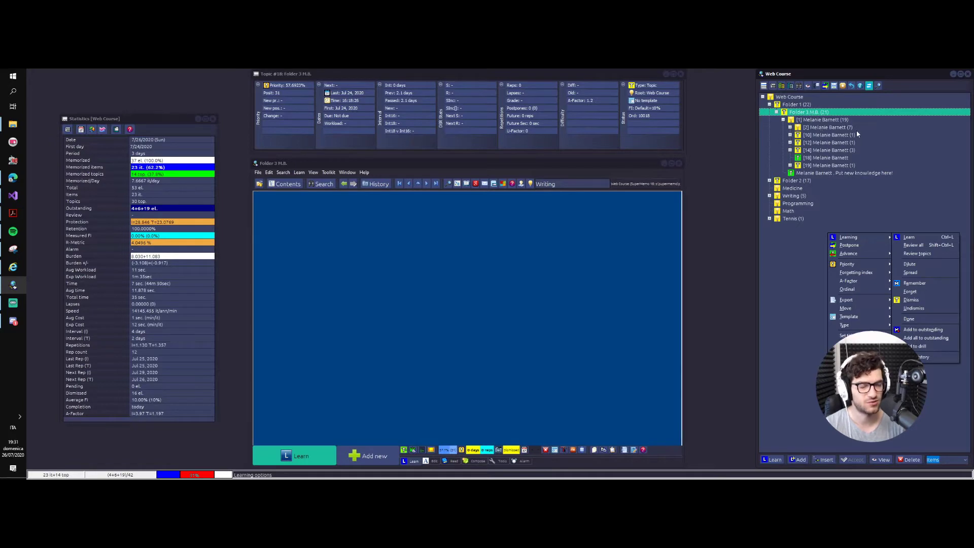
{"action": "left_click", "coordinate": [823, 166]}
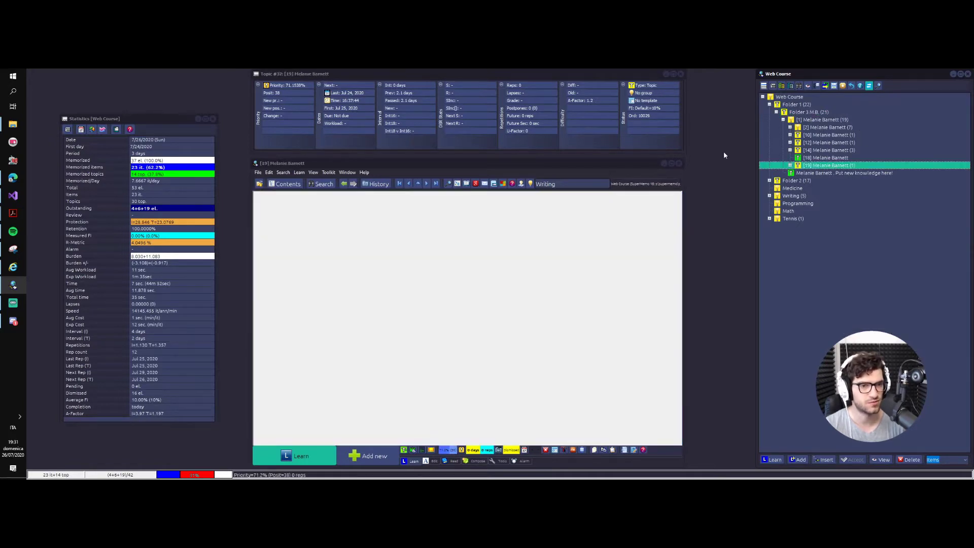
{"action": "left_click", "coordinate": [790, 151]}
{"action": "left_click", "coordinate": [789, 143]}
{"action": "left_click", "coordinate": [790, 143]}
{"action": "left_click", "coordinate": [789, 135]}
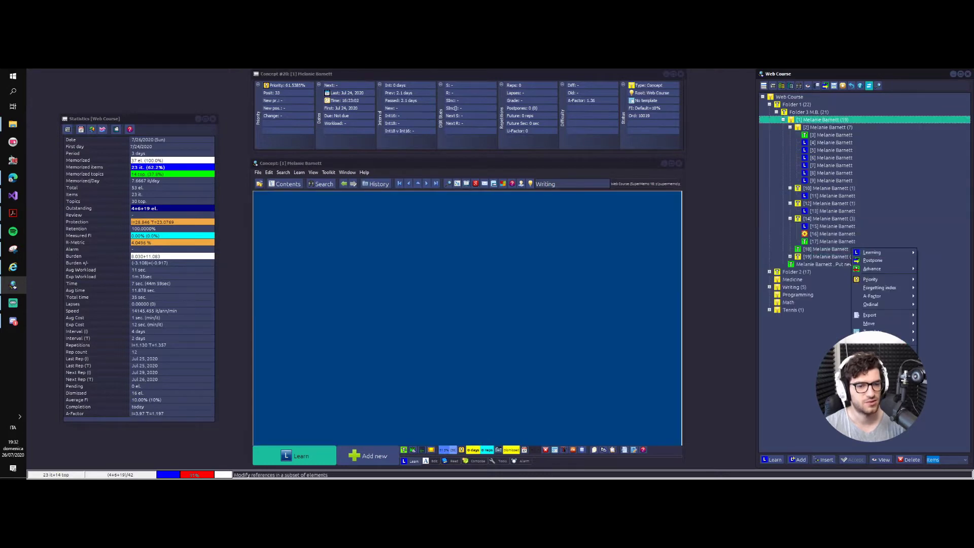
{"action": "mouse_move", "coordinate": [889, 367]}
{"action": "left_click", "coordinate": [930, 368]}
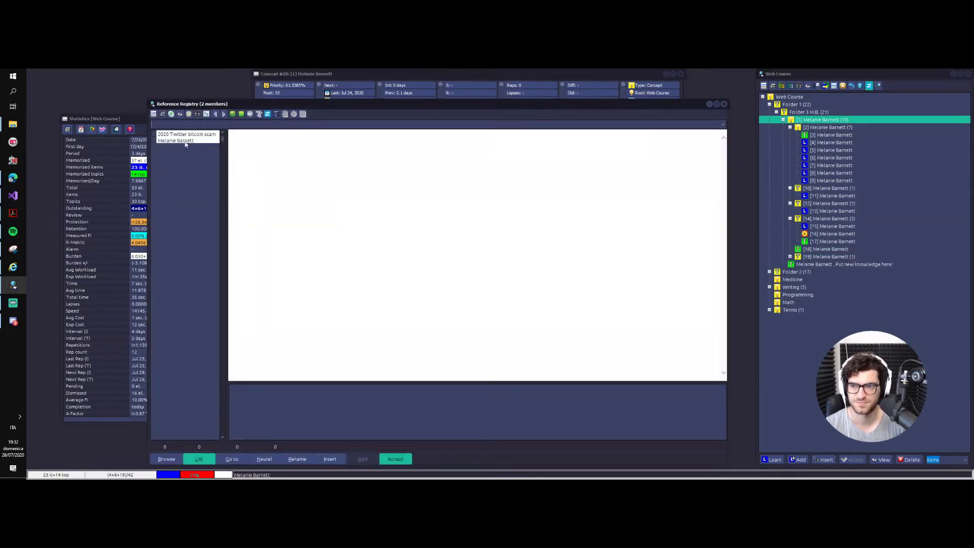
{"action": "left_click", "coordinate": [186, 142]}
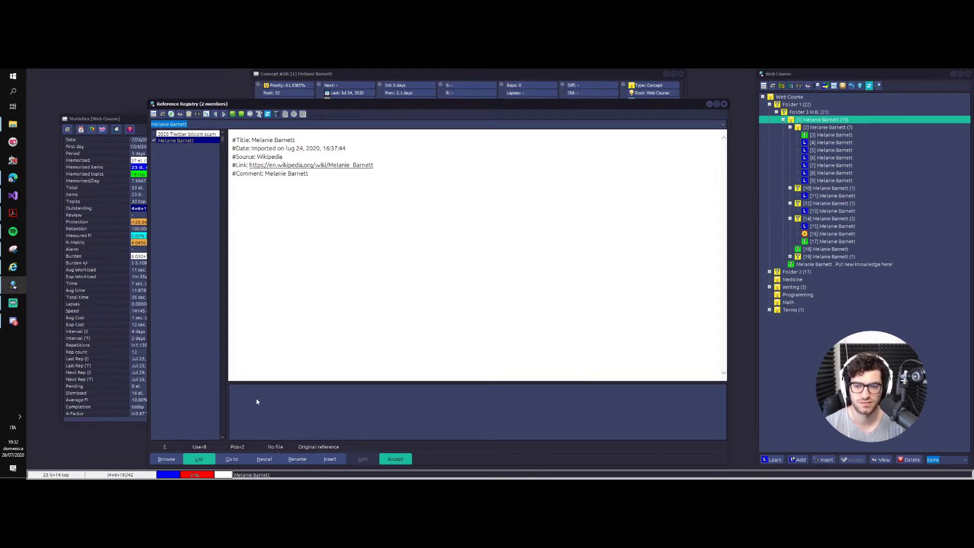
{"action": "left_click", "coordinate": [395, 459]}
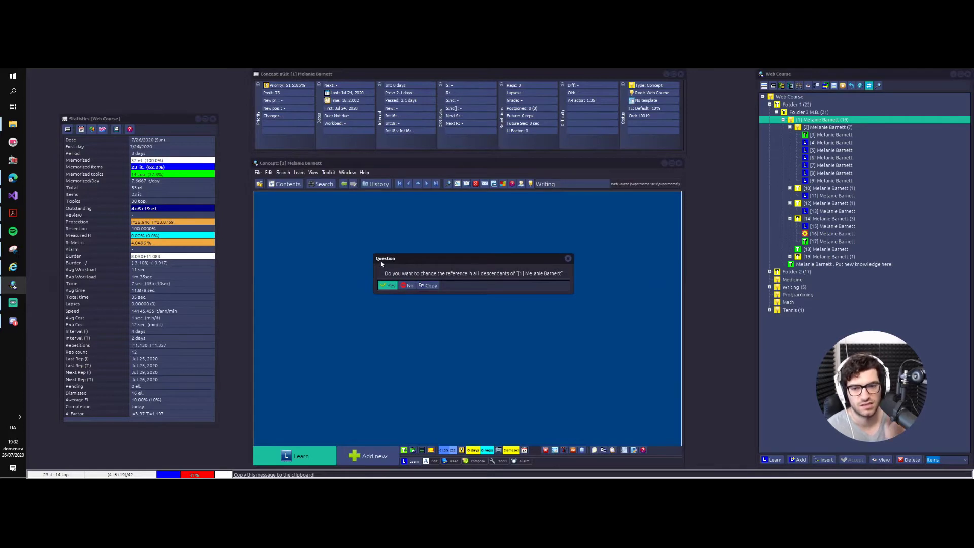
{"action": "left_click", "coordinate": [389, 287]}
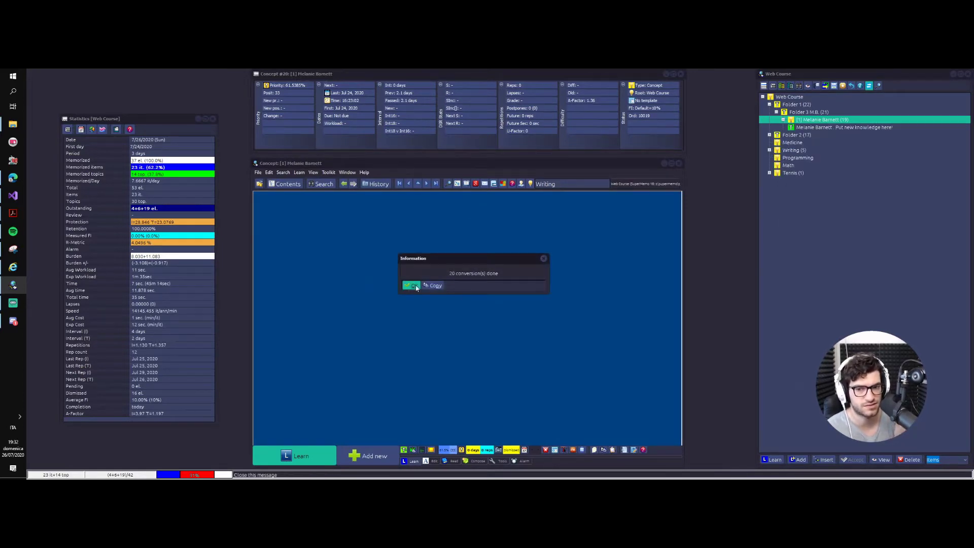
{"action": "left_click", "coordinate": [411, 286]}
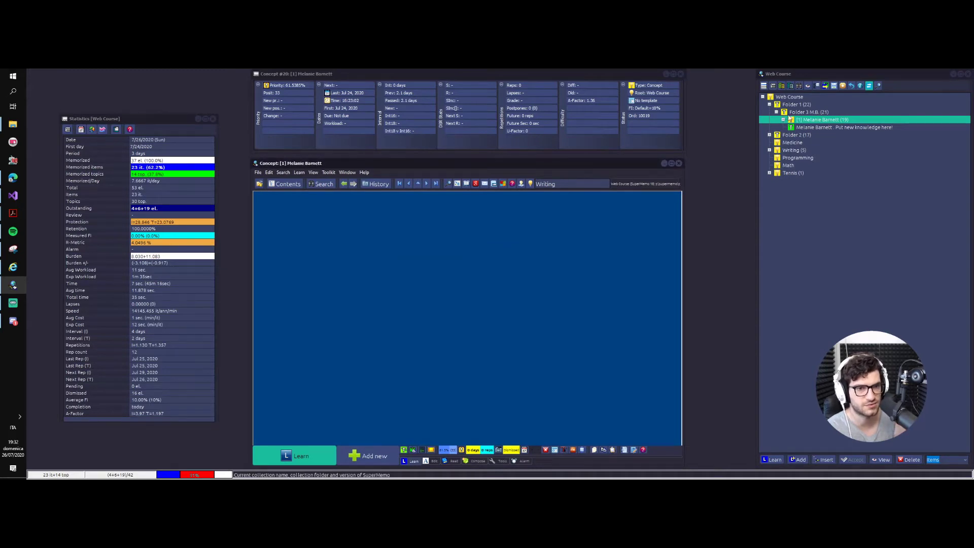
{"action": "left_click", "coordinate": [783, 120]}
{"action": "left_click", "coordinate": [790, 127]}
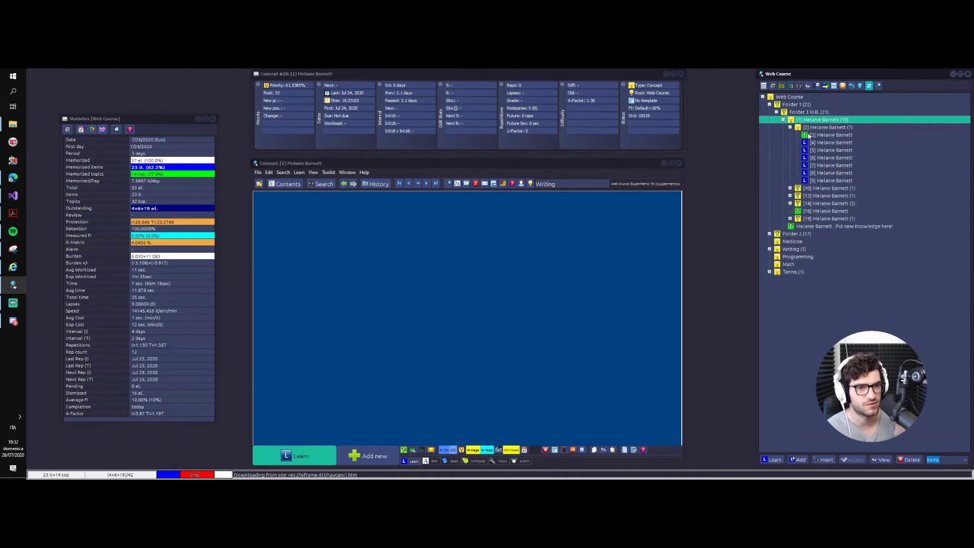
{"action": "left_click", "coordinate": [808, 135]}
{"action": "left_click", "coordinate": [789, 195]}
{"action": "left_click", "coordinate": [790, 195]}
{"action": "left_click", "coordinate": [789, 188]}
{"action": "left_click", "coordinate": [790, 209]}
{"action": "left_click", "coordinate": [790, 211]}
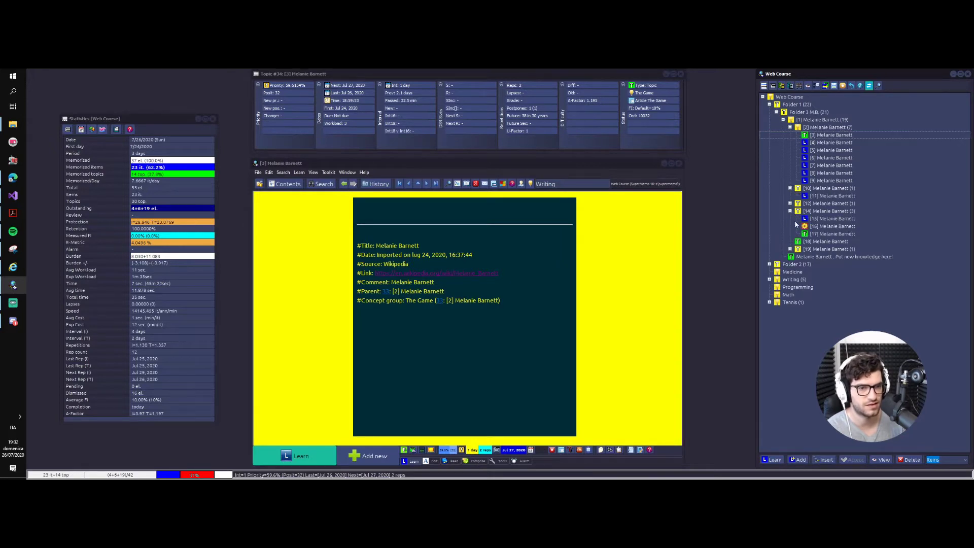
{"action": "left_click", "coordinate": [813, 228]}
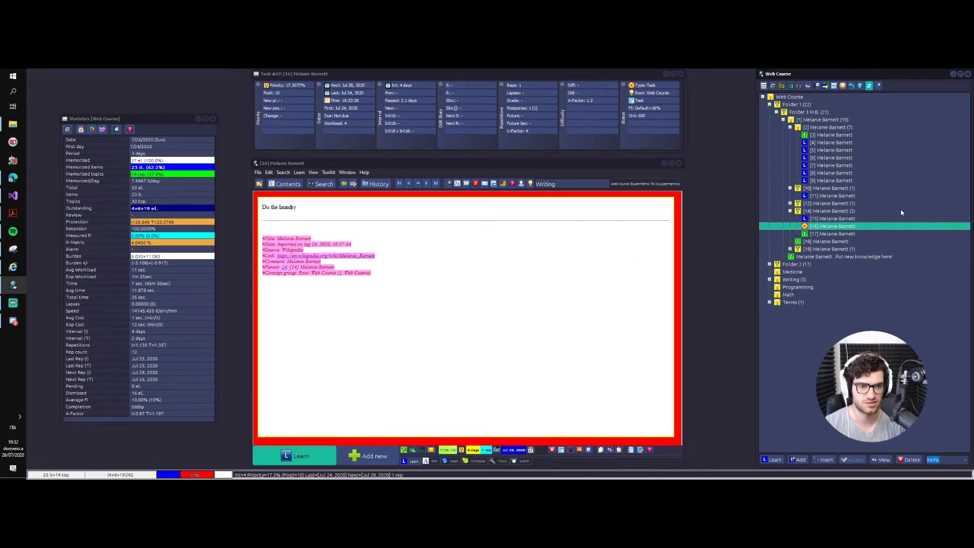
- View the HTML source of item [15]'s question, highlight the cloze SPAN tag, and close the source
{"action": "left_click", "coordinate": [843, 219]}
{"action": "left_click", "coordinate": [403, 242]}
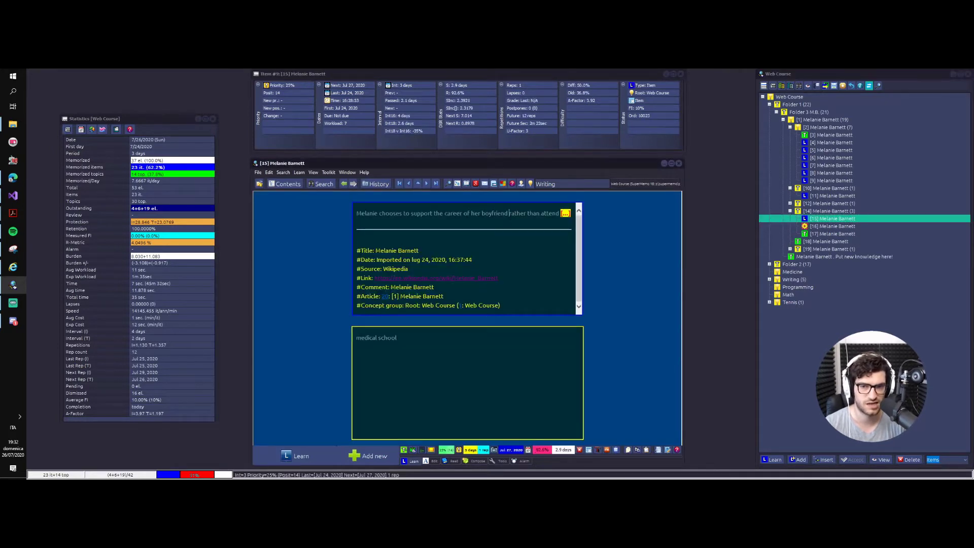
{"action": "key", "text": "ctrl+shift+F9"}
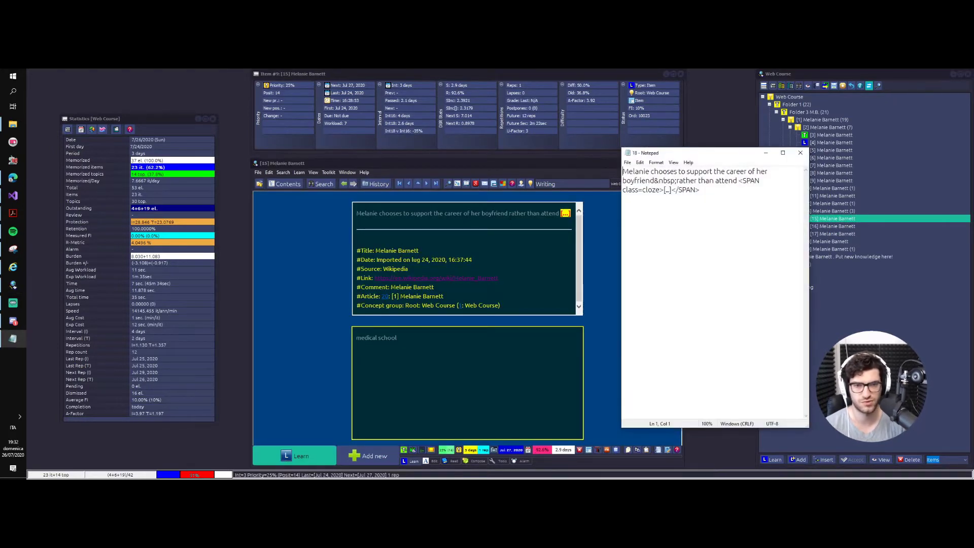
{"action": "key", "text": "shift+Home"}
{"action": "key", "text": "shift+Left"}
{"action": "key", "text": "shift+Left"}
{"action": "key", "text": "shift+Left"}
{"action": "key", "text": "shift+Left"}
{"action": "key", "text": "shift+Left"}
{"action": "key", "text": "shift+Left"}
{"action": "key", "text": "shift+Left"}
{"action": "key", "text": "shift+Left"}
{"action": "key", "text": "shift+Left"}
{"action": "key", "text": "shift+Right"}
{"action": "key", "text": "shift+Right"}
{"action": "key", "text": "shift+Right"}
{"action": "key", "text": "shift+Right"}
{"action": "key", "text": "shift+Left"}
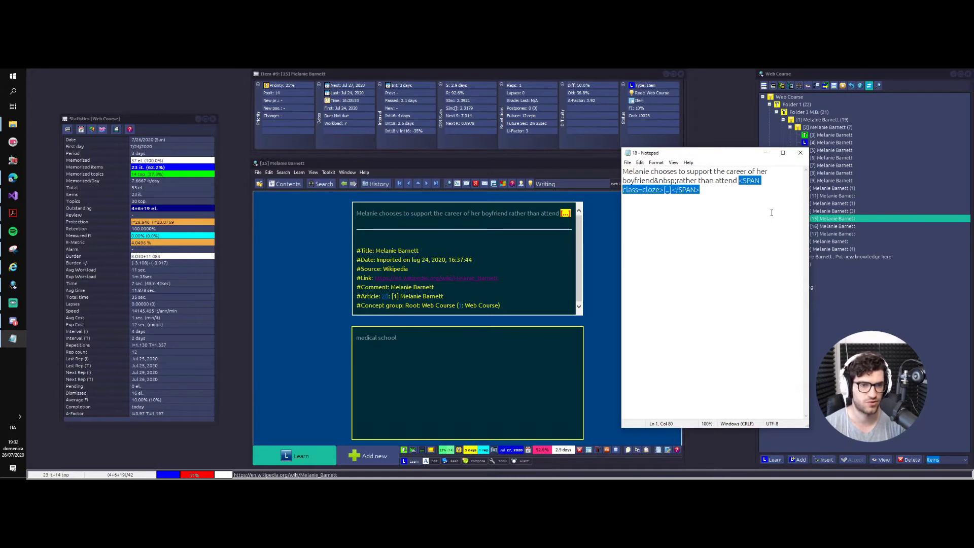
{"action": "left_click", "coordinate": [799, 153]}
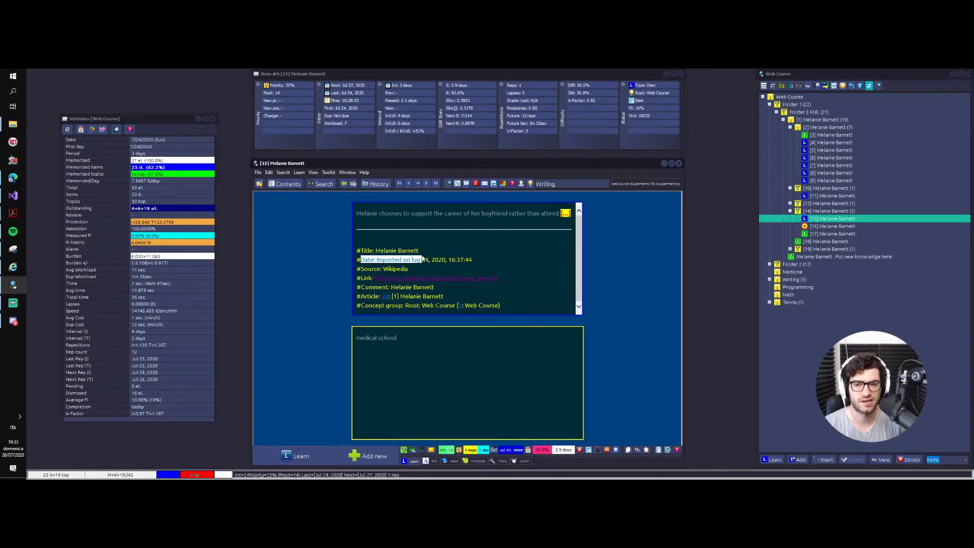
- Add a line reading "Melanie" above the question sentence in item [15] and select it
{"action": "double_click", "coordinate": [390, 215]}
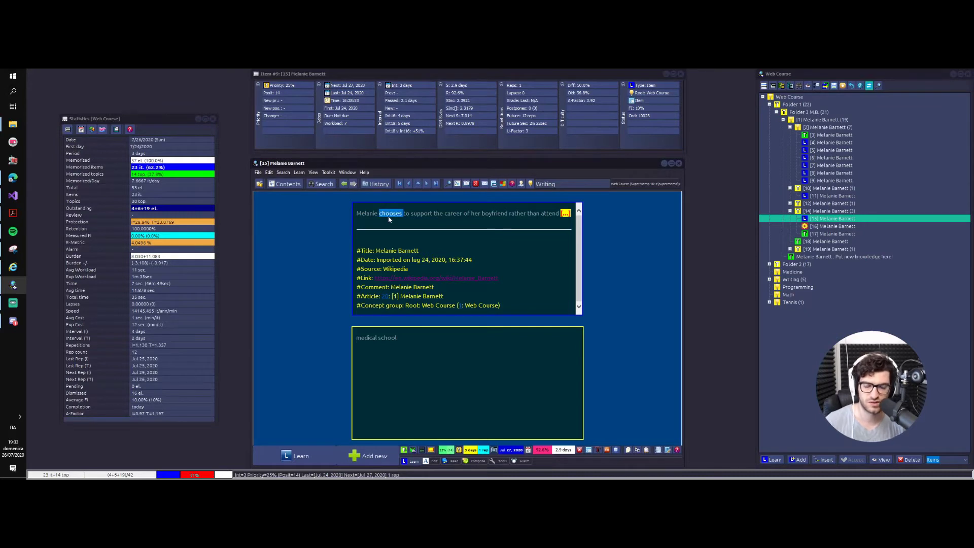
{"action": "left_click", "coordinate": [388, 215]}
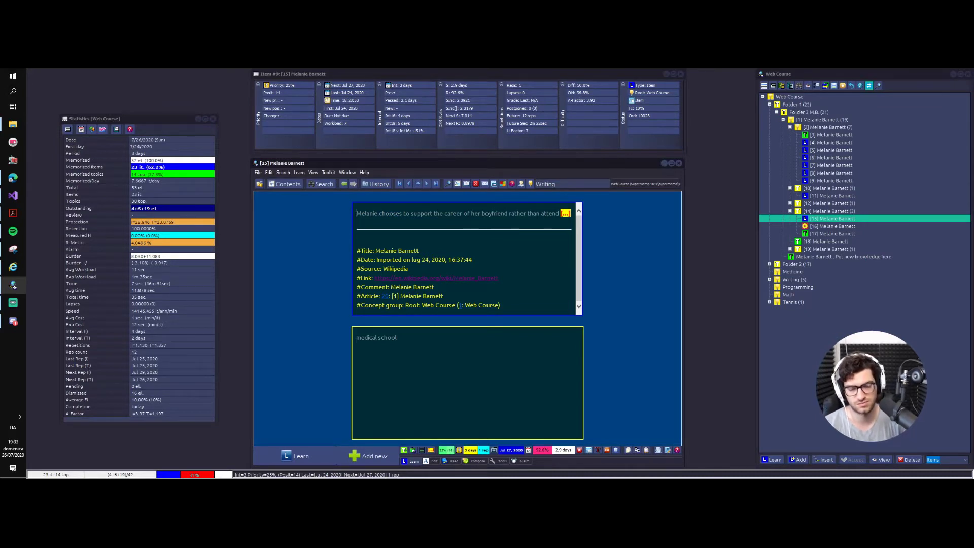
{"action": "key", "text": "Return"}
{"action": "type", "text": "Melanie"}
{"action": "key", "text": "shift+Home"}
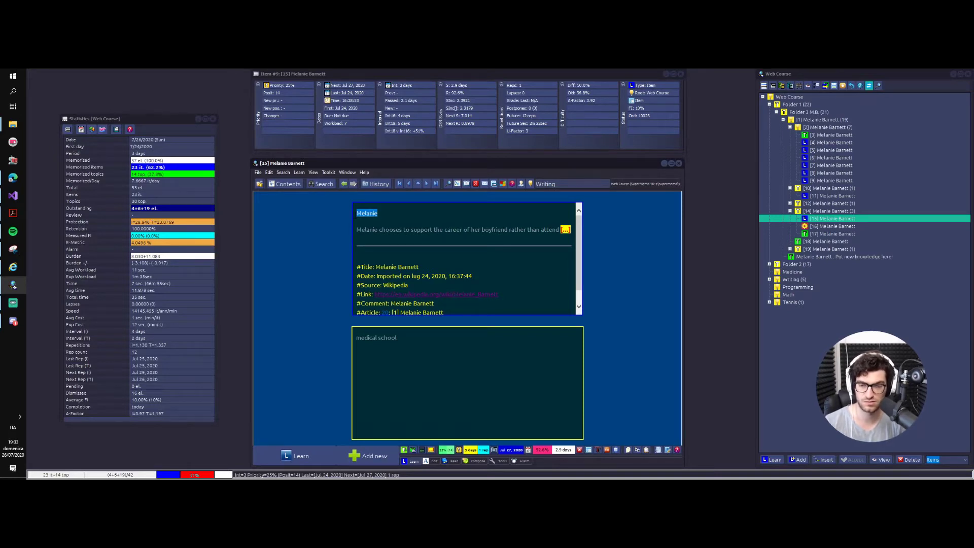
- Set the selected text as item [15]'s title, using "Melanie" as the reference
{"action": "key", "text": "alt+t"}
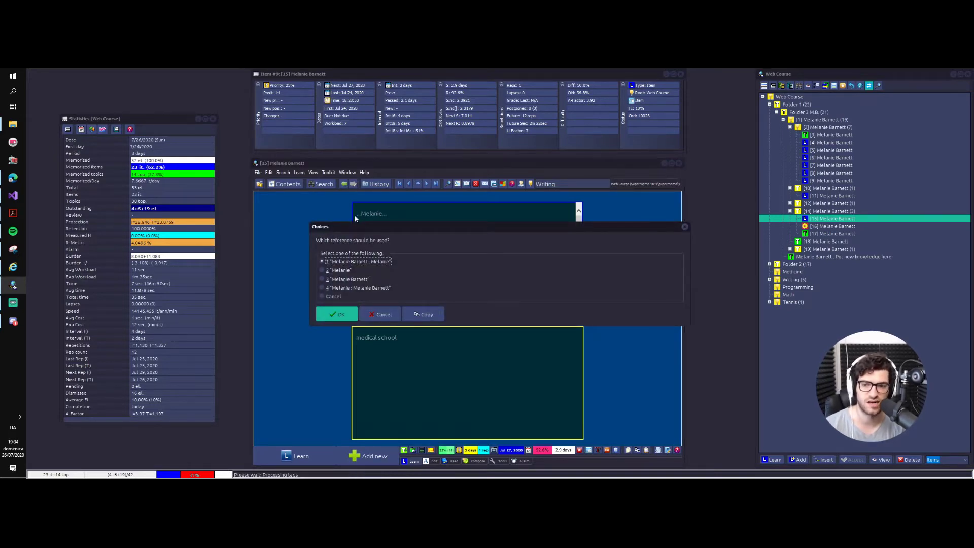
{"action": "key", "text": "Down"}
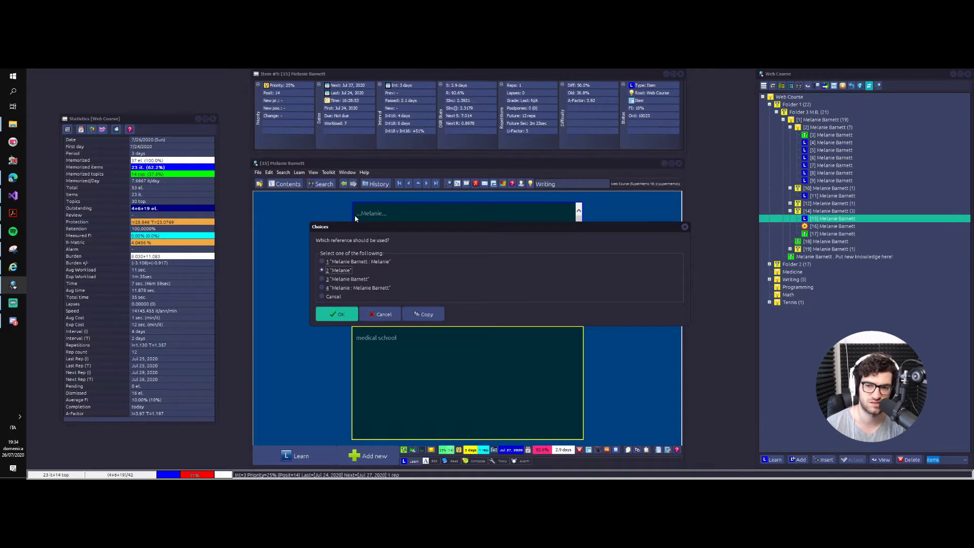
{"action": "key", "text": "Return"}
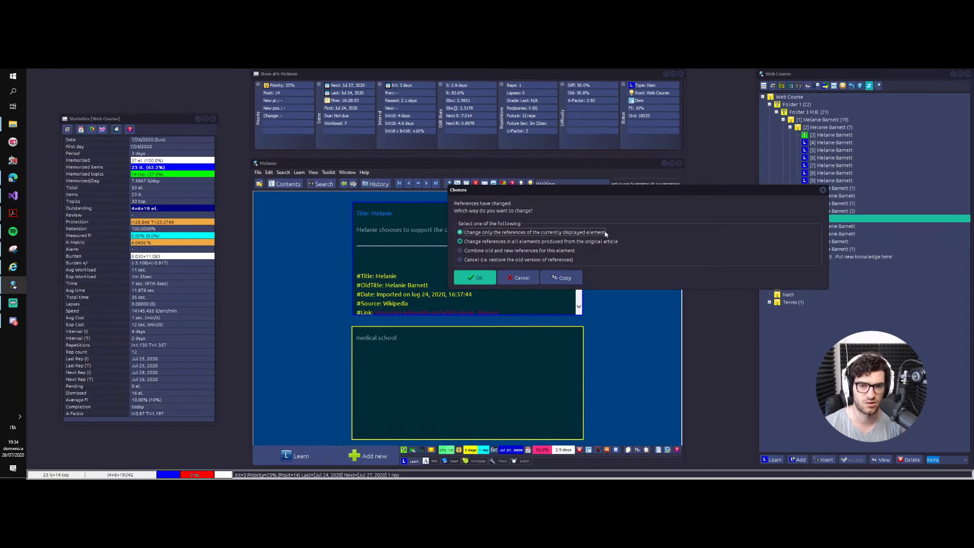
- Apply the changed references only to the currently displayed element and check the references shown in item [15]
{"action": "left_click", "coordinate": [554, 243]}
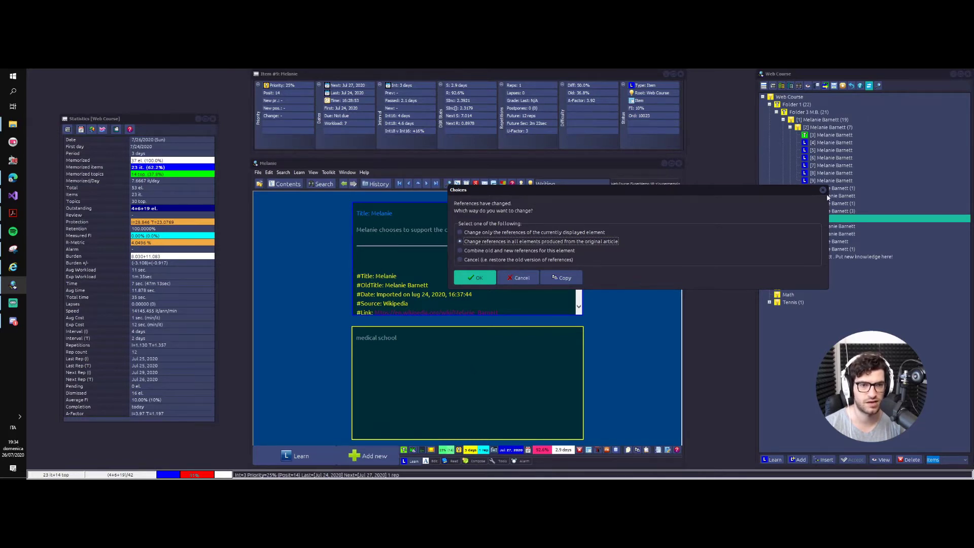
{"action": "left_click", "coordinate": [499, 251]}
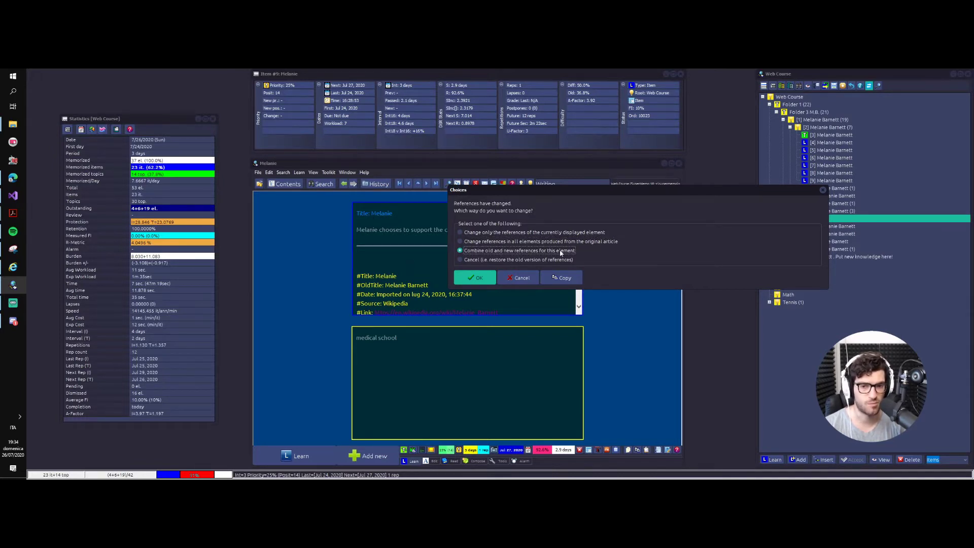
{"action": "left_click", "coordinate": [461, 232]}
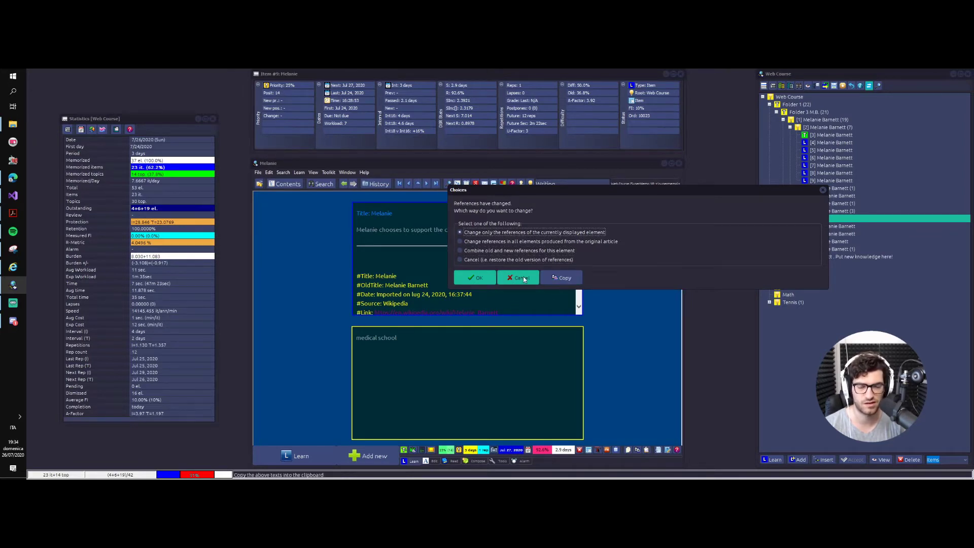
{"action": "left_click", "coordinate": [475, 278]}
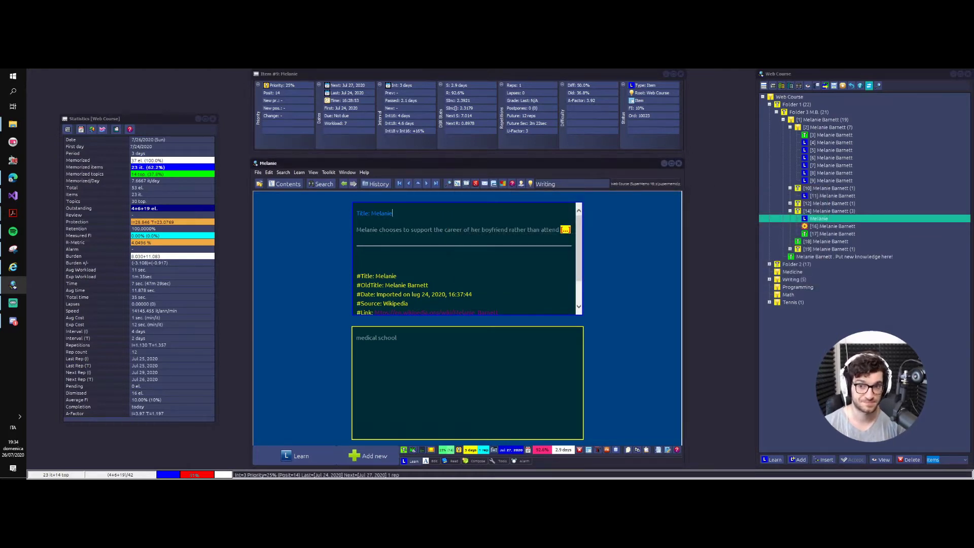
{"action": "scroll", "coordinate": [466, 259], "scroll_direction": "down", "scroll_amount": 2}
{"action": "scroll", "coordinate": [505, 295], "scroll_direction": "up", "scroll_amount": 3}
{"action": "scroll", "coordinate": [505, 296], "scroll_direction": "down", "scroll_amount": 3}
{"action": "scroll", "coordinate": [466, 258], "scroll_direction": "up", "scroll_amount": 2}
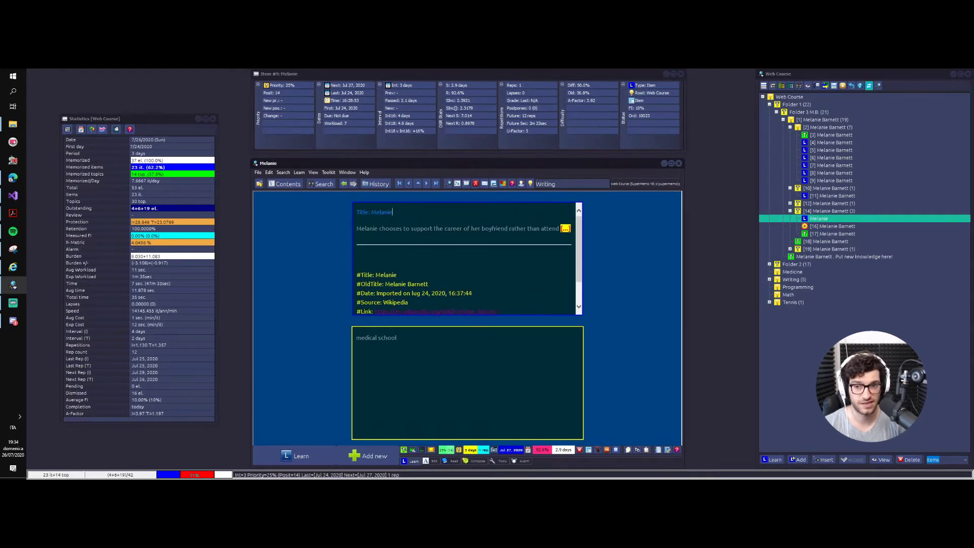
{"action": "left_click_drag", "start_coordinate": [379, 228], "coordinate": [402, 228]}
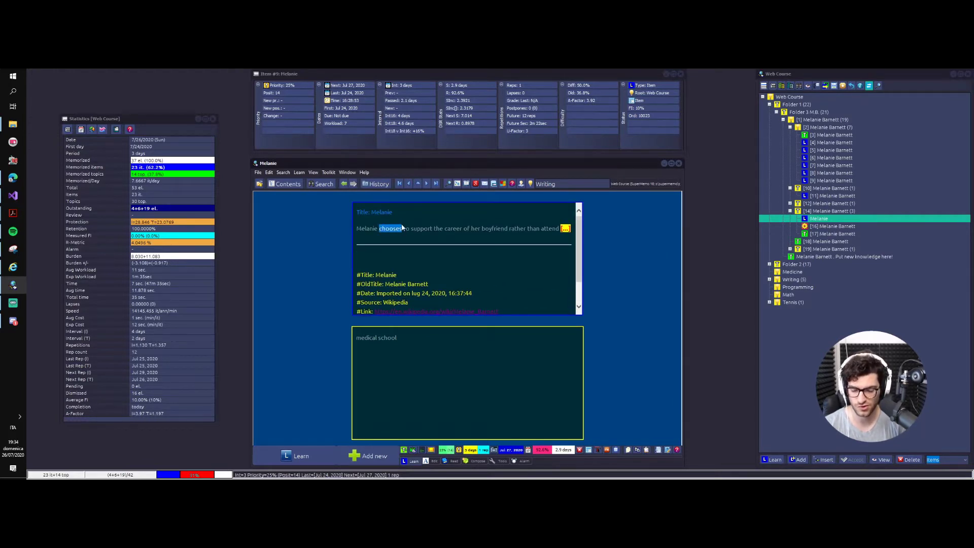
{"action": "key", "text": "alt+q"}
{"action": "key", "text": "Escape"}
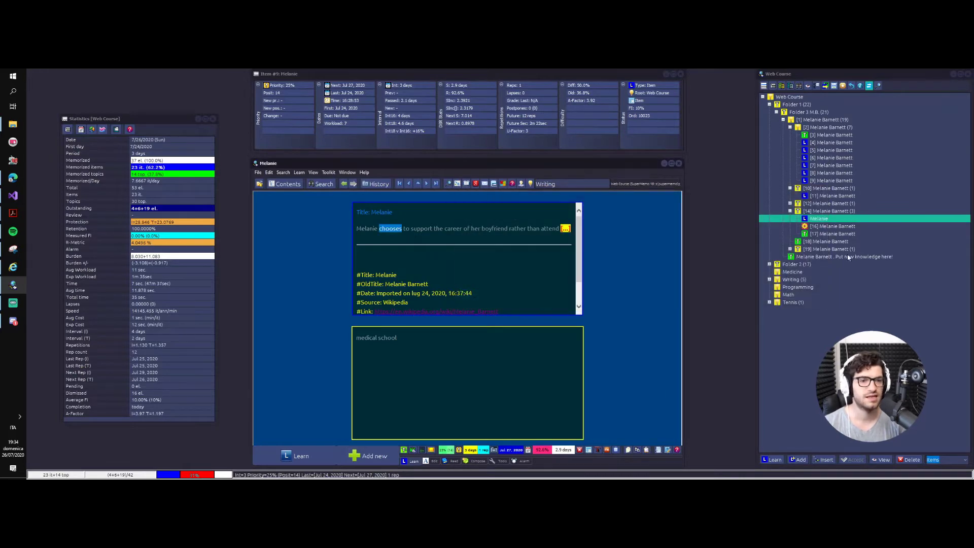
- Switch to the web browser, search for "lesswrong" and open the LessWrong home page
{"action": "left_click", "coordinate": [13, 178]}
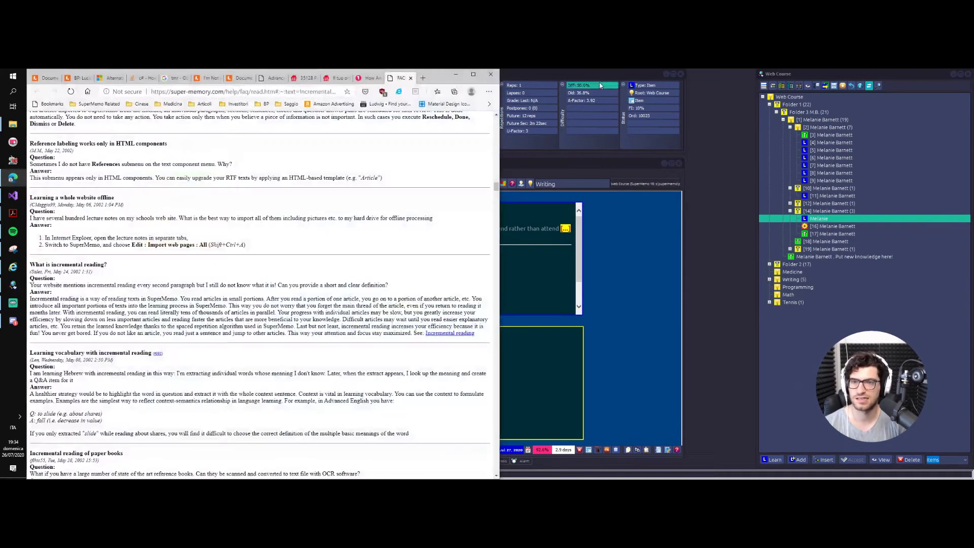
{"action": "left_click", "coordinate": [317, 93]}
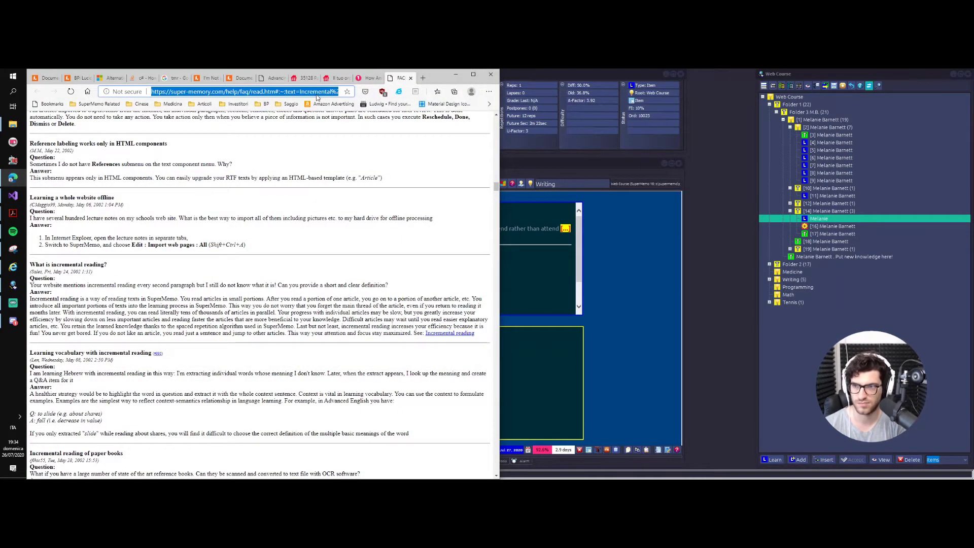
{"action": "type", "text": "lesswrong"}
{"action": "key", "text": "Return"}
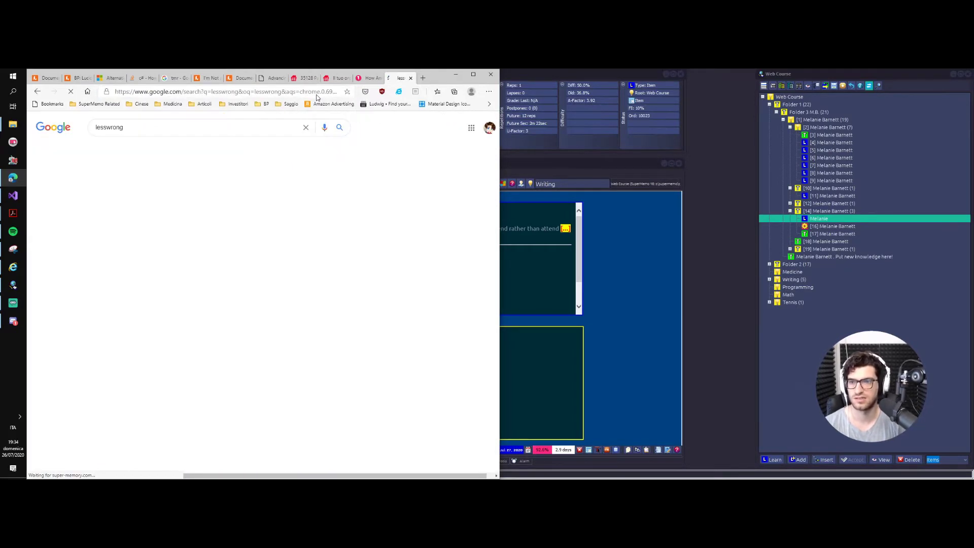
{"action": "left_click", "coordinate": [106, 196]}
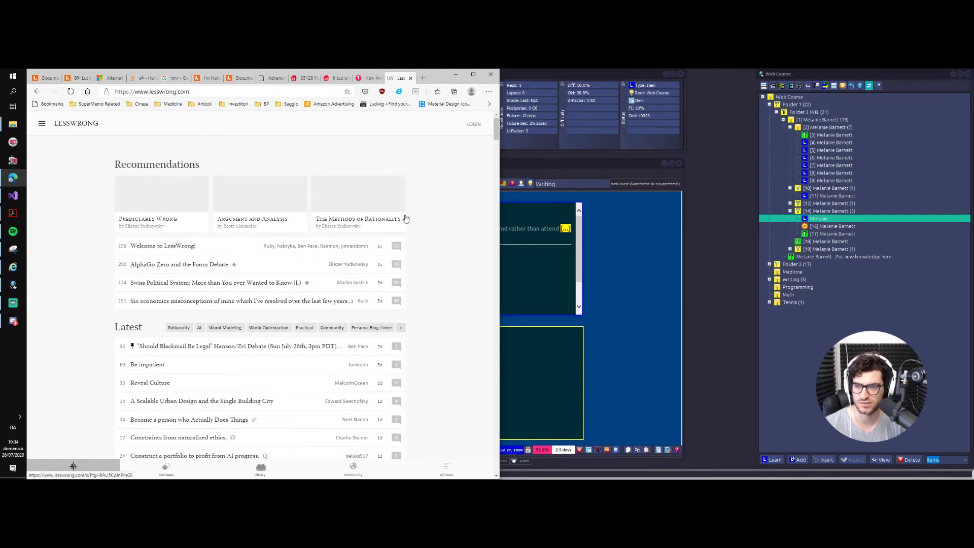
- Open the article "The Martial Art of Rationality" from LessWrong's Predictably Wrong sequence
{"action": "left_click", "coordinate": [348, 206]}
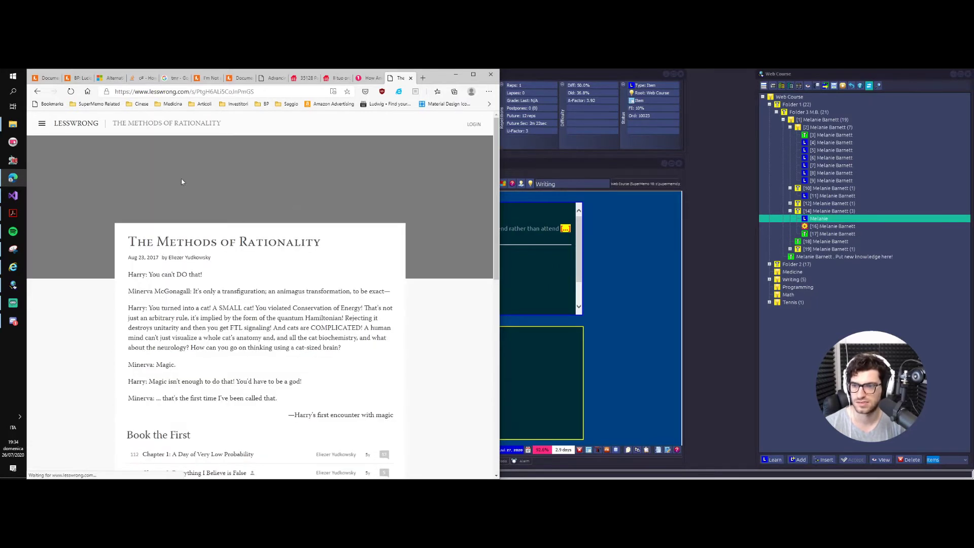
{"action": "left_click", "coordinate": [38, 91]}
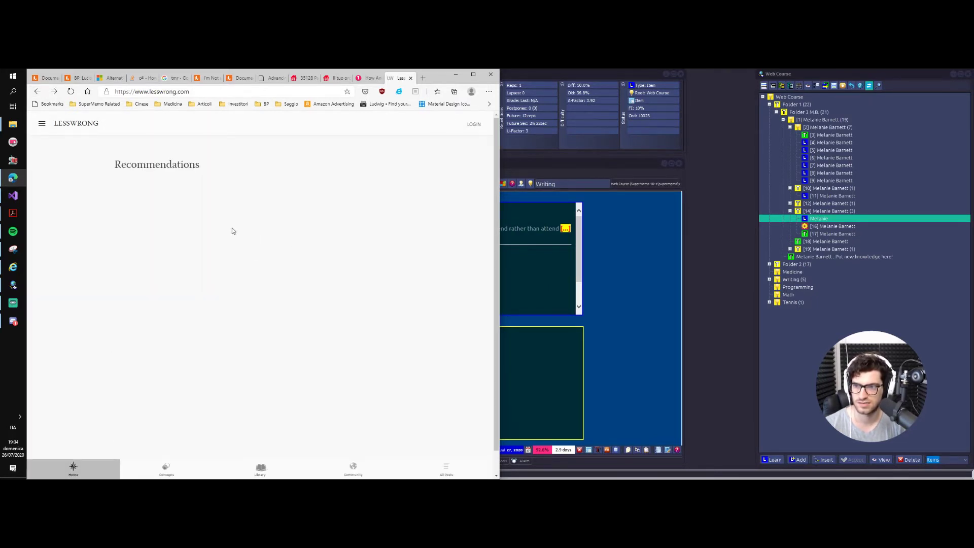
{"action": "left_click", "coordinate": [170, 203]}
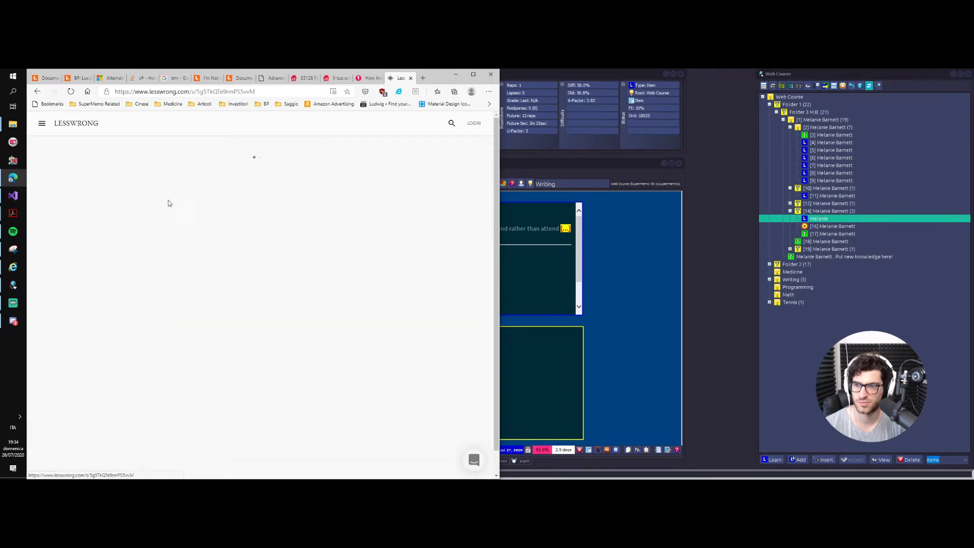
{"action": "scroll", "coordinate": [300, 238], "scroll_direction": "down", "scroll_amount": 3}
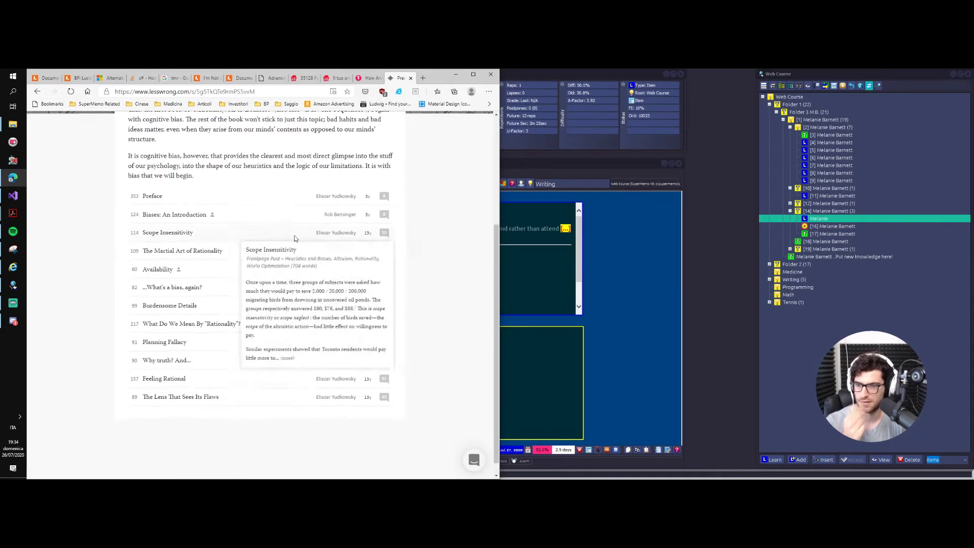
{"action": "left_click", "coordinate": [175, 251]}
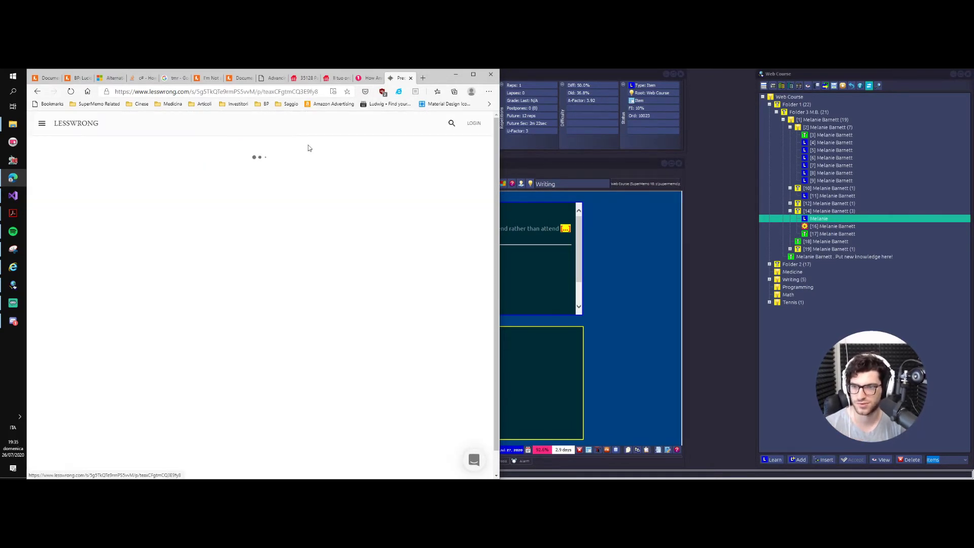
- Open the article in Internet Explorer and reduce it to plain article text with the Parse article bookmarklet
{"action": "left_click", "coordinate": [398, 91]}
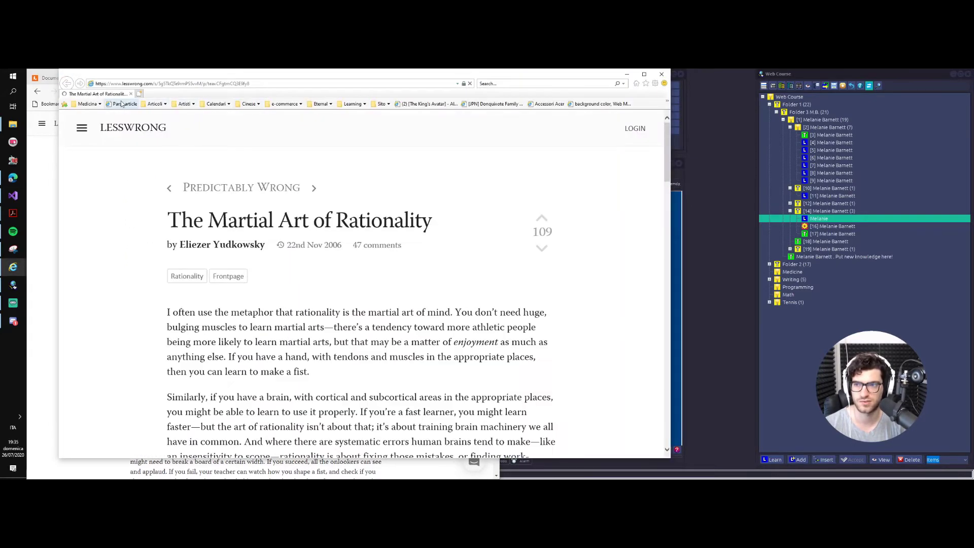
{"action": "left_click", "coordinate": [121, 105]}
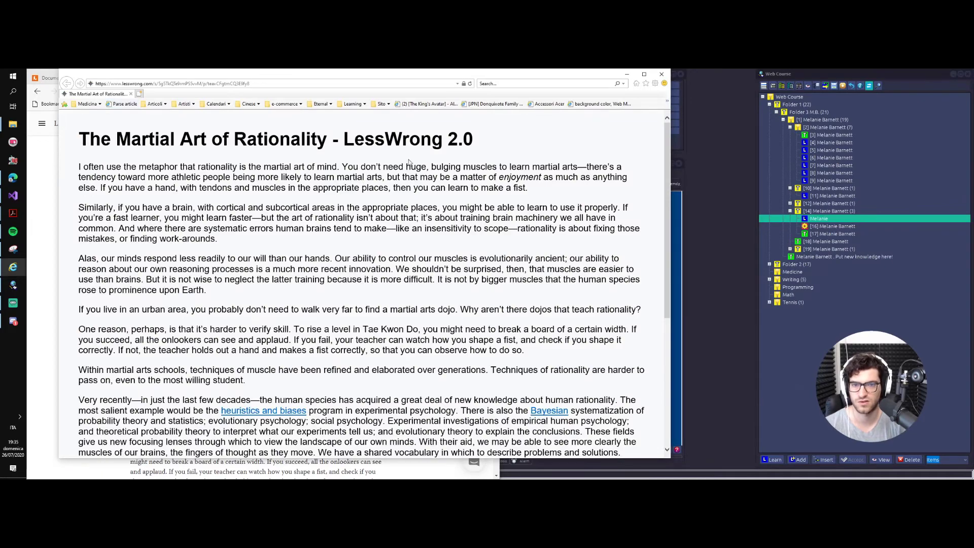
{"action": "scroll", "coordinate": [410, 162], "scroll_direction": "down", "scroll_amount": 5}
{"action": "scroll", "coordinate": [410, 163], "scroll_direction": "up", "scroll_amount": 5}
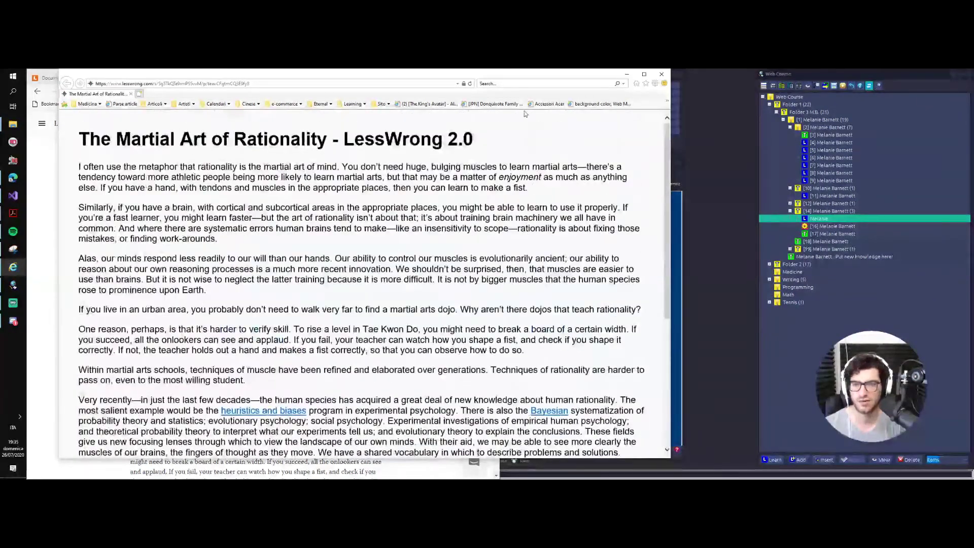
- Return to SuperMemo and import "The Martial Art of Rationality" as a local page into the Writing concept group, allowing clipboard access
{"action": "left_click", "coordinate": [626, 75]}
{"action": "left_click", "coordinate": [612, 370]}
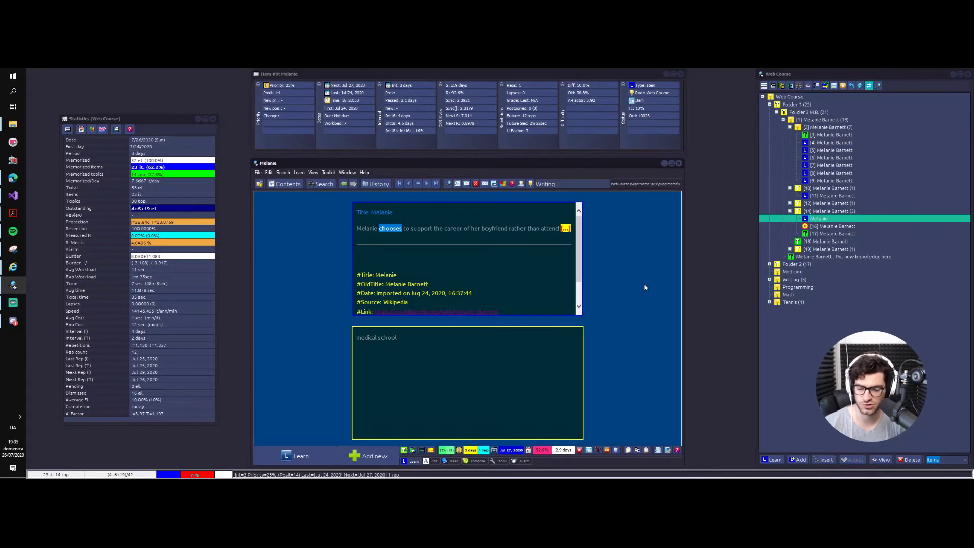
{"action": "key", "text": "ctrl+shift+a"}
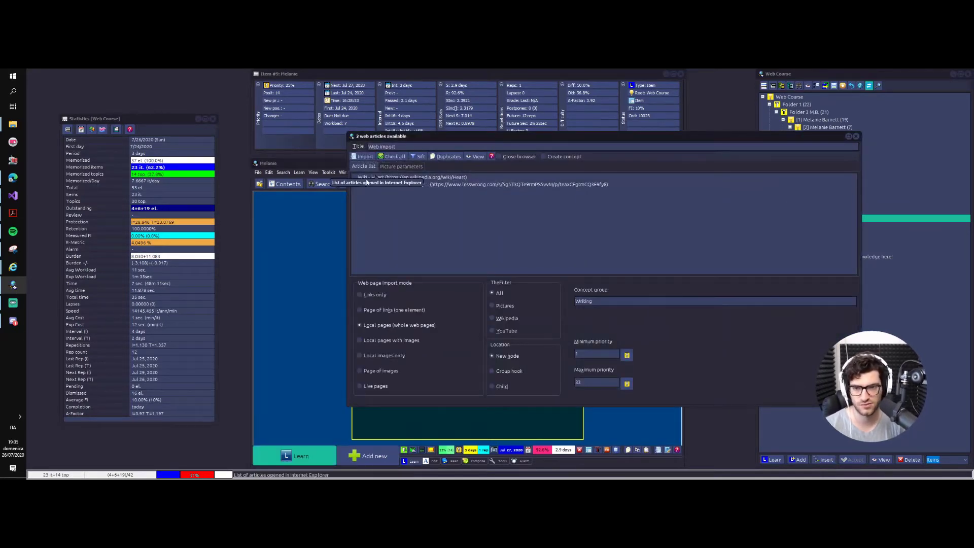
{"action": "left_click", "coordinate": [355, 185]}
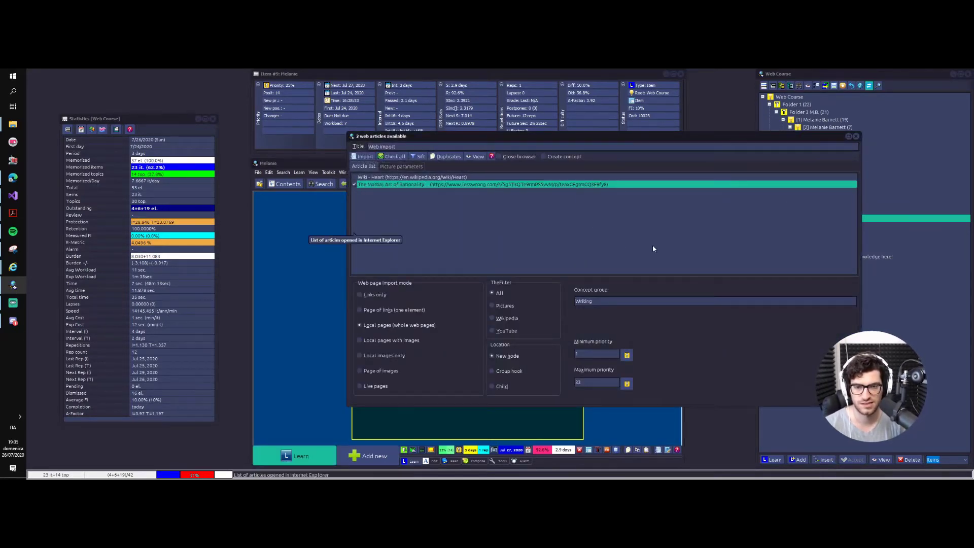
{"action": "left_click", "coordinate": [360, 157]}
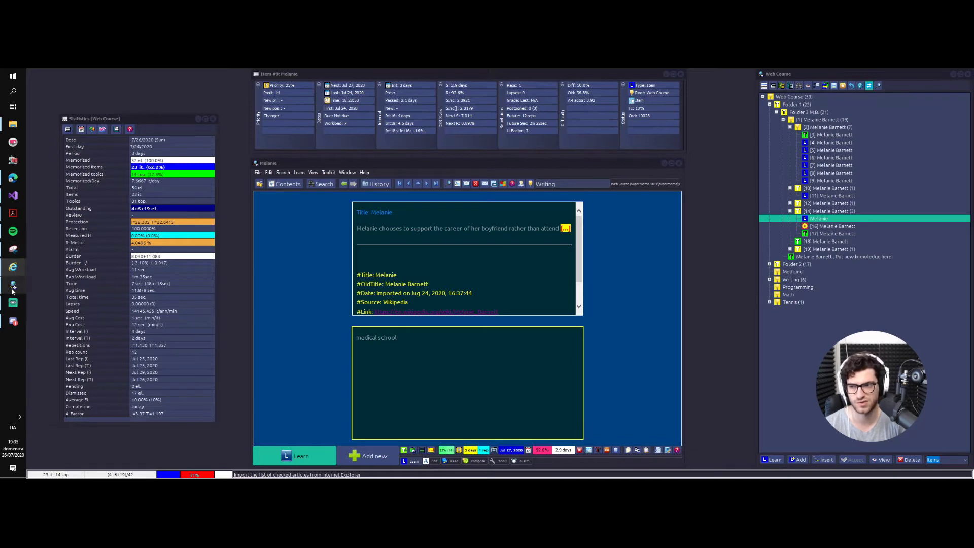
{"action": "mouse_move", "coordinate": [13, 266]}
{"action": "left_click", "coordinate": [65, 274]}
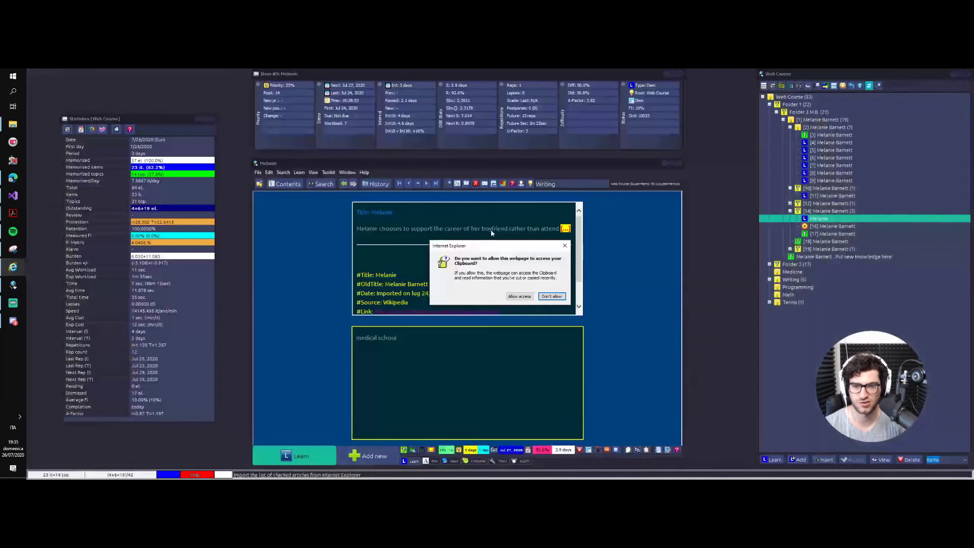
{"action": "left_click", "coordinate": [519, 297]}
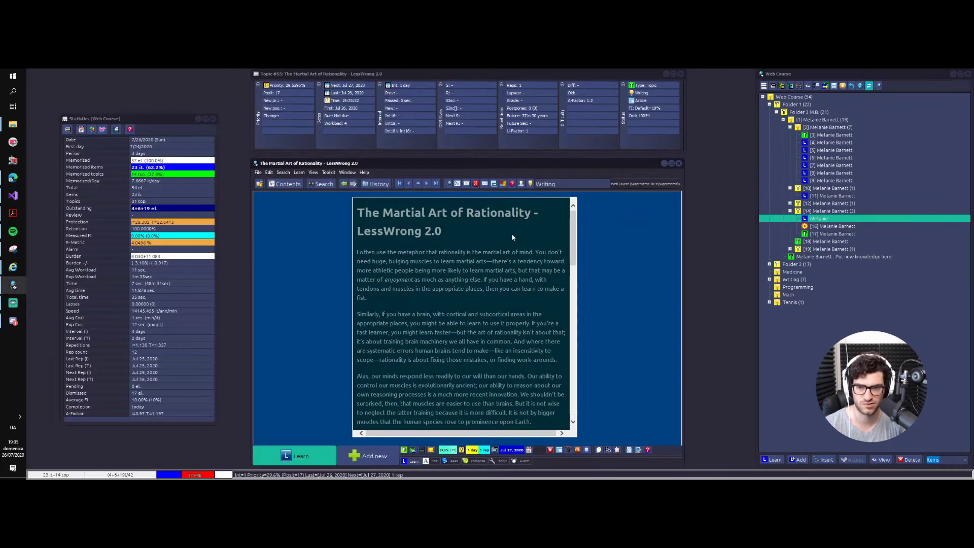
- Select "The Martial Art of Rationality" in the imported article's heading and set it as the title reference
{"action": "triple_click", "coordinate": [461, 229]}
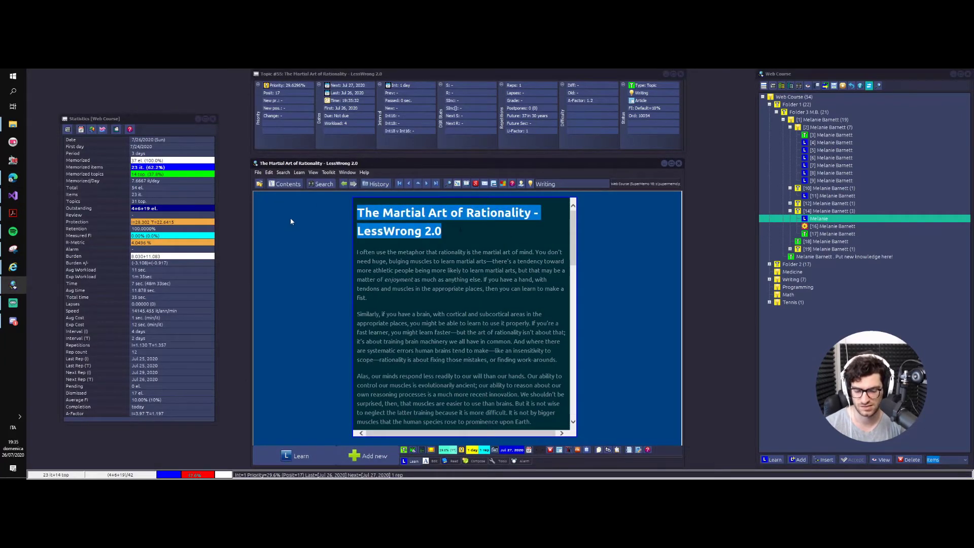
{"action": "left_click", "coordinate": [492, 252]}
{"action": "left_click_drag", "start_coordinate": [531, 213], "coordinate": [300, 215]}
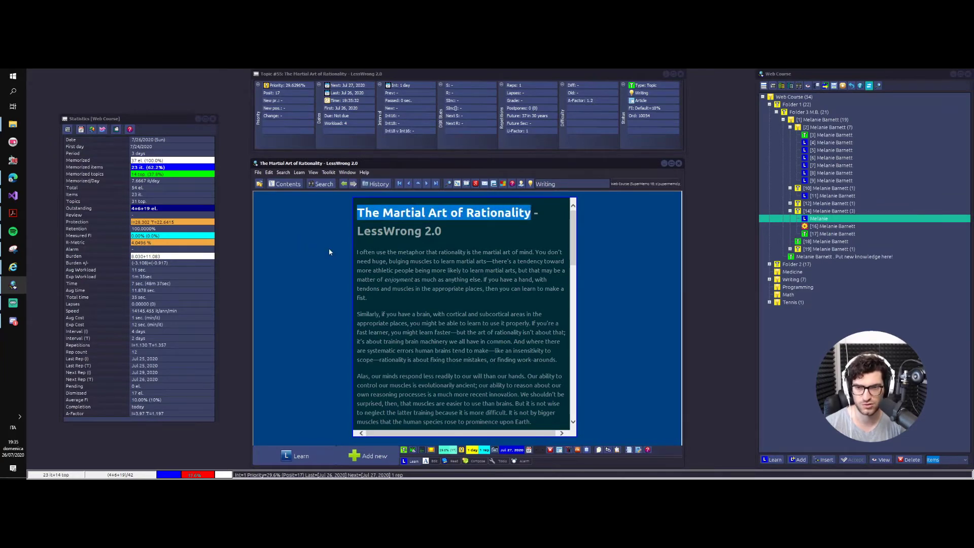
{"action": "key", "text": "alt+t"}
{"action": "left_click", "coordinate": [369, 273]}
{"action": "left_click", "coordinate": [336, 313]}
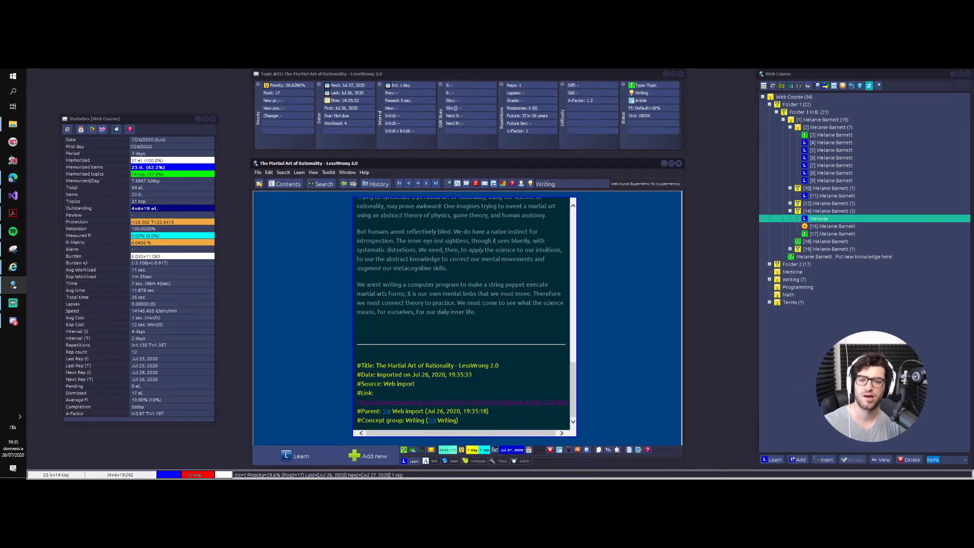
{"action": "scroll", "coordinate": [482, 229], "scroll_direction": "up", "scroll_amount": 12}
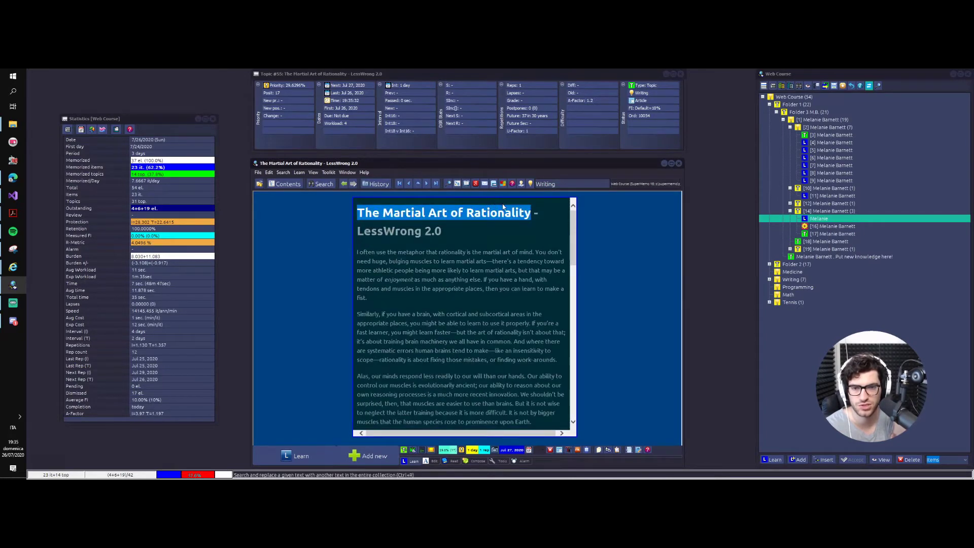
{"action": "key", "text": "alt+t"}
{"action": "left_click", "coordinate": [325, 278]}
{"action": "left_click", "coordinate": [345, 318]}
{"action": "key", "text": "Right"}
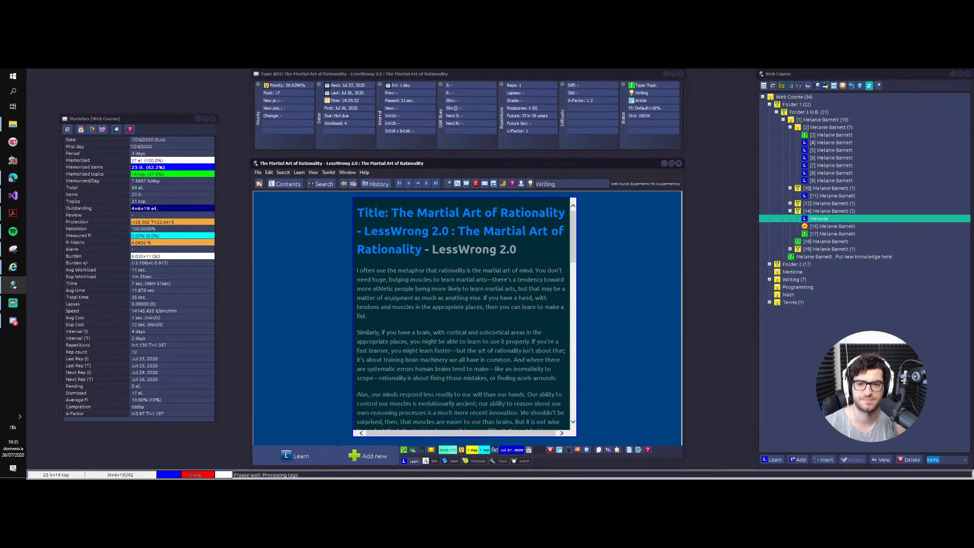
- Delete the trailing "- LessWrong 2.0" from the end of the article's heading
{"action": "left_click_drag", "start_coordinate": [516, 249], "coordinate": [233, 202]}
{"action": "key", "text": "ctrl+shift+Right"}
{"action": "key", "text": "ctrl+shift+Right"}
{"action": "key", "text": "ctrl+shift+Right"}
{"action": "key", "text": "ctrl+shift+Right"}
{"action": "key", "text": "ctrl+shift+Right"}
{"action": "key", "text": "ctrl+shift+Right"}
{"action": "key", "text": "ctrl+shift+Right"}
{"action": "key", "text": "ctrl+shift+Right"}
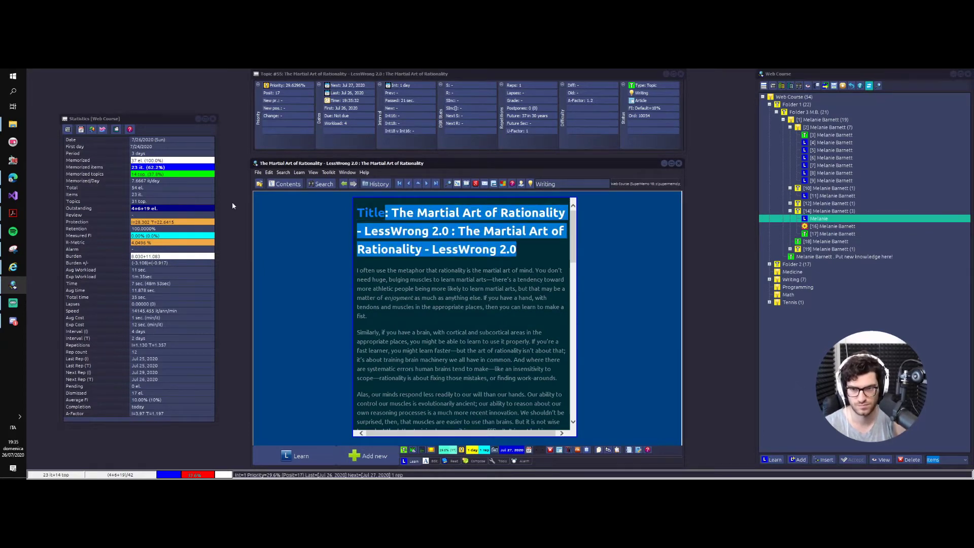
{"action": "key", "text": "ctrl+shift+Right"}
{"action": "key", "text": "ctrl+shift+Right"}
{"action": "key", "text": "ctrl+shift+Right"}
{"action": "key", "text": "ctrl+shift+Right"}
{"action": "key", "text": "ctrl+shift+Right"}
{"action": "key", "text": "ctrl+shift+Right"}
{"action": "key", "text": "ctrl+shift+Right"}
{"action": "key", "text": "ctrl+shift+Right"}
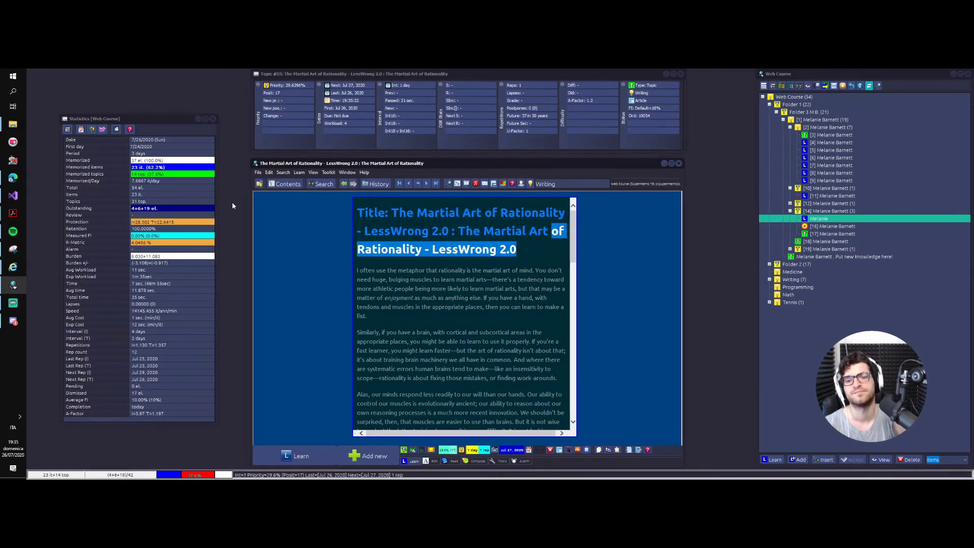
{"action": "key", "text": "ctrl+shift+Left"}
{"action": "key", "text": "Delete"}
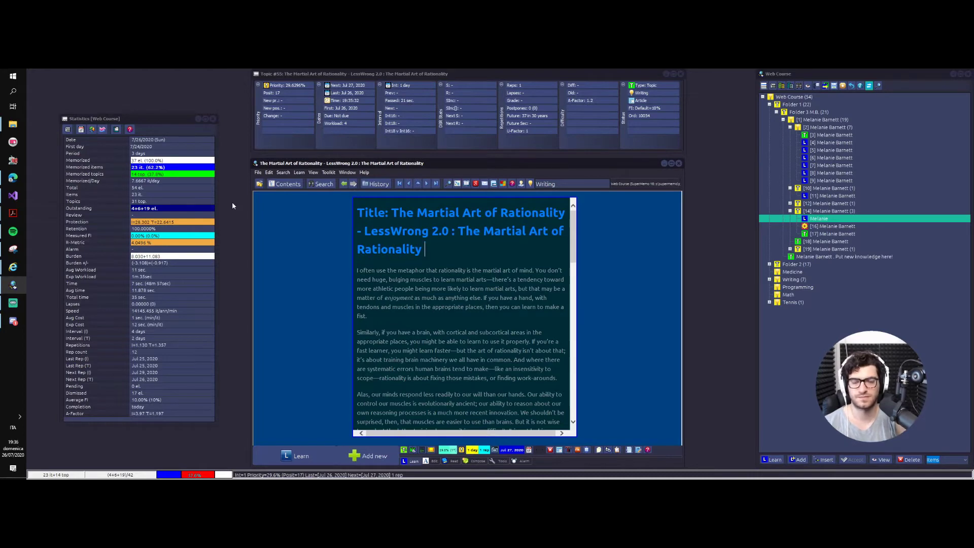
- Copy the author's name from the LessWrong page in the browser and paste it below the article text in SuperMemo
{"action": "scroll", "coordinate": [456, 277], "scroll_direction": "down", "scroll_amount": 12}
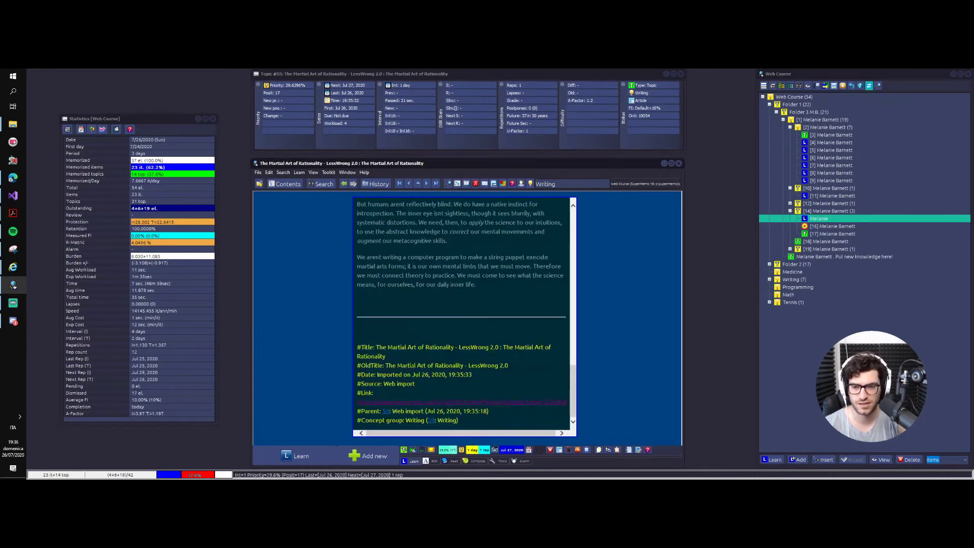
{"action": "left_click", "coordinate": [14, 178]}
{"action": "left_click_drag", "start_coordinate": [197, 202], "coordinate": [138, 199]}
{"action": "key", "text": "ctrl+c"}
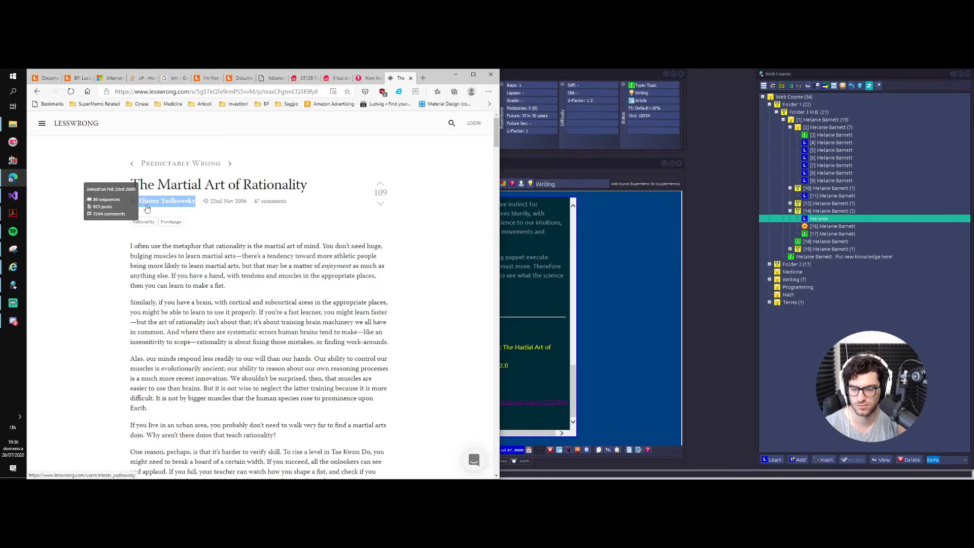
{"action": "left_click", "coordinate": [557, 258]}
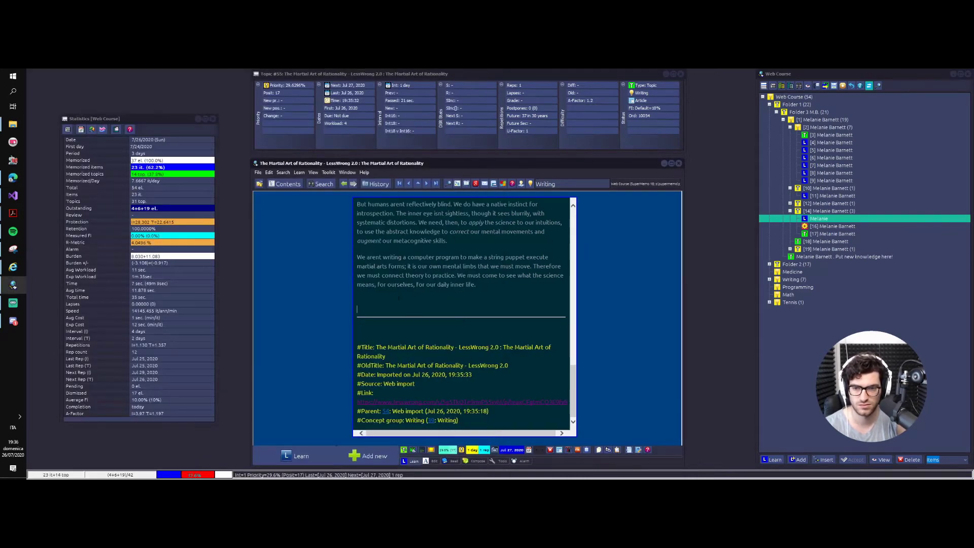
{"action": "key", "text": "ctrl+v"}
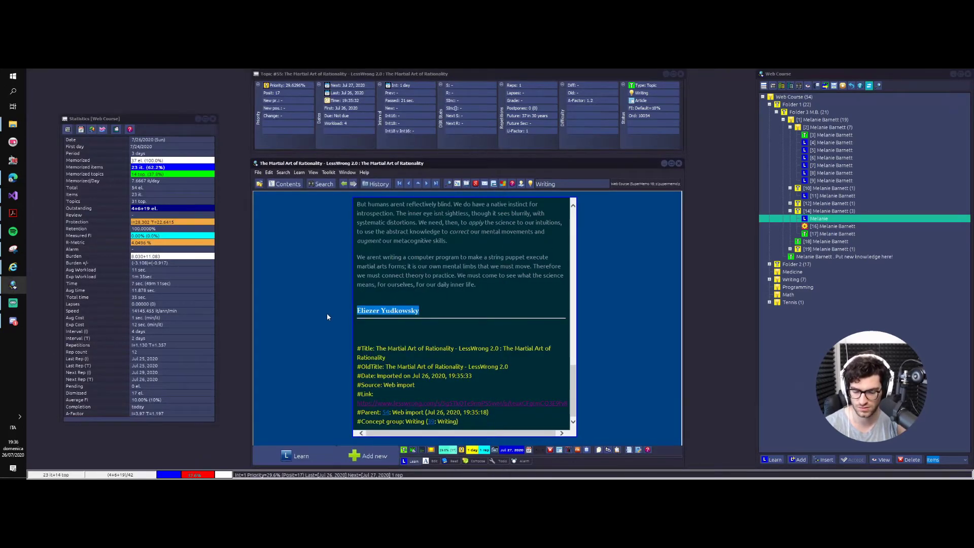
- Set the pasted author name as the article's Author reference
{"action": "key", "text": "alt+q"}
{"action": "left_click", "coordinate": [466, 241]}
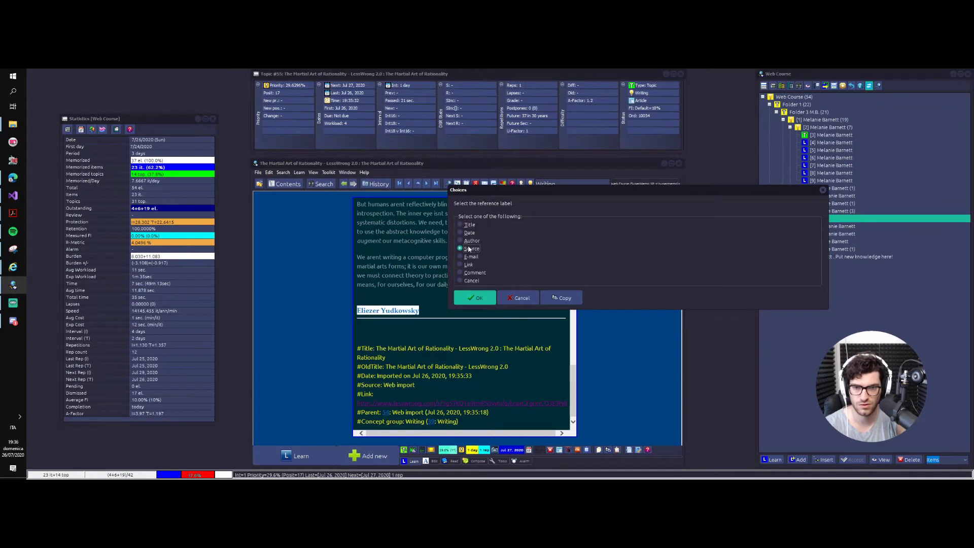
{"action": "left_click", "coordinate": [463, 296]}
{"action": "scroll", "coordinate": [456, 332], "scroll_direction": "down", "scroll_amount": 3}
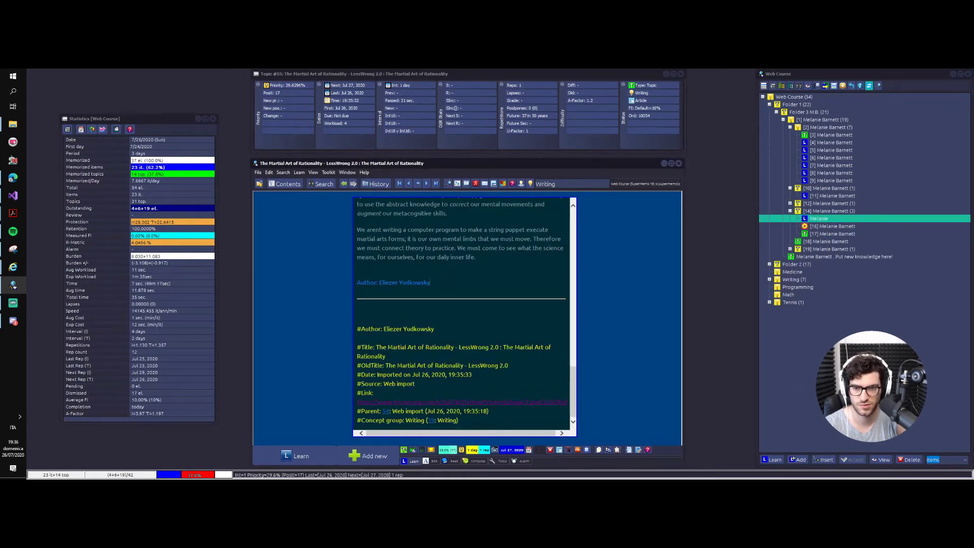
- Replace the author line below the article text with "LessWrong" and set it as the Source reference
{"action": "key", "text": "shift+Home"}
{"action": "type", "text": "Le"}
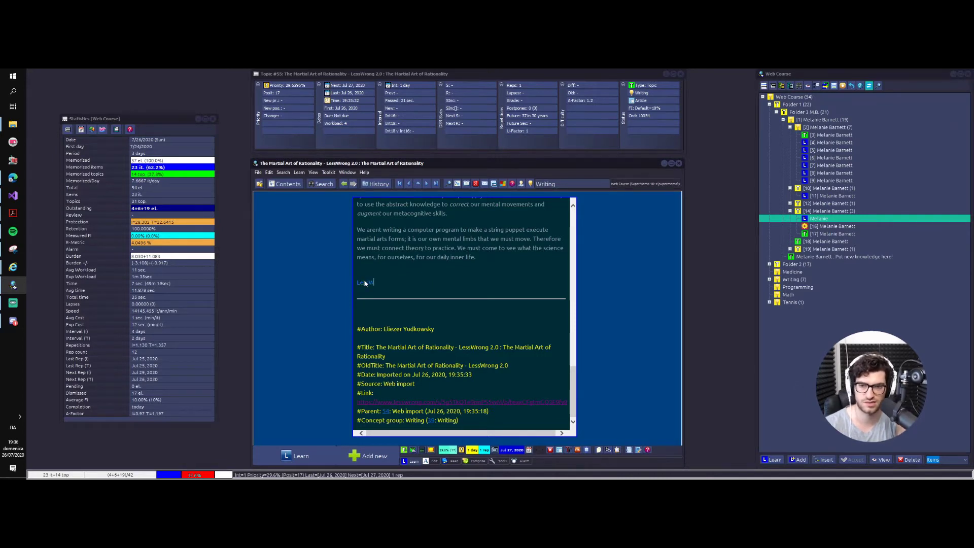
{"action": "key", "text": "shift+Up"}
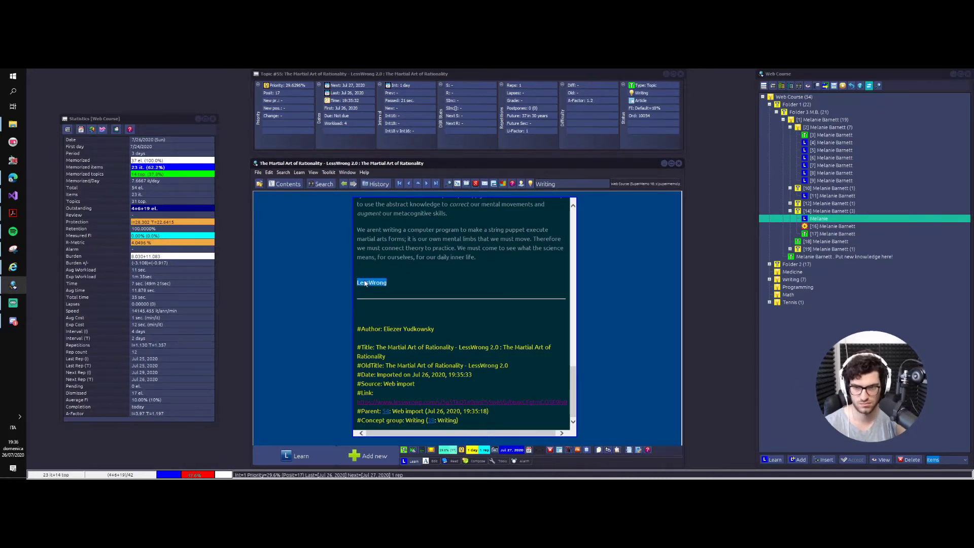
{"action": "key", "text": "alt+q"}
{"action": "left_click", "coordinate": [470, 248]}
{"action": "left_click", "coordinate": [478, 293]}
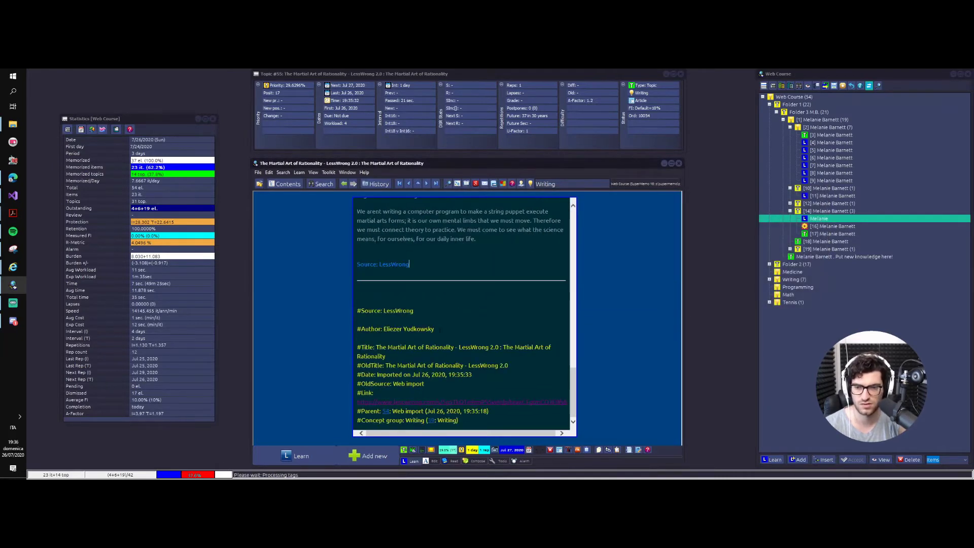
- Replace the leftover source line with the date "22nd Nov 2006" copied from the LessWrong page
{"action": "left_click_drag", "start_coordinate": [435, 270], "coordinate": [315, 264]}
{"action": "key", "text": "Delete"}
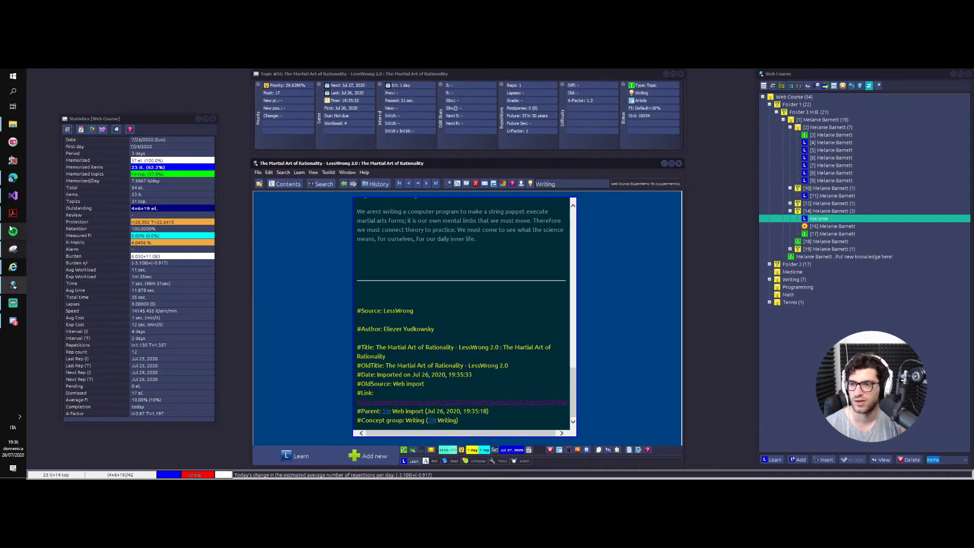
{"action": "left_click", "coordinate": [12, 177]}
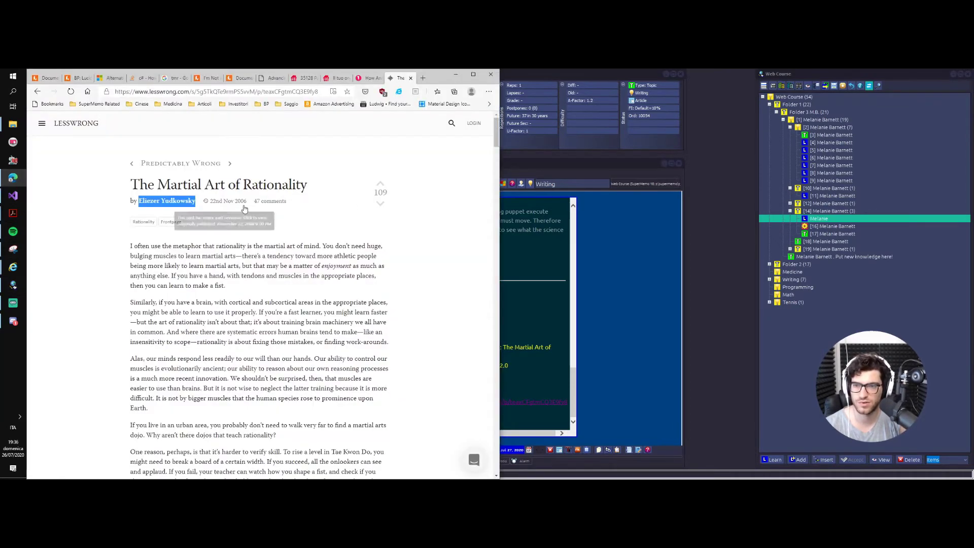
{"action": "left_click_drag", "start_coordinate": [247, 201], "coordinate": [204, 201]}
{"action": "key", "text": "ctrl+c"}
{"action": "key", "text": "alt+Tab"}
{"action": "key", "text": "ctrl+v"}
{"action": "left_click_drag", "start_coordinate": [393, 255], "coordinate": [317, 252]}
{"action": "key", "text": "alt+q"}
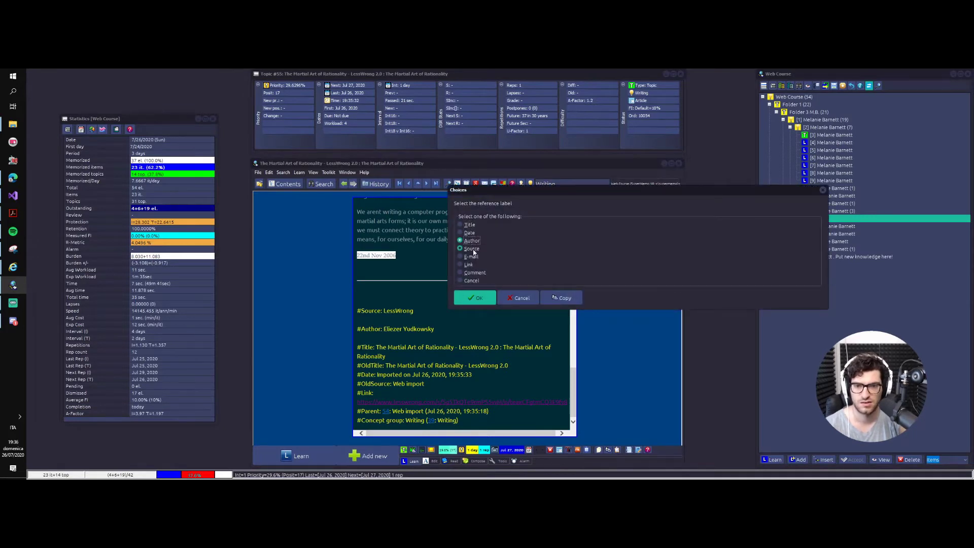
{"action": "double_click", "coordinate": [472, 249]}
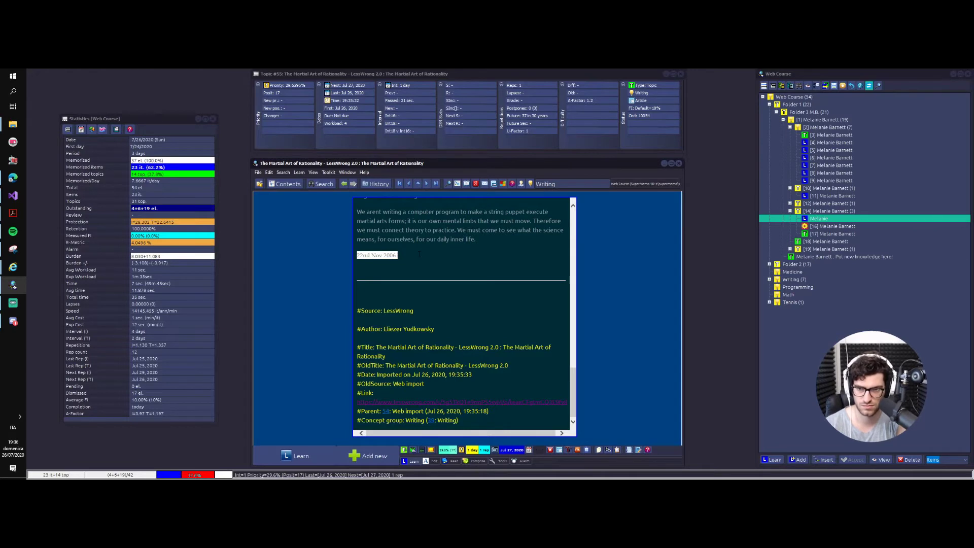
- Insert "written on the" before the date below the article text
{"action": "left_click", "coordinate": [356, 256]}
{"action": "type", "text": "written th"}
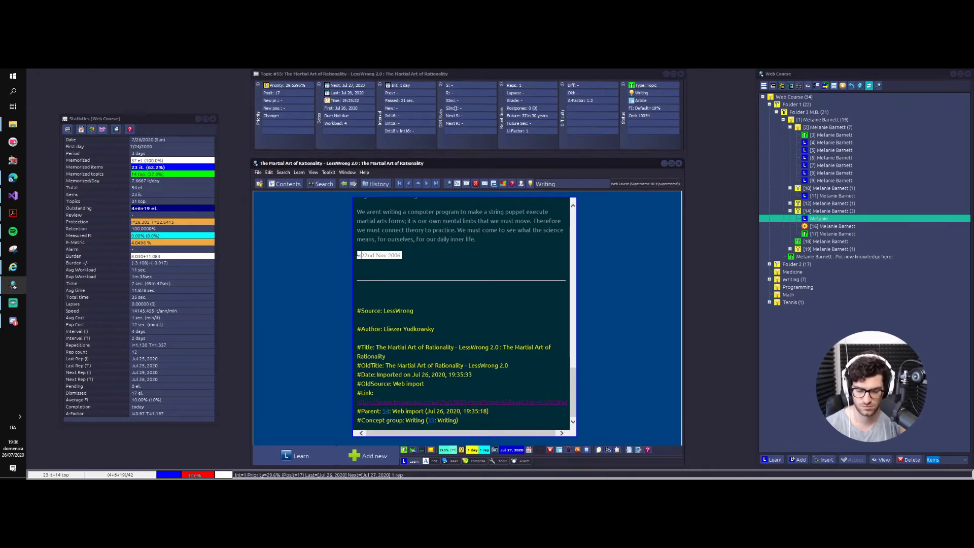
{"action": "key", "text": "BackSpace"}
{"action": "key", "text": "BackSpace"}
{"action": "type", "text": "on the"}
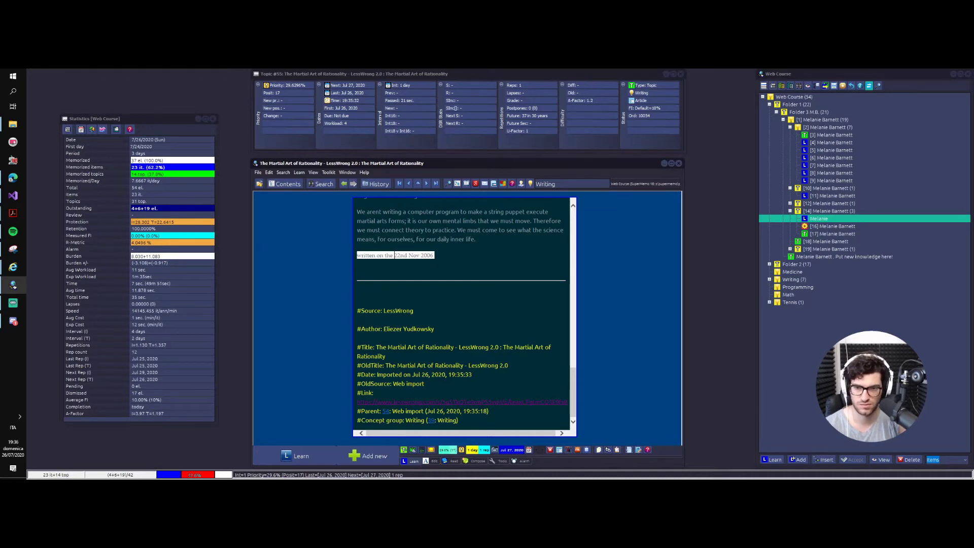
- Set "written on the 22nd Nov 2006" as the Date reference, using it alone in place of the import date
{"action": "left_click_drag", "start_coordinate": [434, 255], "coordinate": [314, 247]}
{"action": "key", "text": "alt+q"}
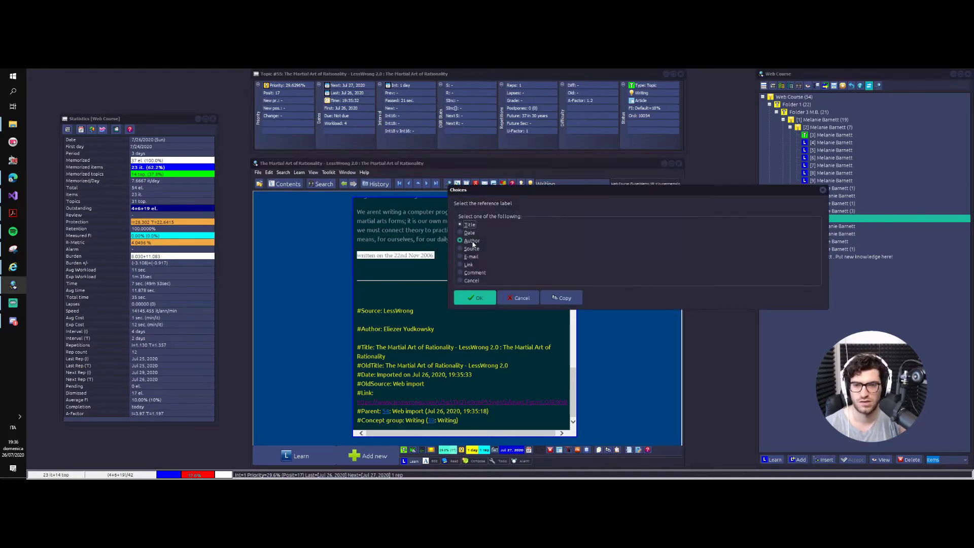
{"action": "left_click", "coordinate": [470, 234]}
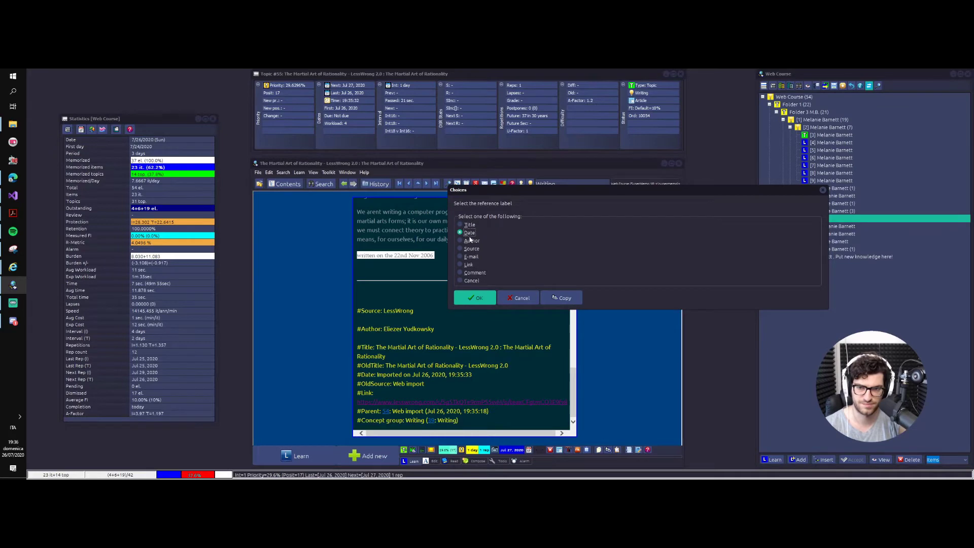
{"action": "left_click", "coordinate": [479, 301]}
{"action": "left_click", "coordinate": [361, 272]}
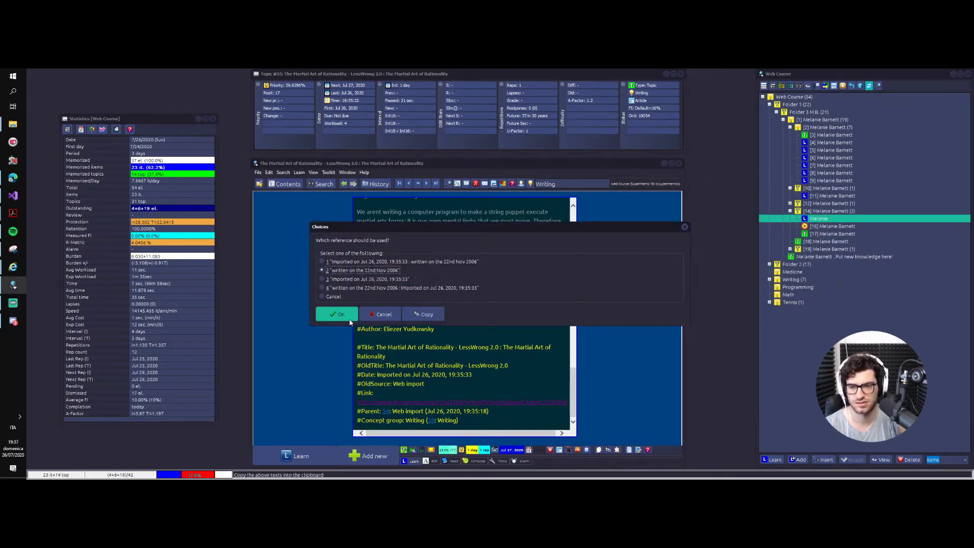
{"action": "left_click", "coordinate": [349, 317]}
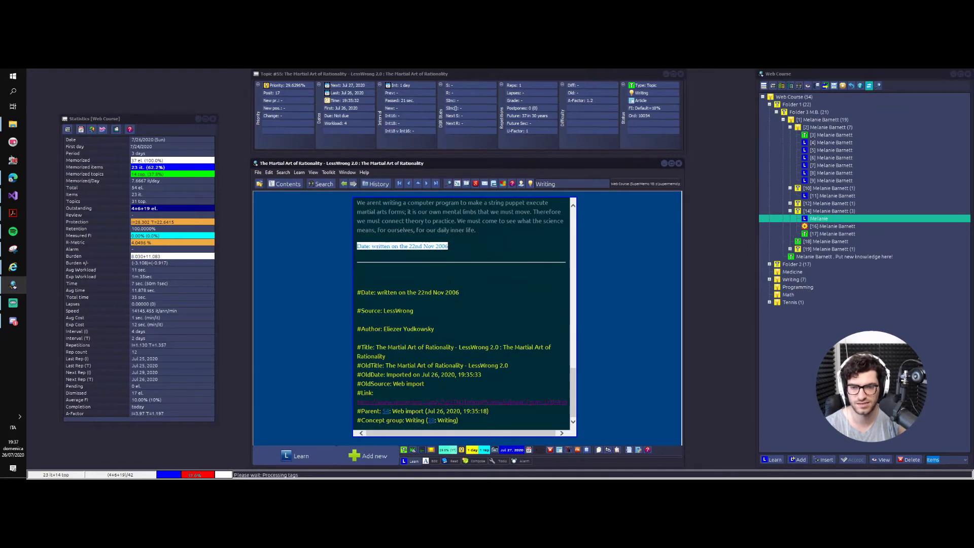
- Go back through the visited elements to reload the article, and check the reference block at its end
{"action": "left_click", "coordinate": [345, 185]}
{"action": "left_click", "coordinate": [346, 187]}
{"action": "left_click", "coordinate": [345, 185]}
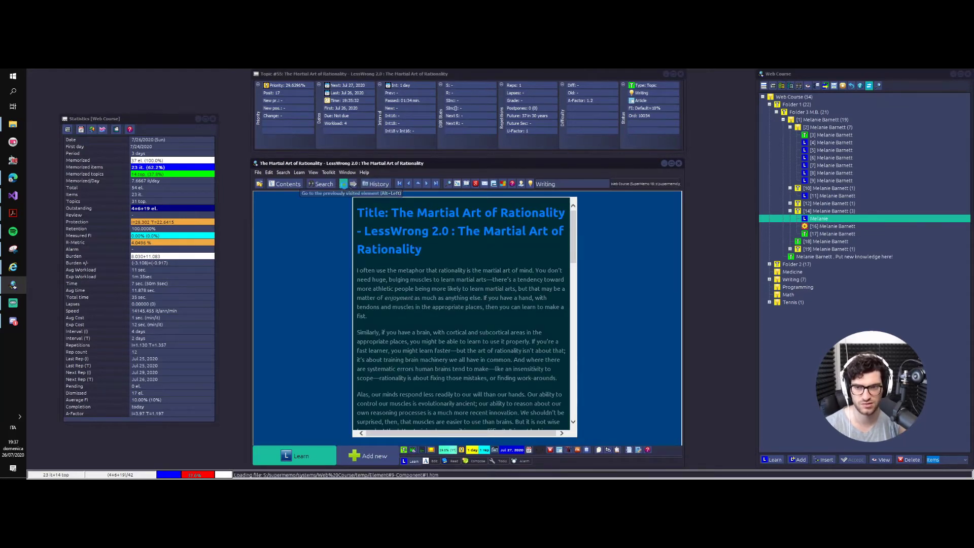
{"action": "left_click", "coordinate": [345, 184]}
{"action": "scroll", "coordinate": [387, 304], "scroll_direction": "down", "scroll_amount": 10}
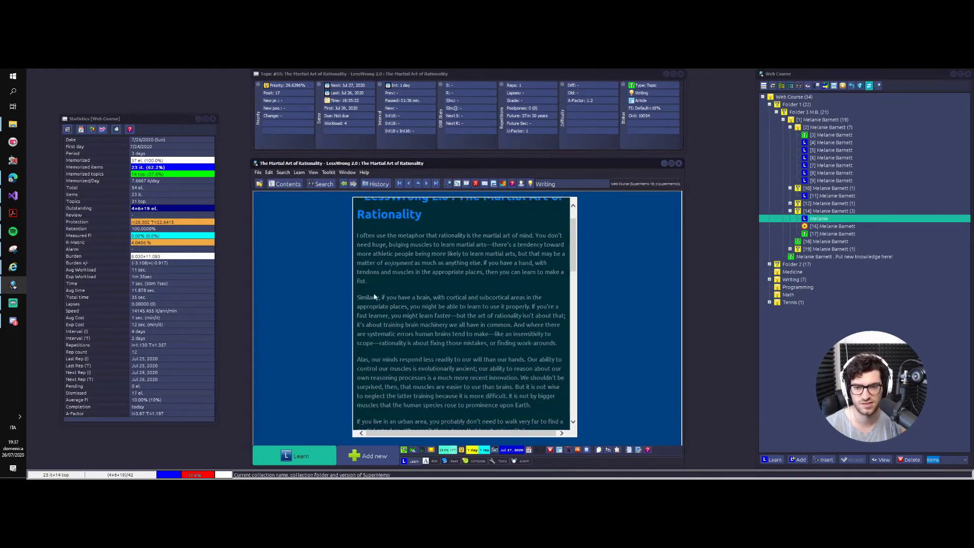
{"action": "left_click", "coordinate": [458, 391]}
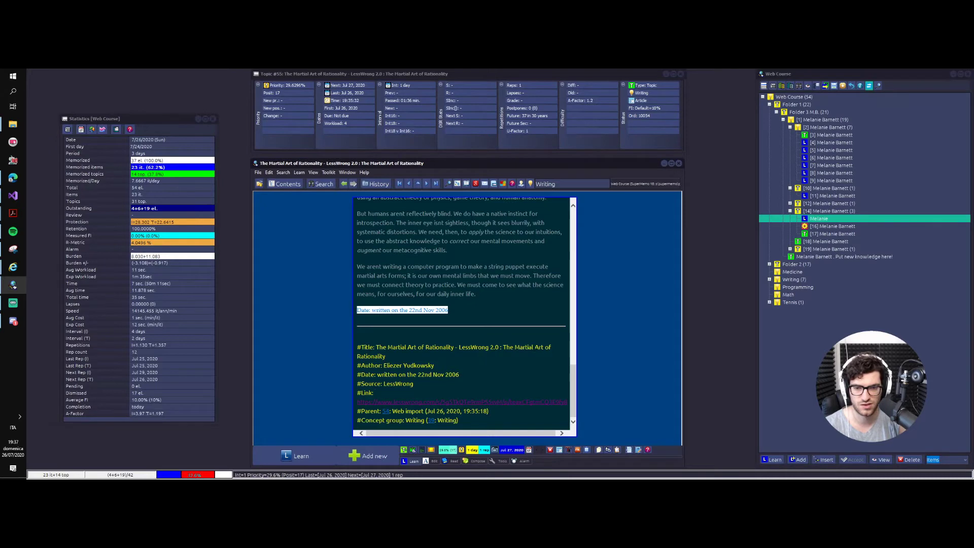
- Set the second "The Martial Art of Rationality" in the heading as the title, choosing it alone as the title reference
{"action": "scroll", "coordinate": [464, 314], "scroll_direction": "up", "scroll_amount": 10}
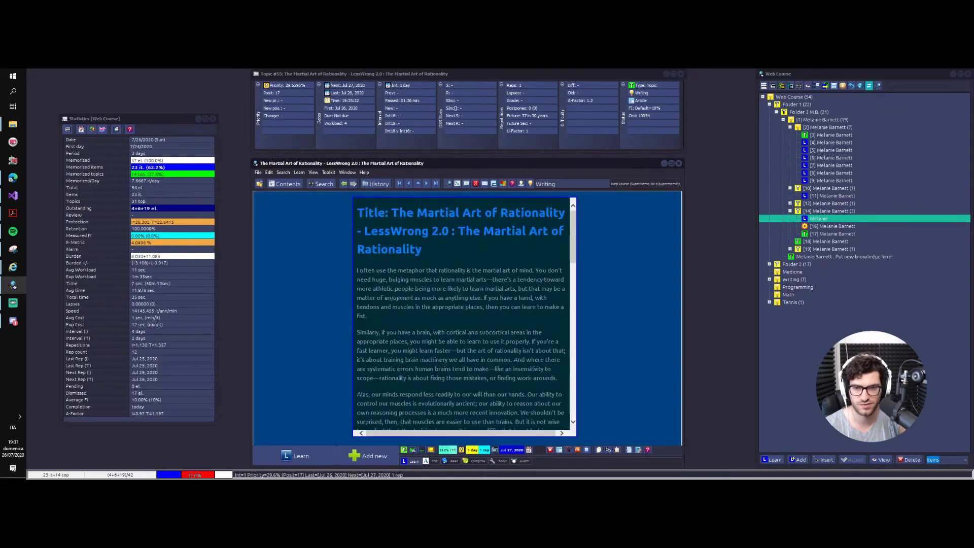
{"action": "left_click_drag", "start_coordinate": [425, 249], "coordinate": [459, 230]}
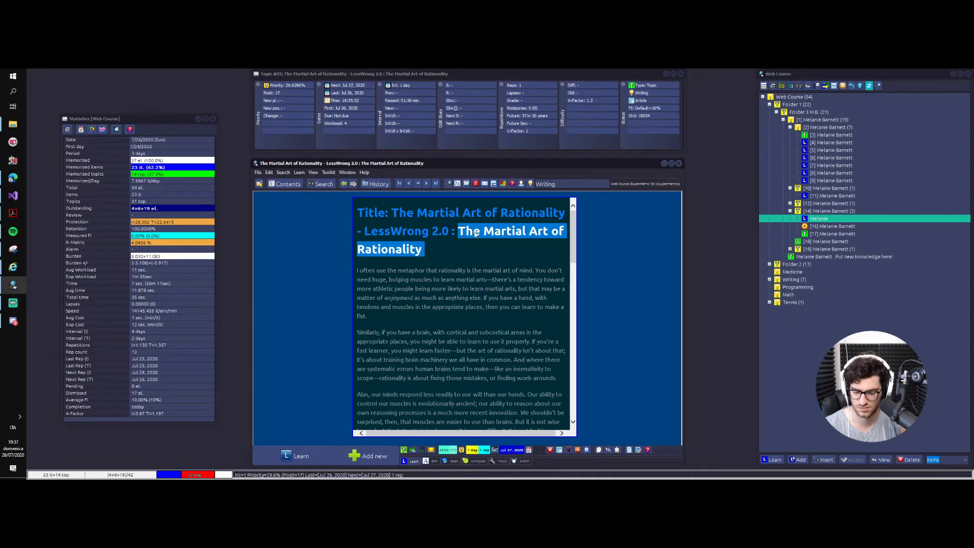
{"action": "key", "text": "alt+t"}
{"action": "left_click", "coordinate": [343, 272]}
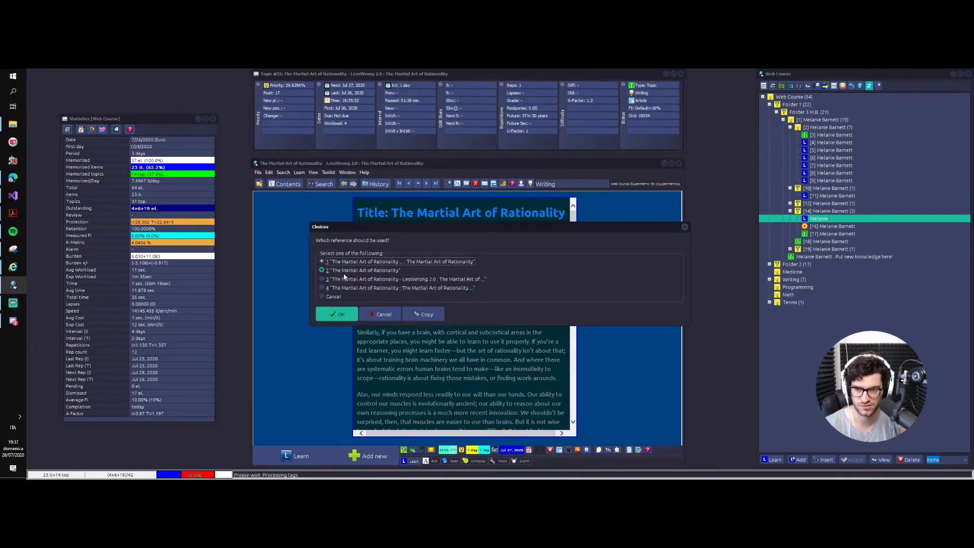
{"action": "left_click", "coordinate": [340, 310]}
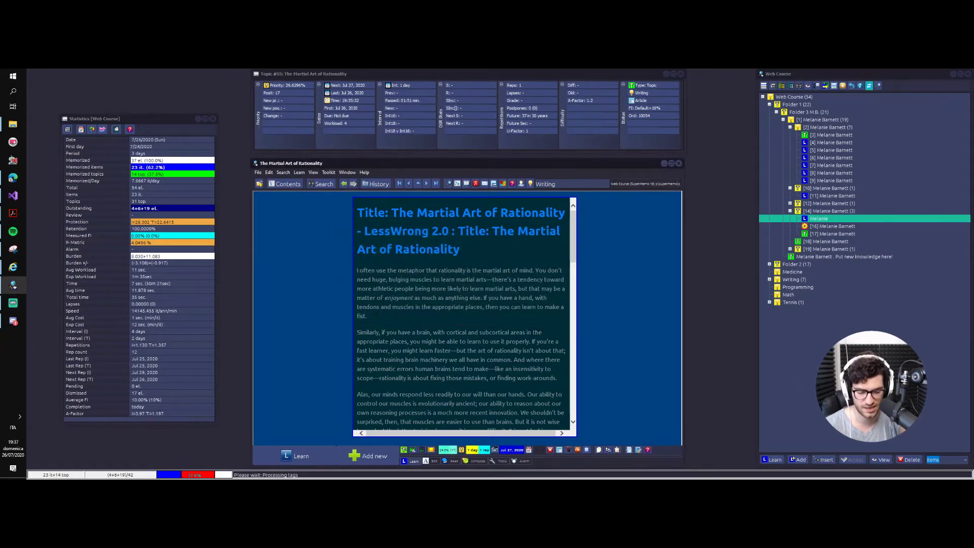
- Delete the leftover date line between the article text and the reference block
{"action": "scroll", "coordinate": [460, 338], "scroll_direction": "down", "scroll_amount": 12}
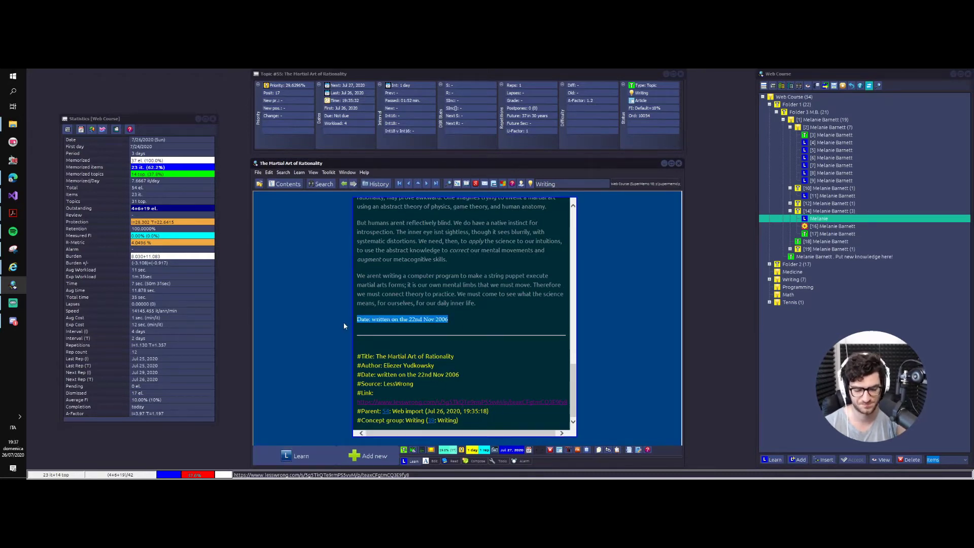
{"action": "key", "text": "BackSpace"}
{"action": "key", "text": "BackSpace"}
{"action": "scroll", "coordinate": [415, 319], "scroll_direction": "up", "scroll_amount": 12}
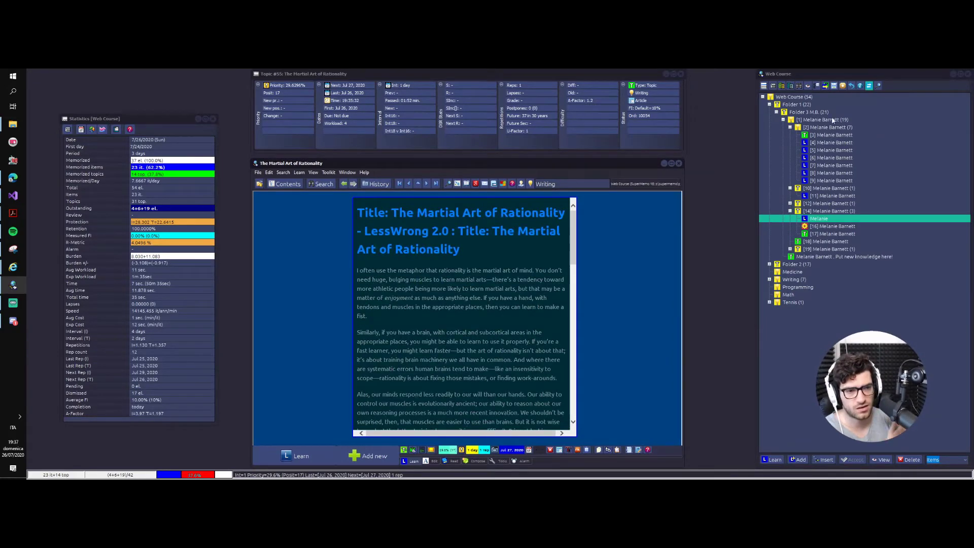
- Compute the subset statistics for branch [2], dismiss the text size question, and close the report
{"action": "right_click", "coordinate": [817, 128]}
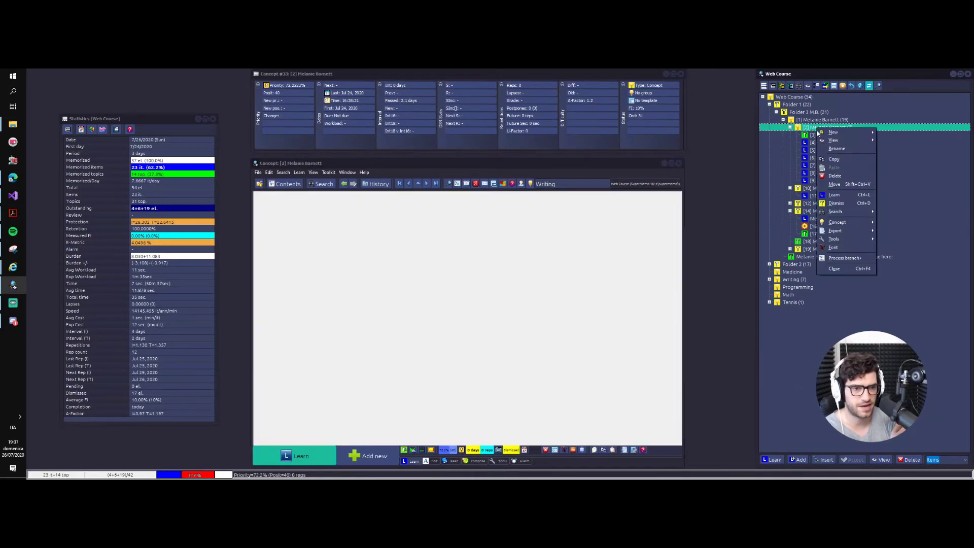
{"action": "left_click", "coordinate": [845, 257]}
{"action": "mouse_move", "coordinate": [876, 255]}
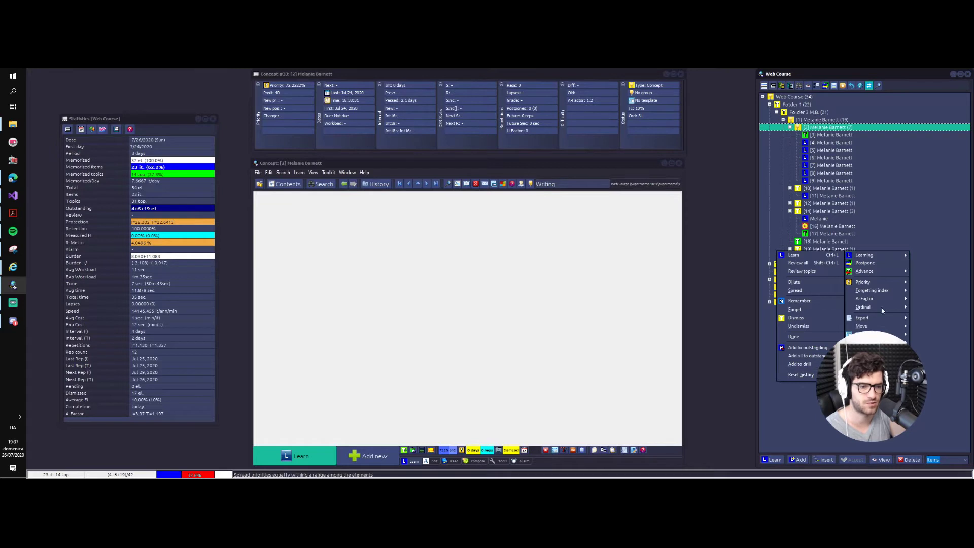
{"action": "left_click", "coordinate": [870, 368]}
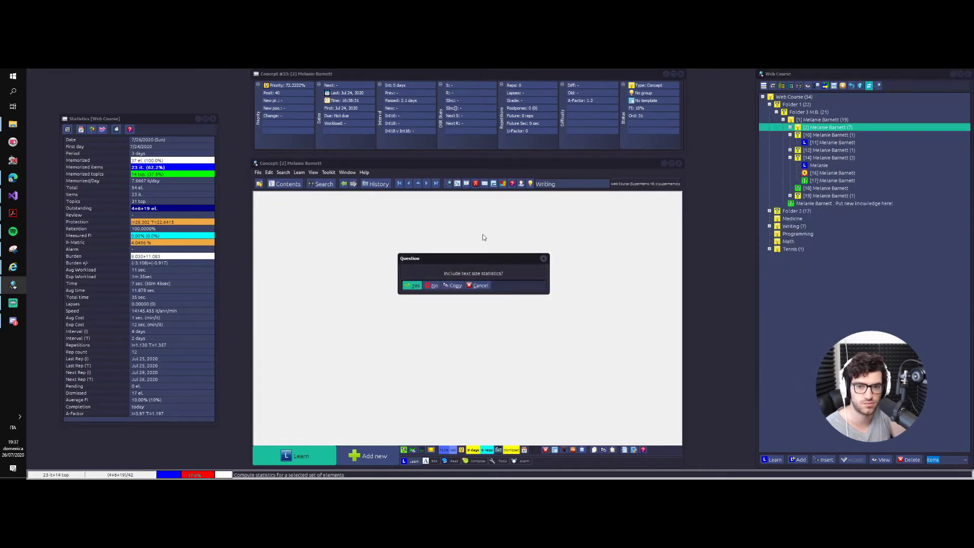
{"action": "left_click", "coordinate": [543, 258]}
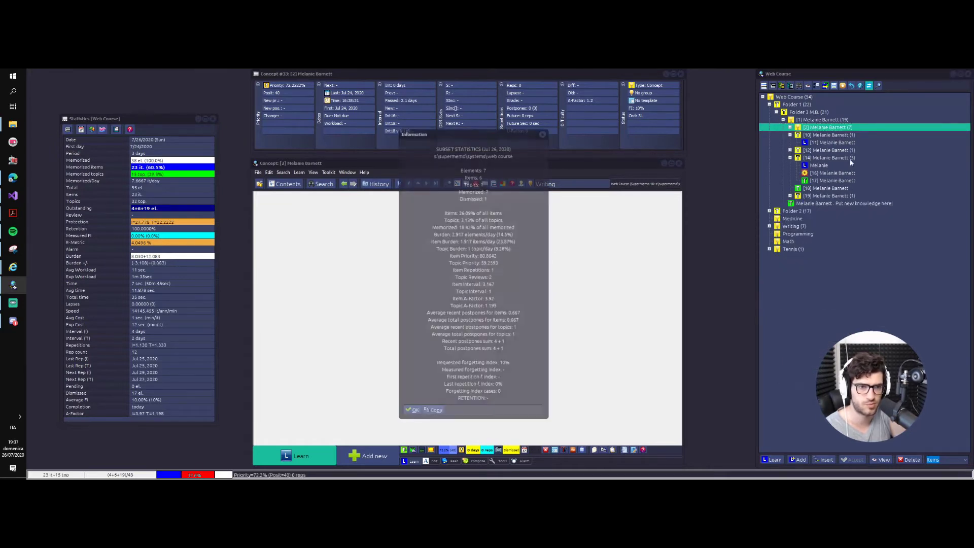
{"action": "left_click", "coordinate": [544, 133]}
- Examine the learning operations available for processing branch [1]
{"action": "right_click", "coordinate": [822, 128]}
{"action": "left_click", "coordinate": [815, 121]}
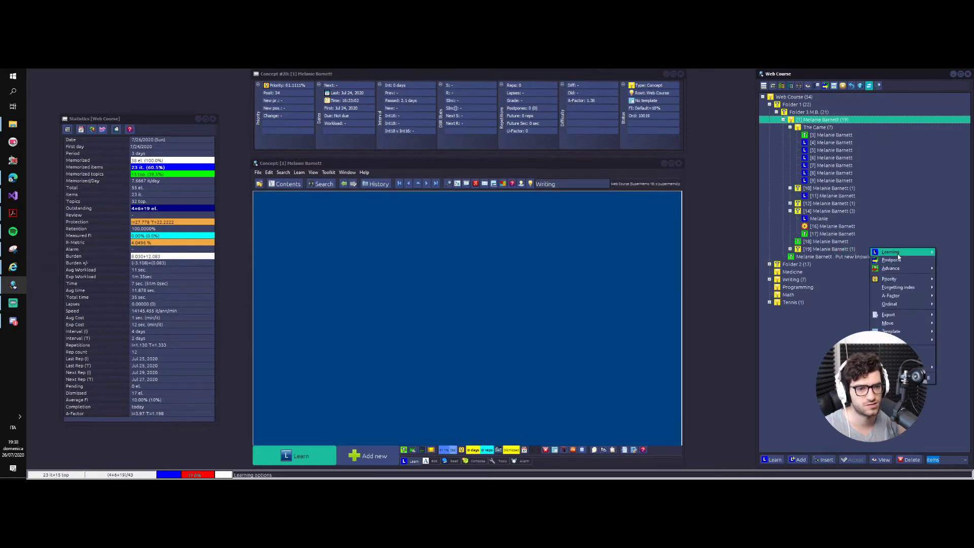
{"action": "mouse_move", "coordinate": [896, 254]}
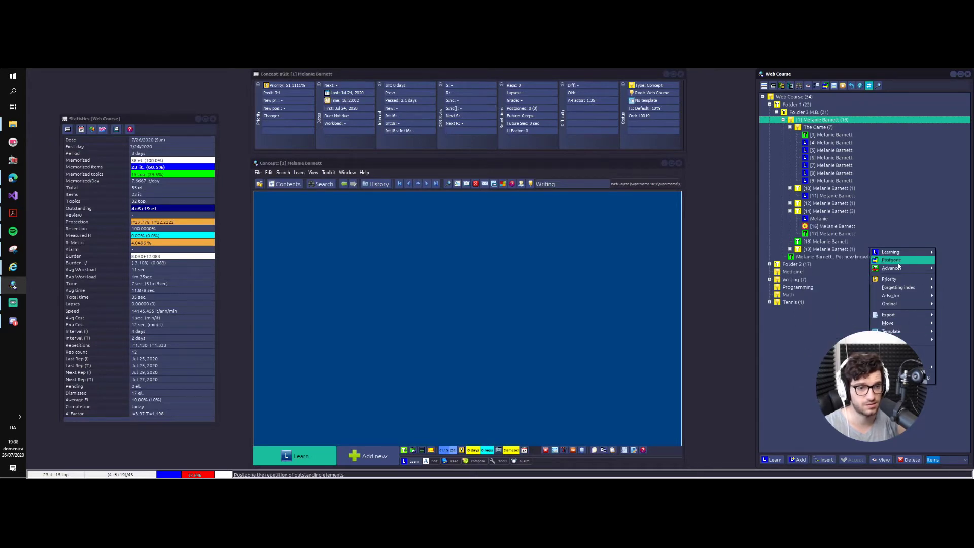
{"action": "mouse_move", "coordinate": [923, 284]}
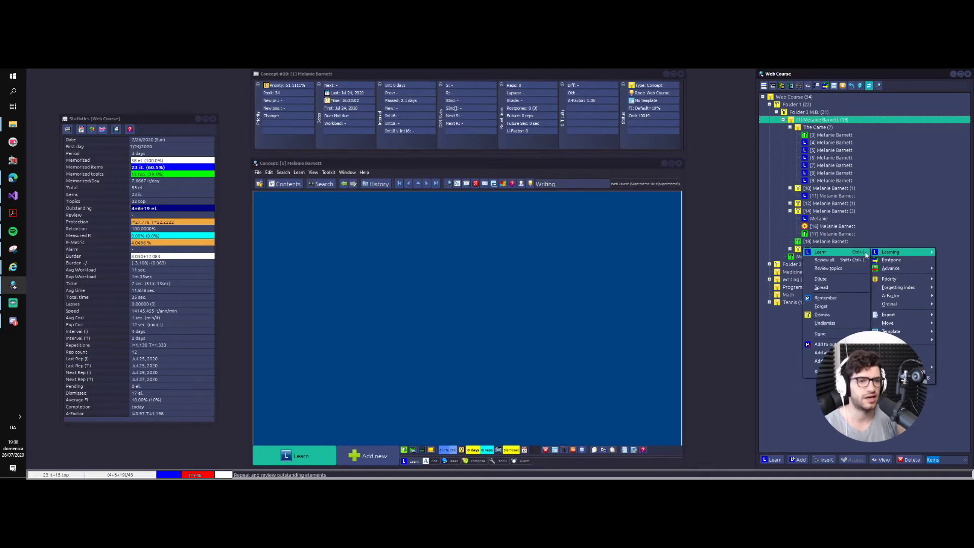
- Start a learning session on branch [1] alone and dismiss the message
{"action": "left_click", "coordinate": [810, 112]}
{"action": "left_click", "coordinate": [811, 120]}
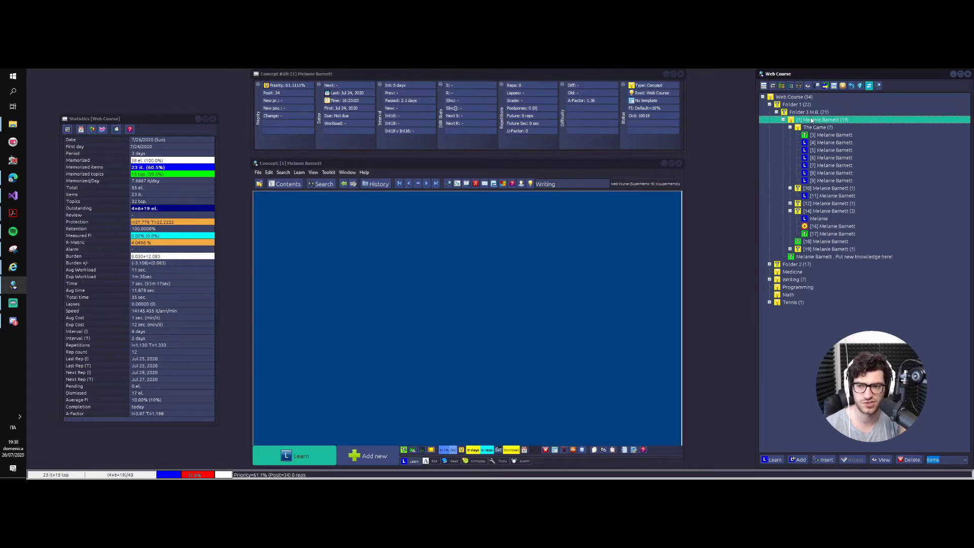
{"action": "key", "text": "ctrl+l"}
{"action": "key", "text": "Return"}
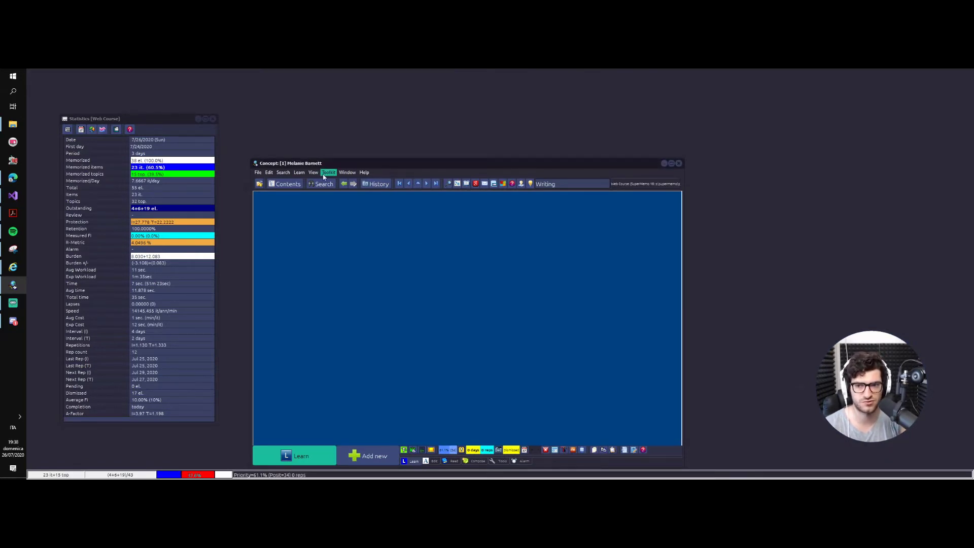
- Bring back the contents tree, expand the Writing branch, start learning on that branch alone, and dismiss the message
{"action": "left_click", "coordinate": [283, 183]}
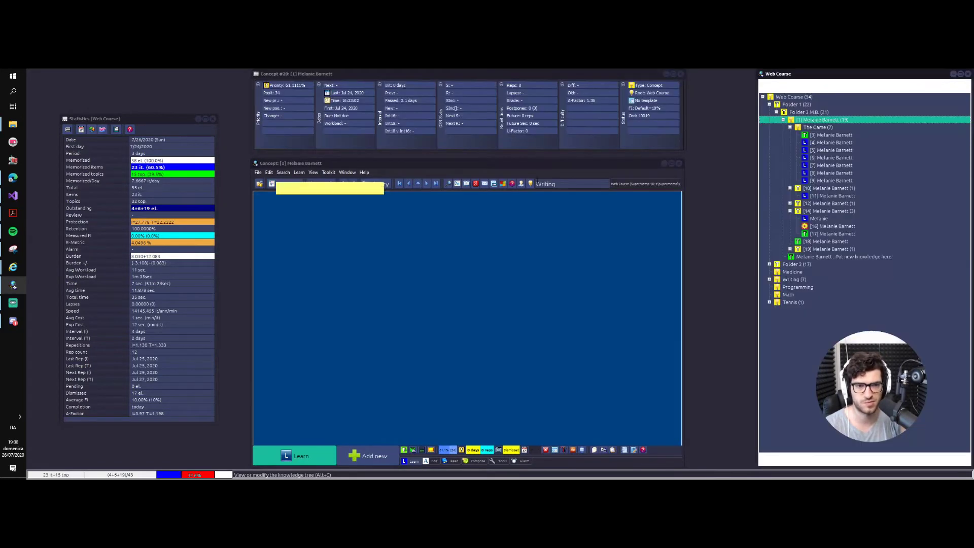
{"action": "left_click", "coordinate": [814, 211]}
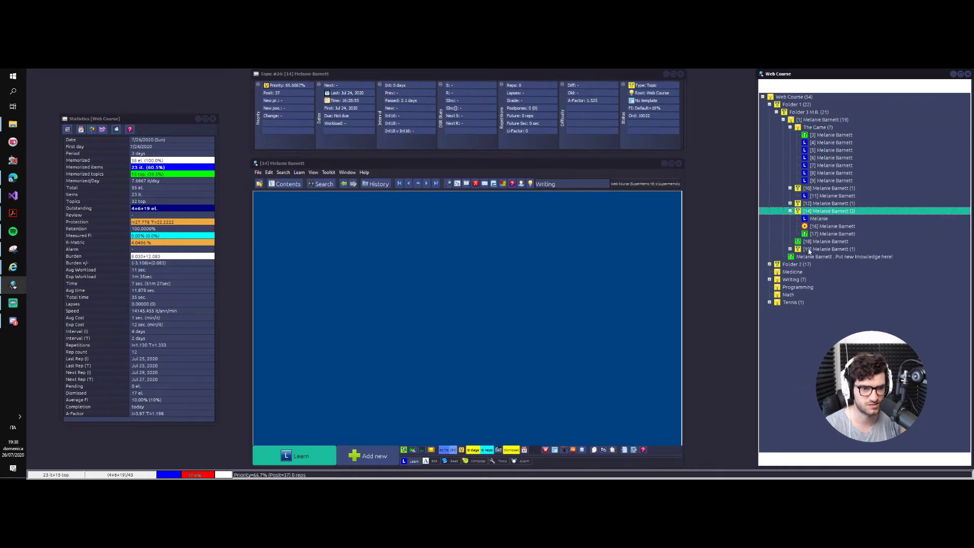
{"action": "left_click", "coordinate": [792, 279]}
{"action": "left_click", "coordinate": [769, 280]}
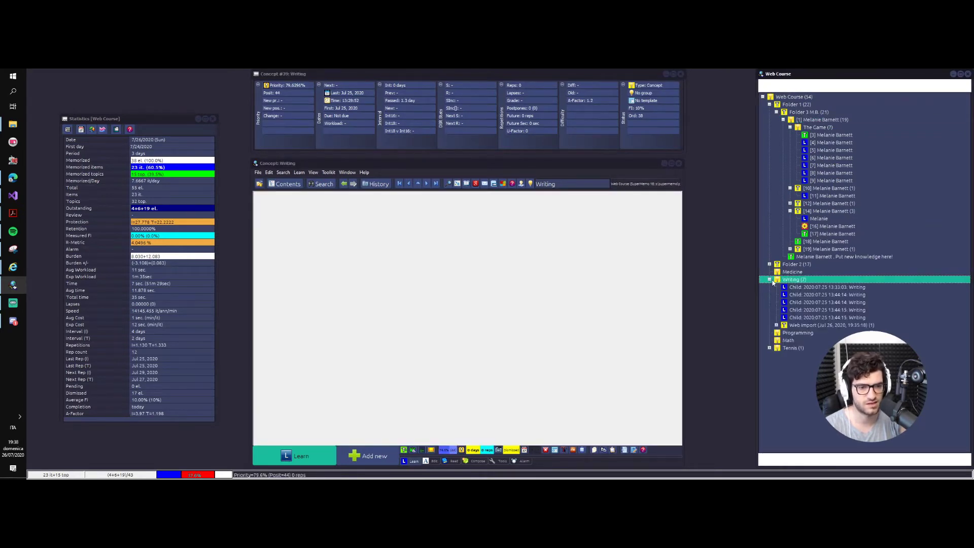
{"action": "key", "text": "ctrl+l"}
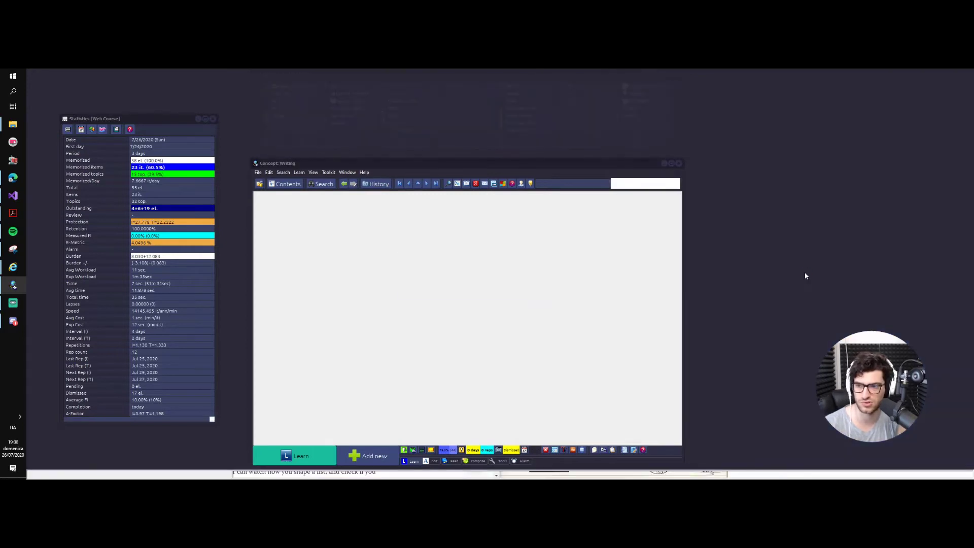
{"action": "left_click", "coordinate": [412, 289]}
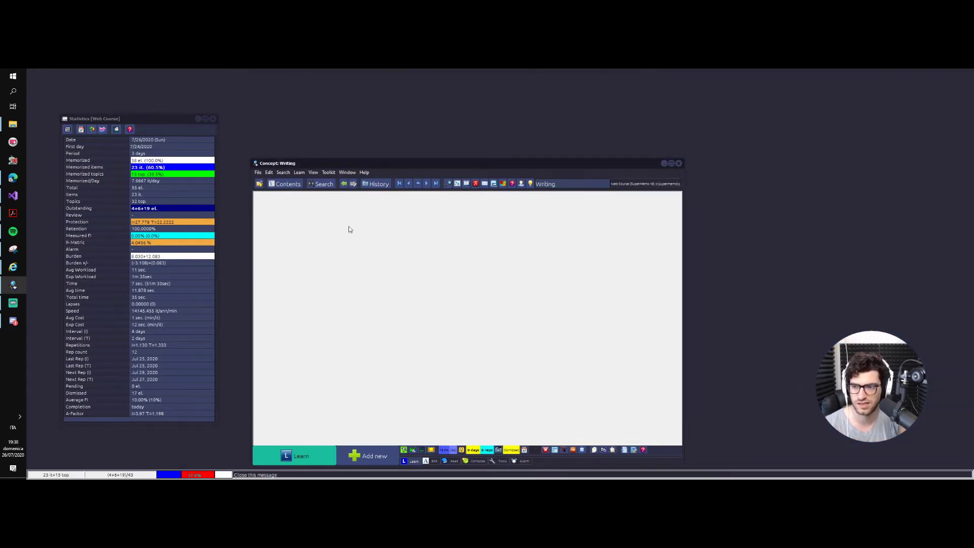
- Look through the branch learning operations for branch [1], including those that add elements to the outstanding queue
{"action": "left_click", "coordinate": [814, 118]}
{"action": "right_click", "coordinate": [814, 118]}
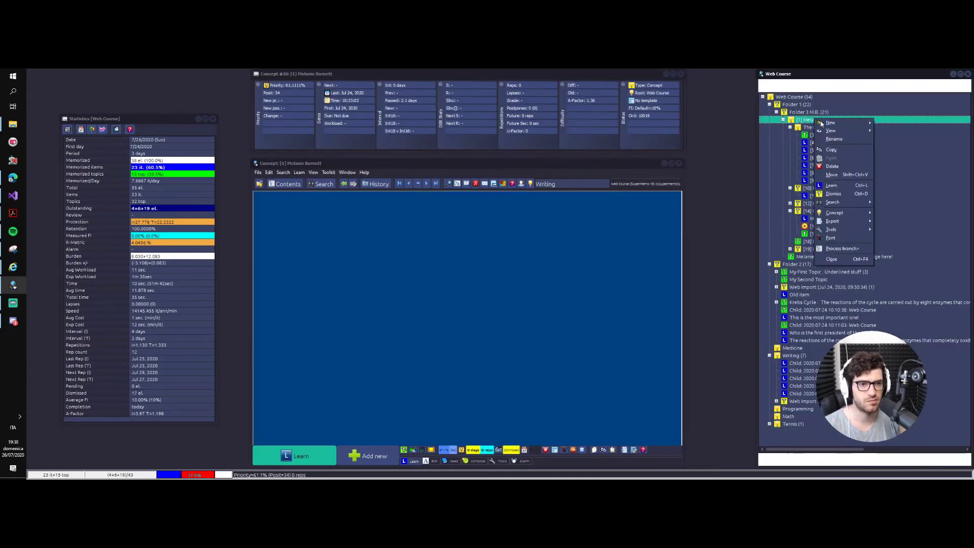
{"action": "left_click", "coordinate": [862, 246]}
{"action": "mouse_move", "coordinate": [870, 247]}
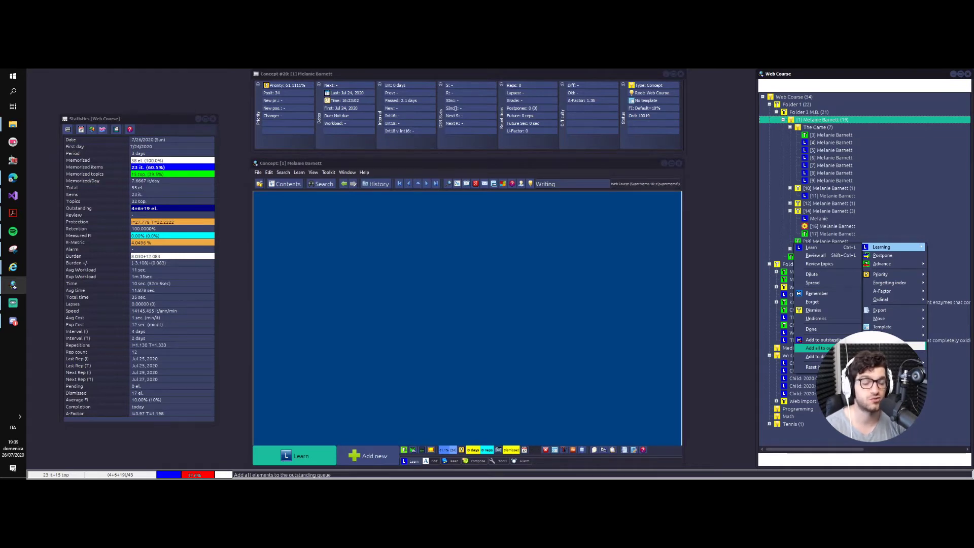
{"action": "left_click", "coordinate": [828, 294]}
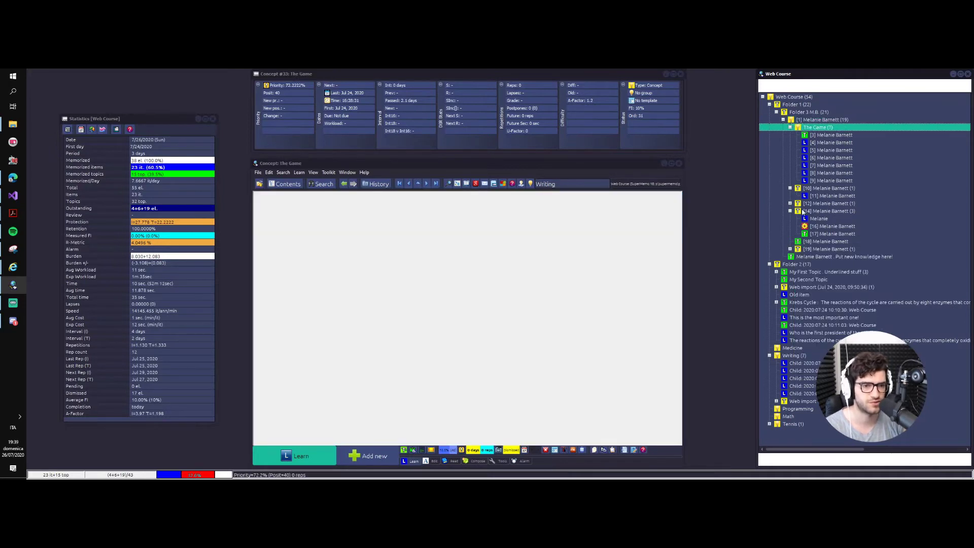
- Forget all elements in branch [14], confirm the operation, and expand the branch to show its elements
{"action": "left_click", "coordinate": [789, 203]}
{"action": "left_click", "coordinate": [811, 218]}
{"action": "right_click", "coordinate": [811, 219]}
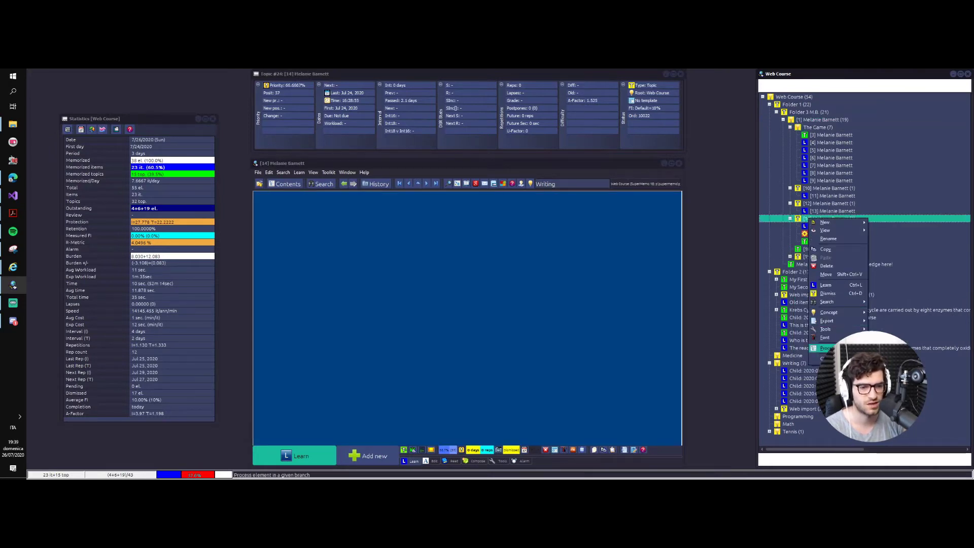
{"action": "left_click", "coordinate": [835, 349]}
{"action": "mouse_move", "coordinate": [862, 345]}
{"action": "left_click", "coordinate": [932, 361]}
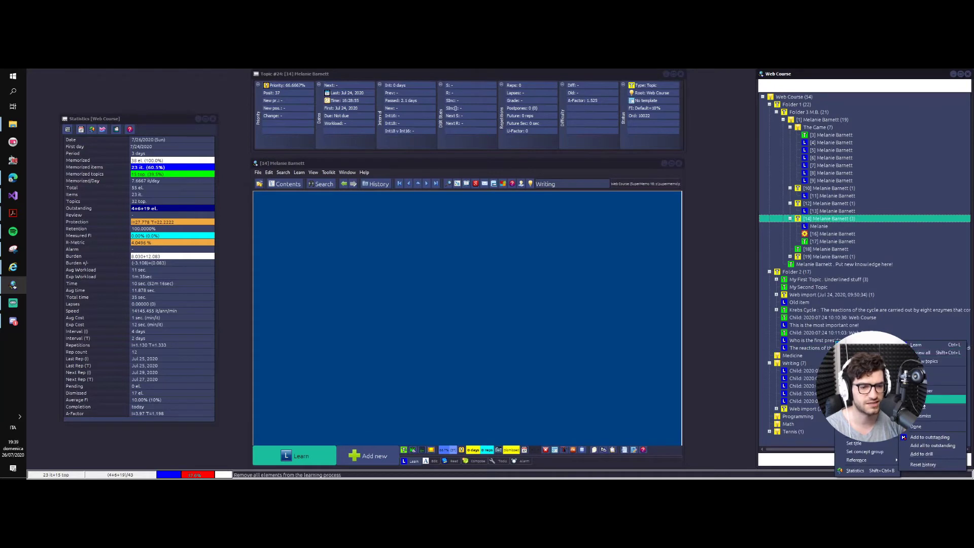
{"action": "left_click", "coordinate": [409, 285]}
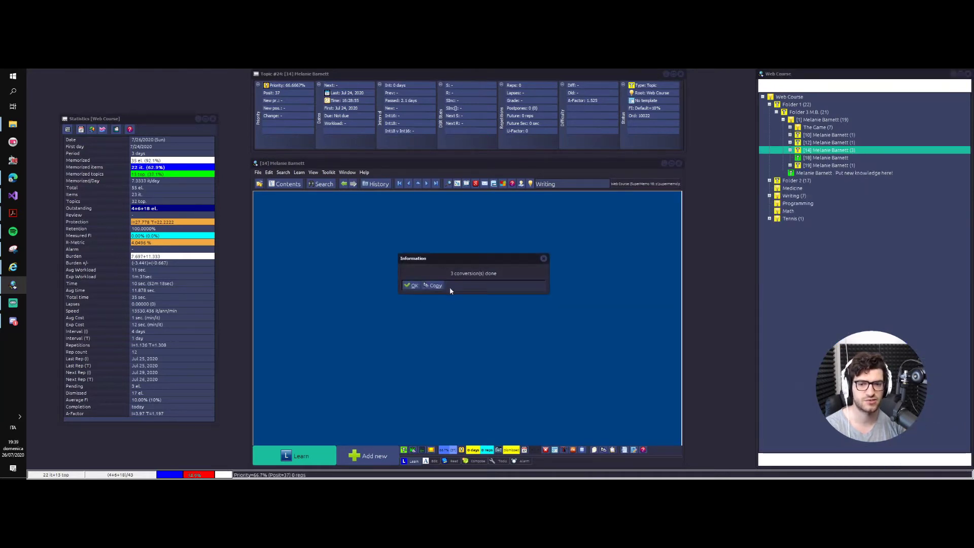
{"action": "left_click", "coordinate": [412, 284]}
{"action": "left_click", "coordinate": [789, 150]}
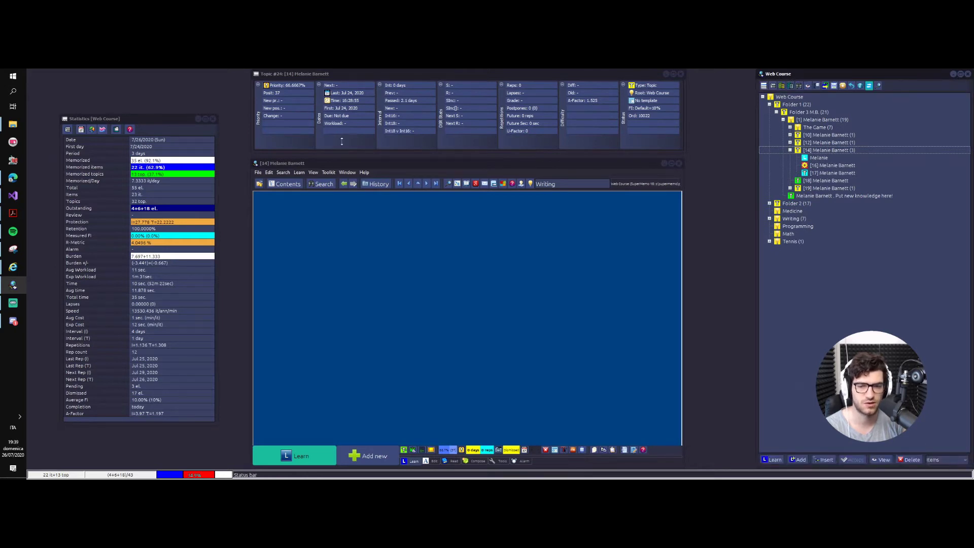
- Review the available learning stages, and view topic [17] and the first item in branch [14]
{"action": "left_click", "coordinate": [299, 172]}
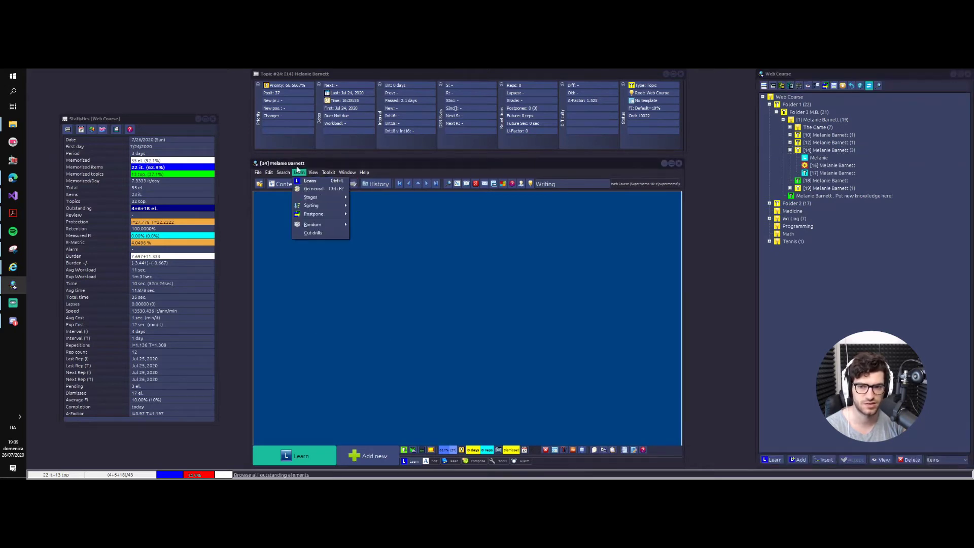
{"action": "mouse_move", "coordinate": [315, 198]}
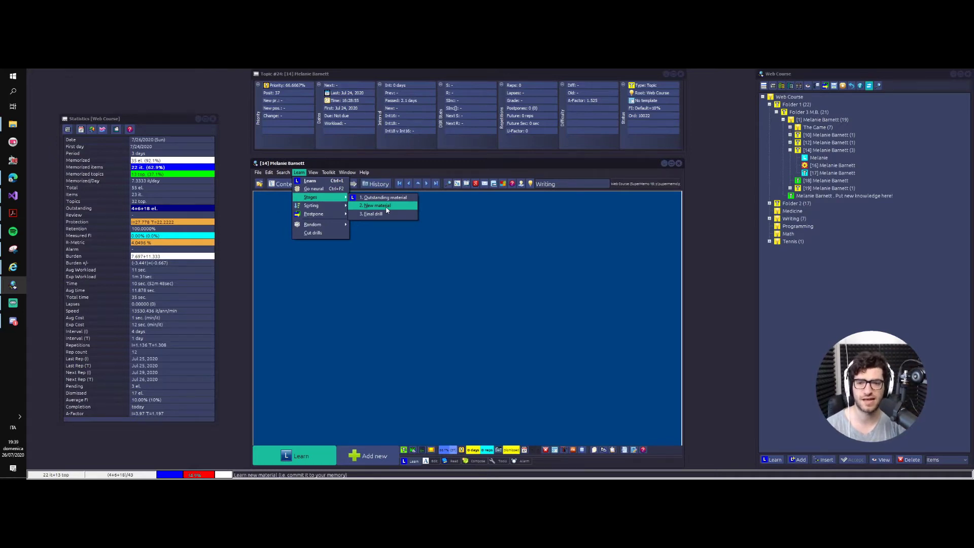
{"action": "key", "text": "alt+w"}
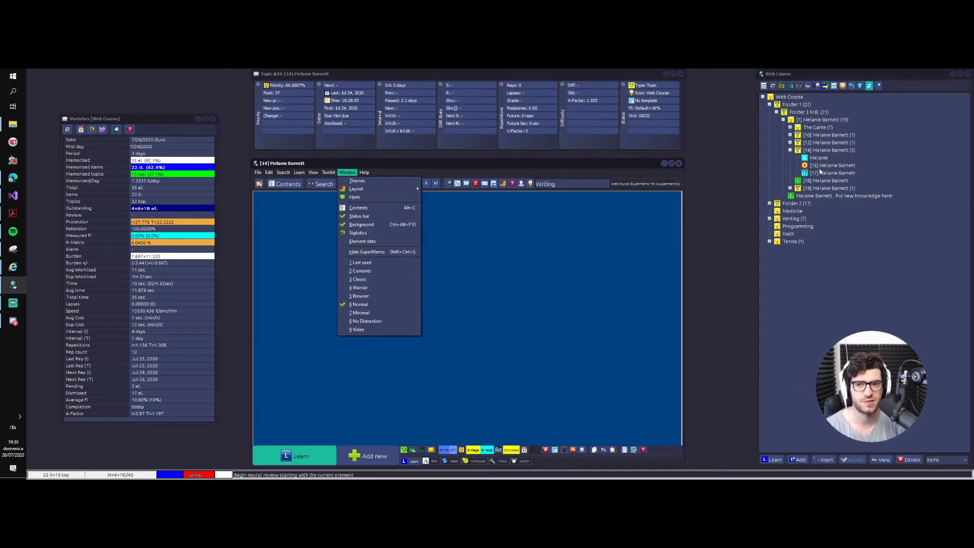
{"action": "left_click", "coordinate": [820, 172]}
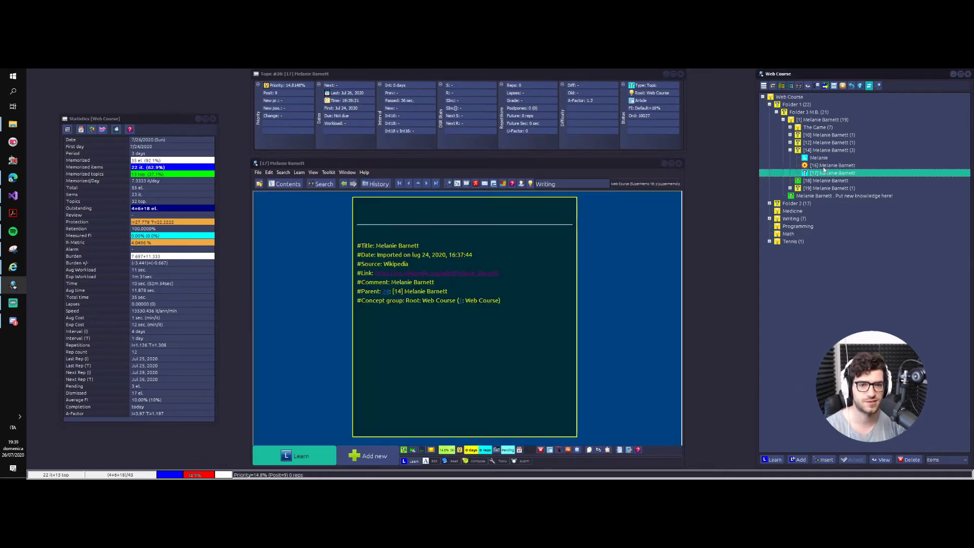
{"action": "left_click", "coordinate": [818, 158]}
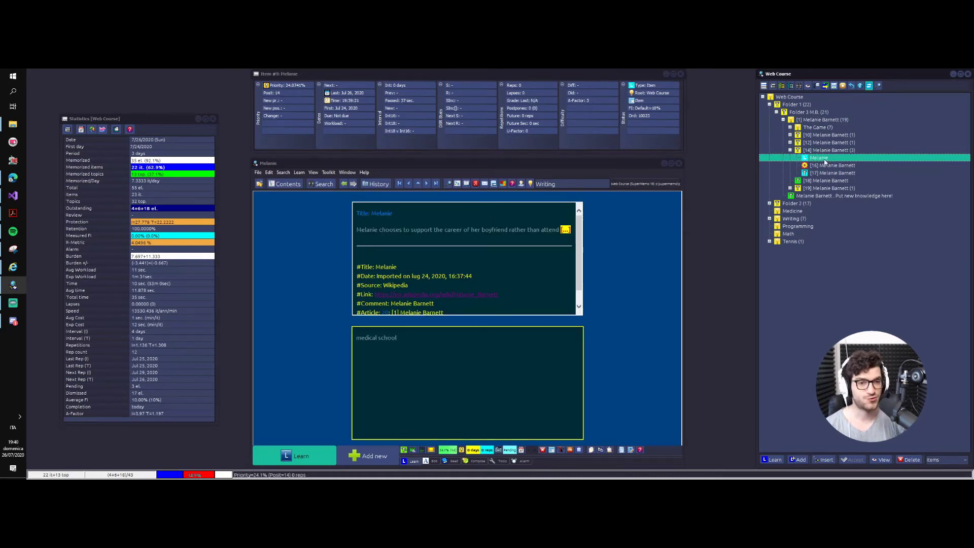
- Examine the branch learning operations for branch [14], such as Remember, Forget and Dismiss
{"action": "left_click", "coordinate": [789, 143]}
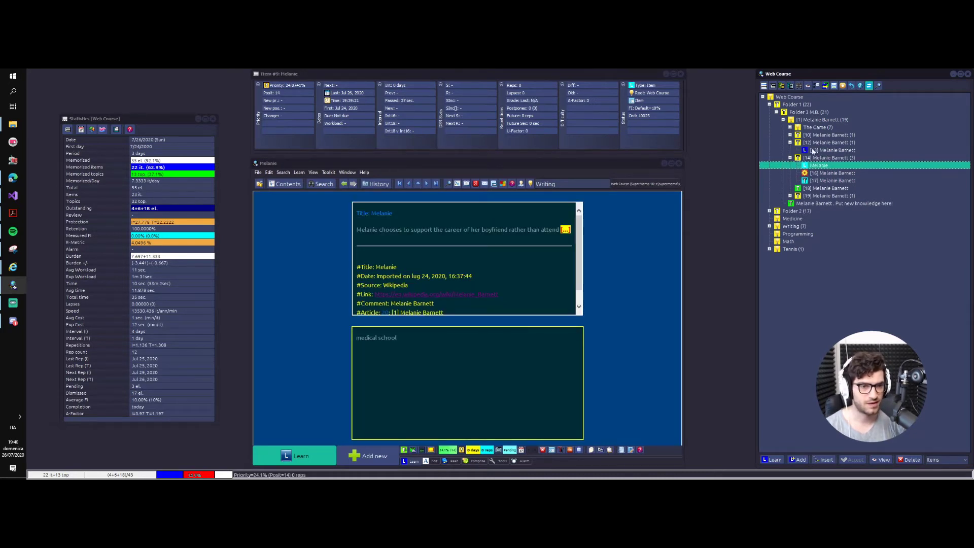
{"action": "left_click", "coordinate": [814, 158]}
{"action": "right_click", "coordinate": [815, 159]}
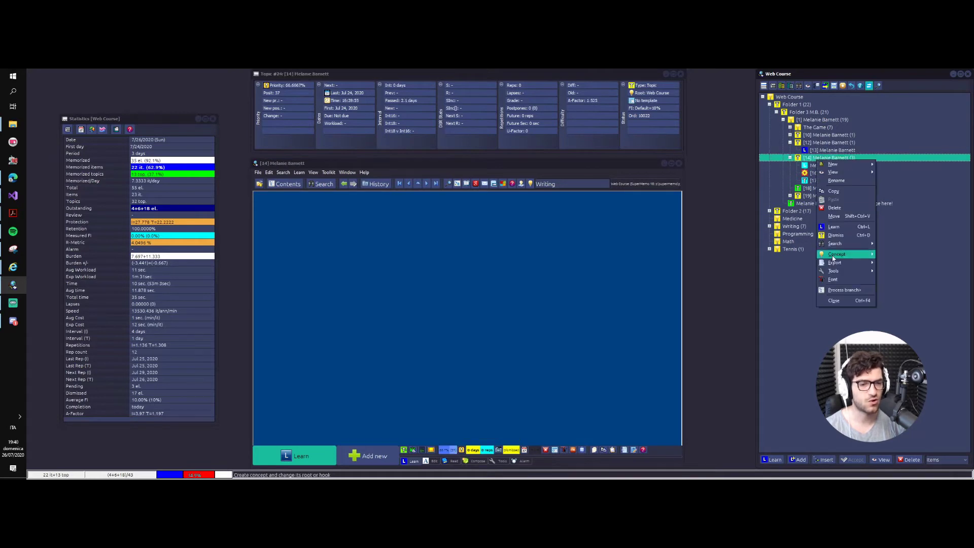
{"action": "left_click", "coordinate": [844, 291]}
{"action": "mouse_move", "coordinate": [862, 288]}
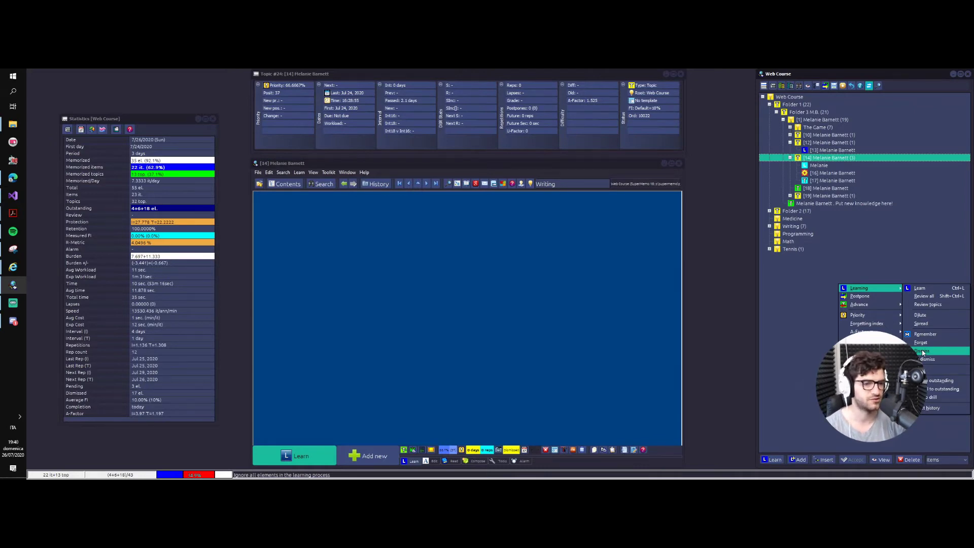
{"action": "left_click", "coordinate": [924, 334]}
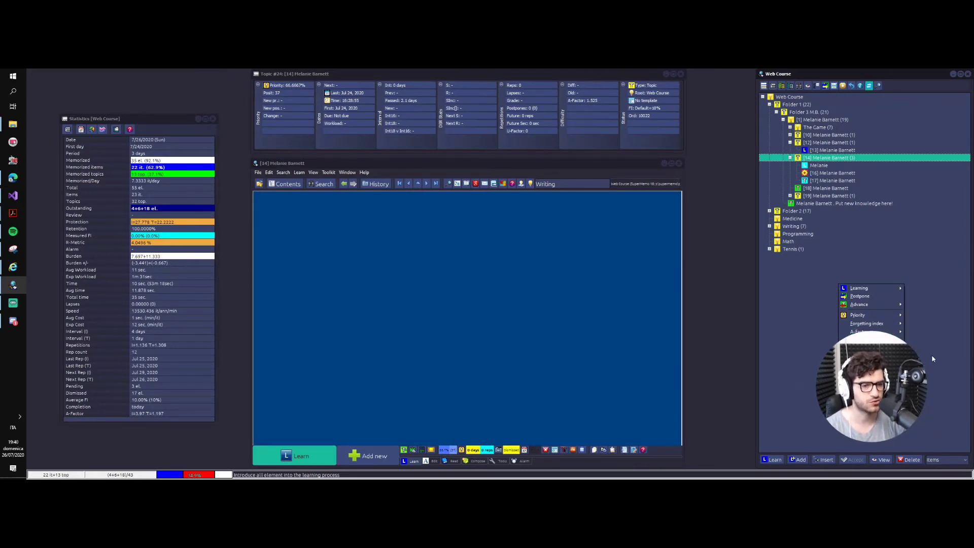
{"action": "mouse_move", "coordinate": [894, 288]}
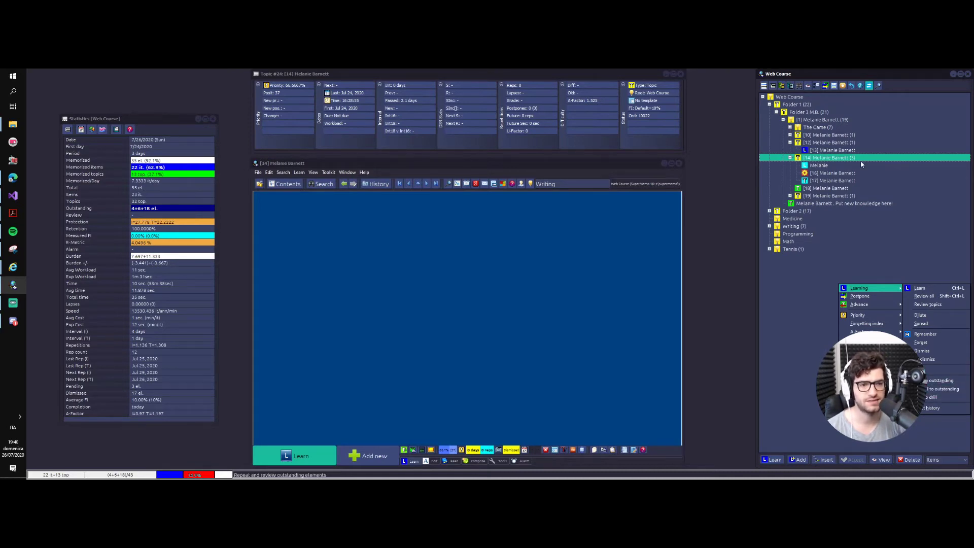
- Add the future-scheduled elements of branch [1] to the outstanding queue, entering 19 for every which element, and dismiss the report
{"action": "right_click", "coordinate": [808, 119]}
{"action": "mouse_move", "coordinate": [847, 216]}
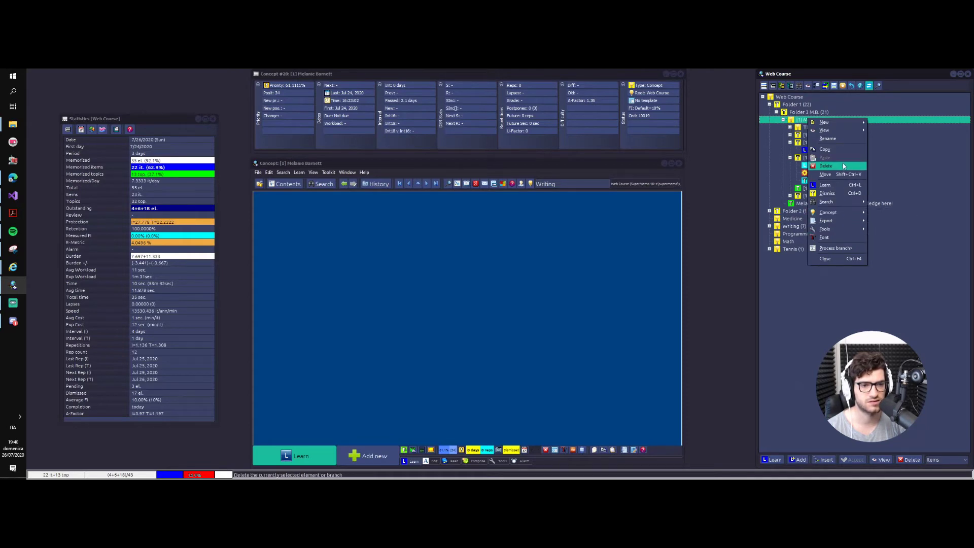
{"action": "left_click", "coordinate": [835, 248]}
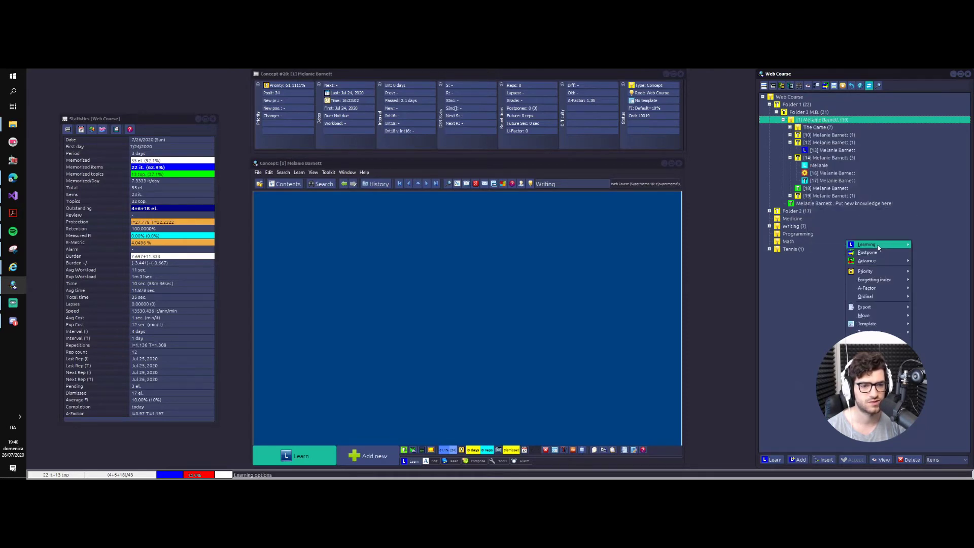
{"action": "mouse_move", "coordinate": [862, 245]}
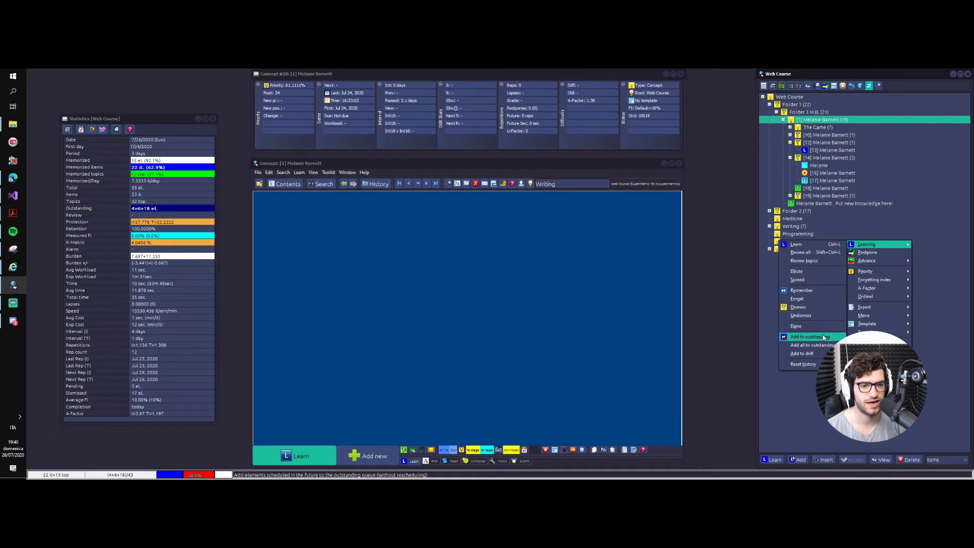
{"action": "left_click", "coordinate": [806, 337]}
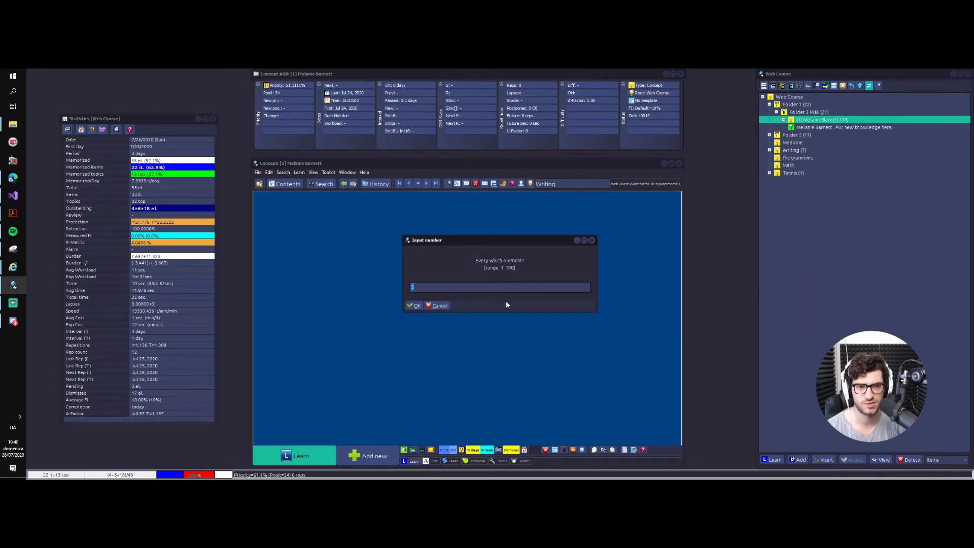
{"action": "type", "text": "19"}
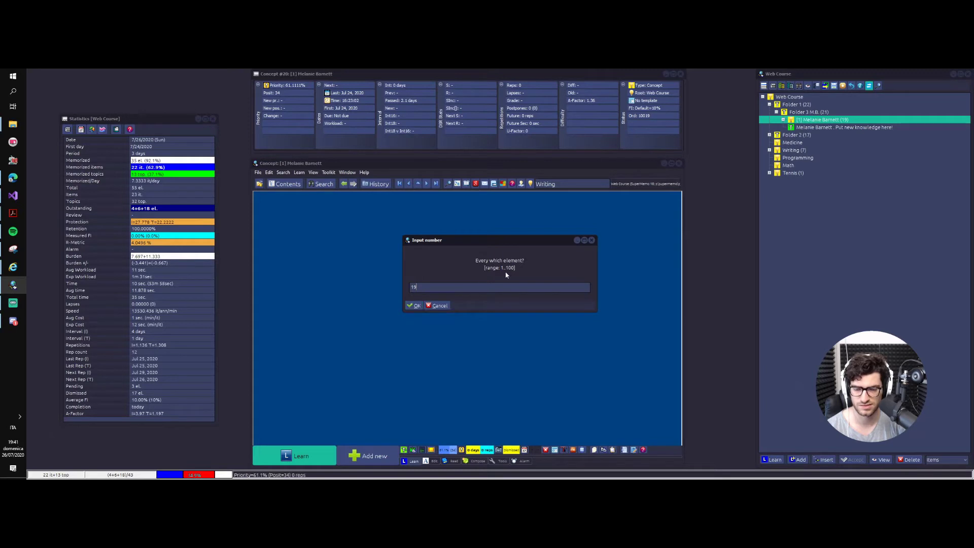
{"action": "left_click", "coordinate": [413, 306]}
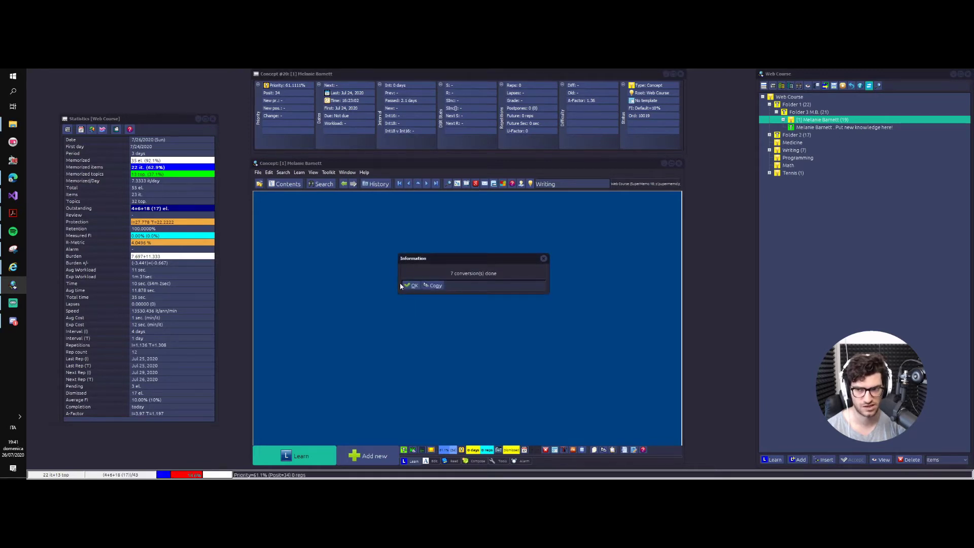
{"action": "left_click", "coordinate": [411, 285]}
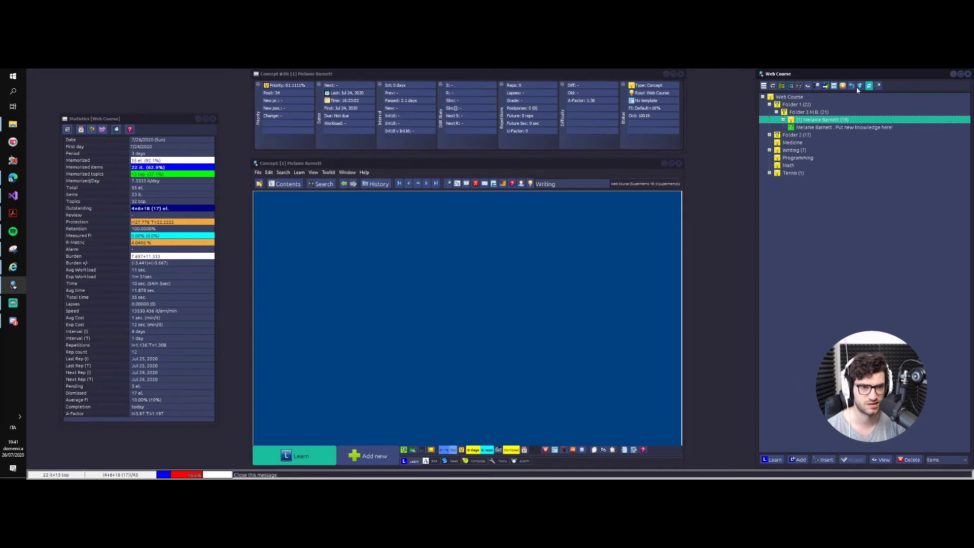
- Expand branches [1], [12] and [14] in the knowledge tree to inspect their elements
{"action": "left_click", "coordinate": [786, 120]}
{"action": "left_click", "coordinate": [789, 143]}
{"action": "left_click", "coordinate": [789, 158]}
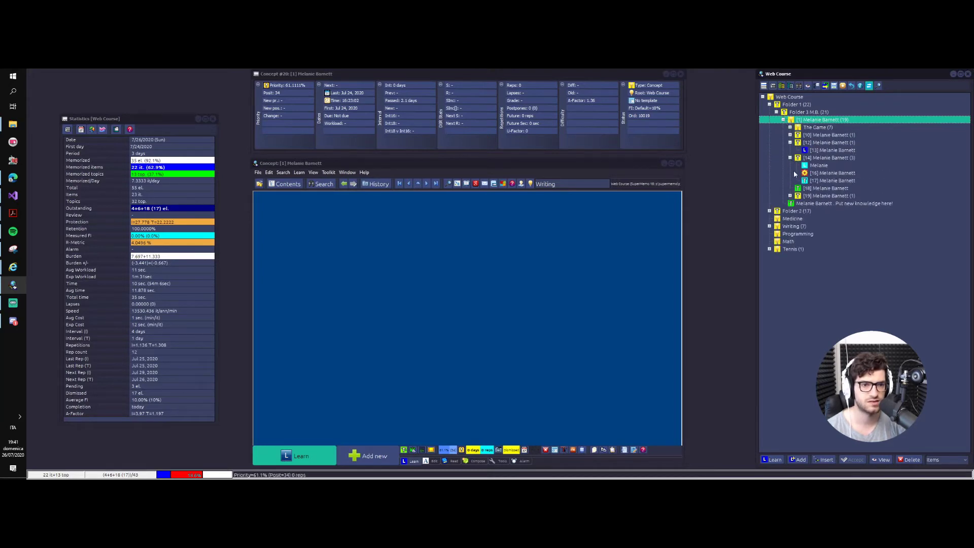
- Add the future-scheduled elements of branch [14] to the outstanding queue with the suggested every which element value, and expand the branch
{"action": "left_click", "coordinate": [817, 166]}
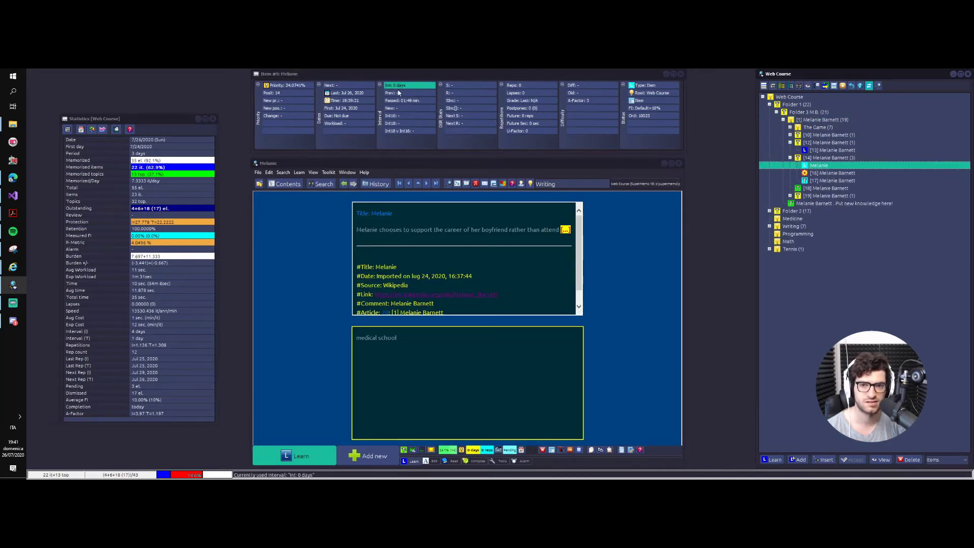
{"action": "right_click", "coordinate": [830, 157]}
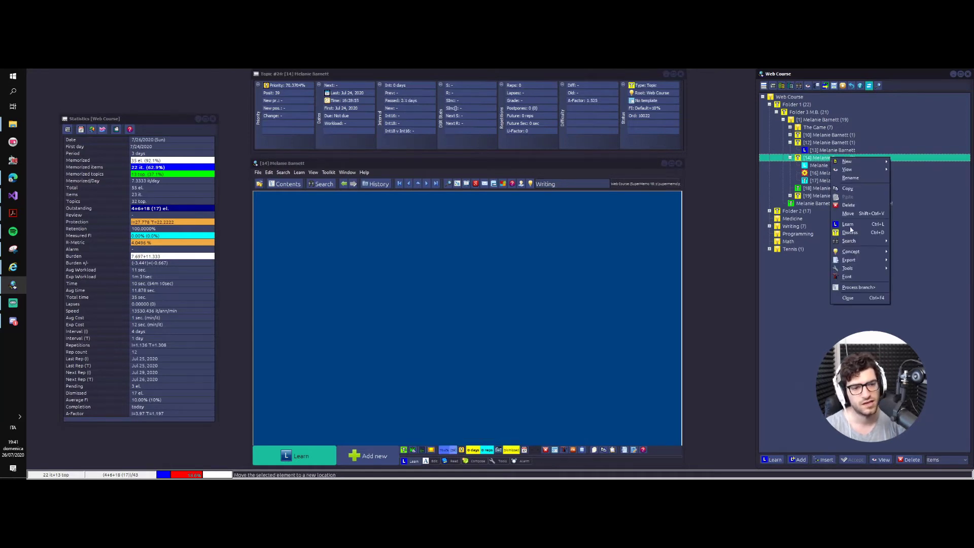
{"action": "left_click", "coordinate": [854, 290]}
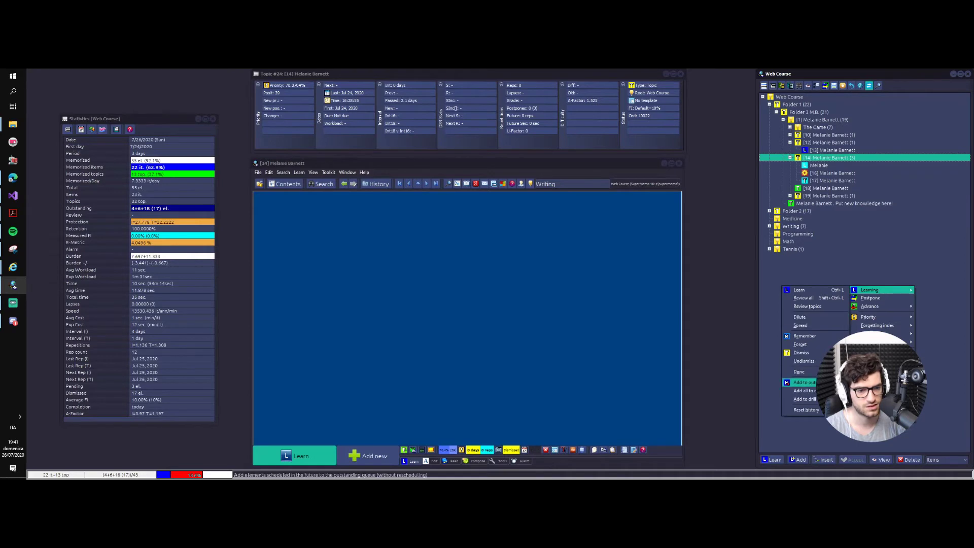
{"action": "left_click", "coordinate": [804, 390]}
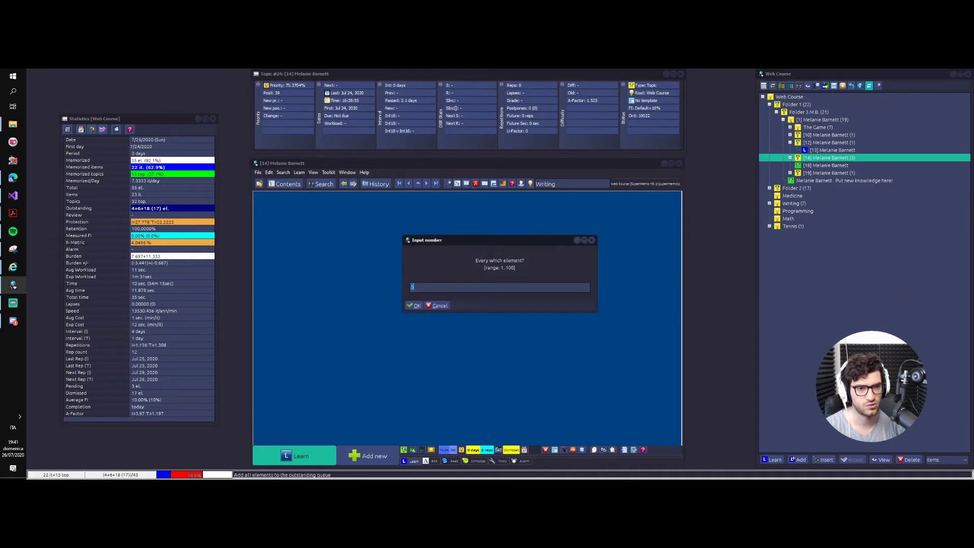
{"action": "left_click", "coordinate": [414, 305]}
{"action": "left_click", "coordinate": [410, 284]}
{"action": "left_click", "coordinate": [789, 158]}
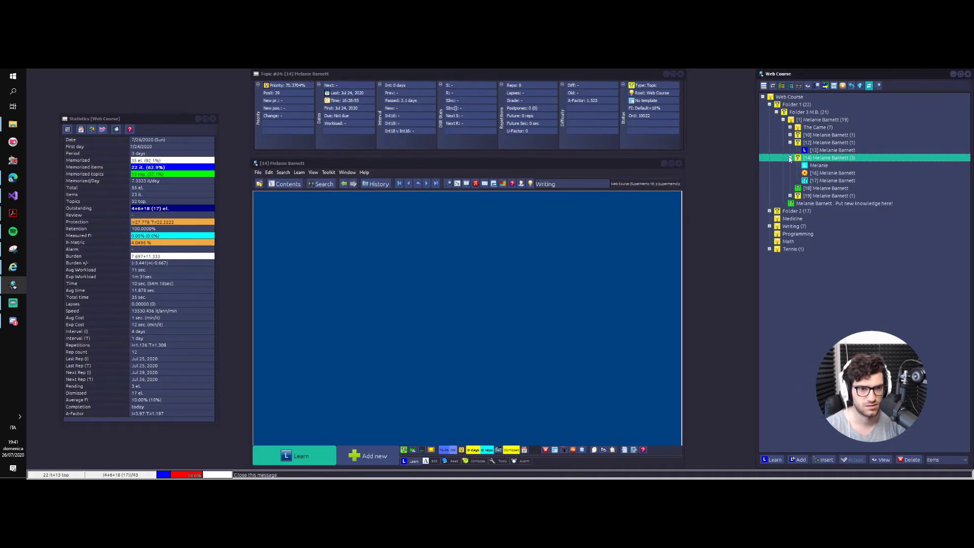
- Apply Remember to all of branch [14] to introduce its elements into the learning process, and dismiss the report
{"action": "right_click", "coordinate": [809, 159]}
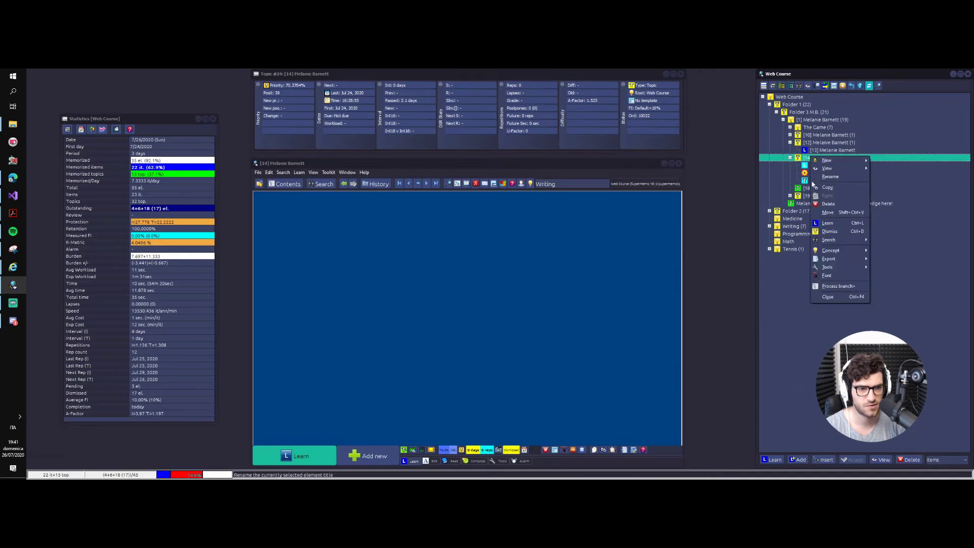
{"action": "left_click", "coordinate": [832, 285]}
{"action": "mouse_move", "coordinate": [844, 284]}
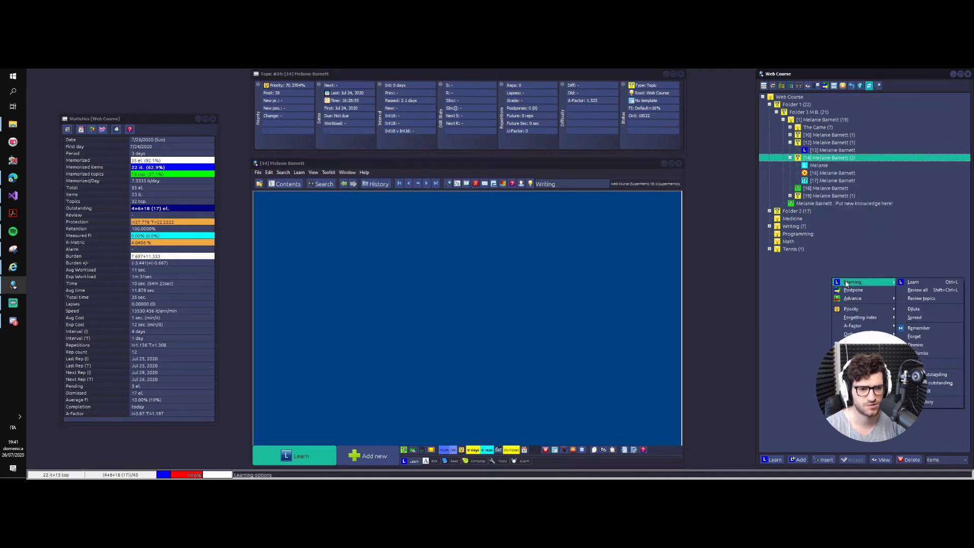
{"action": "left_click", "coordinate": [939, 349]}
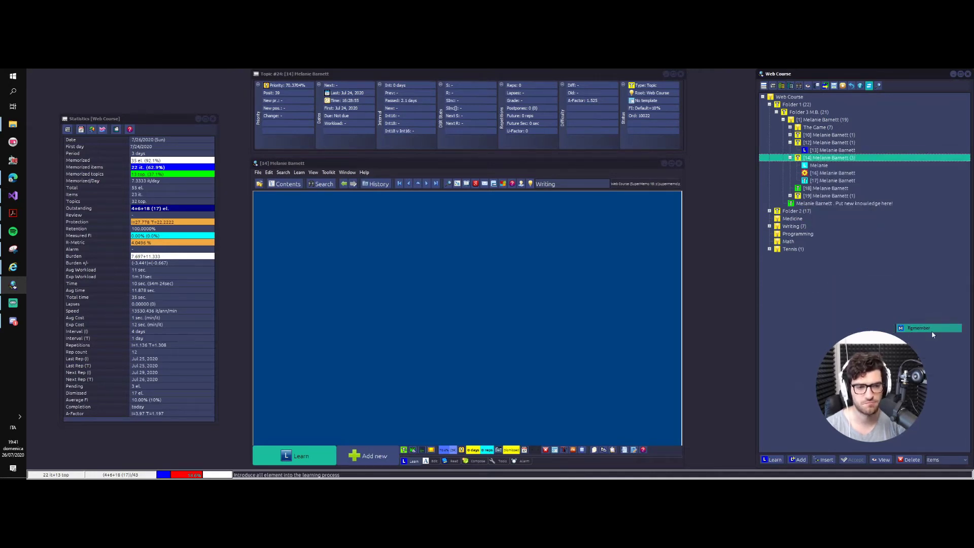
{"action": "left_click", "coordinate": [480, 278]}
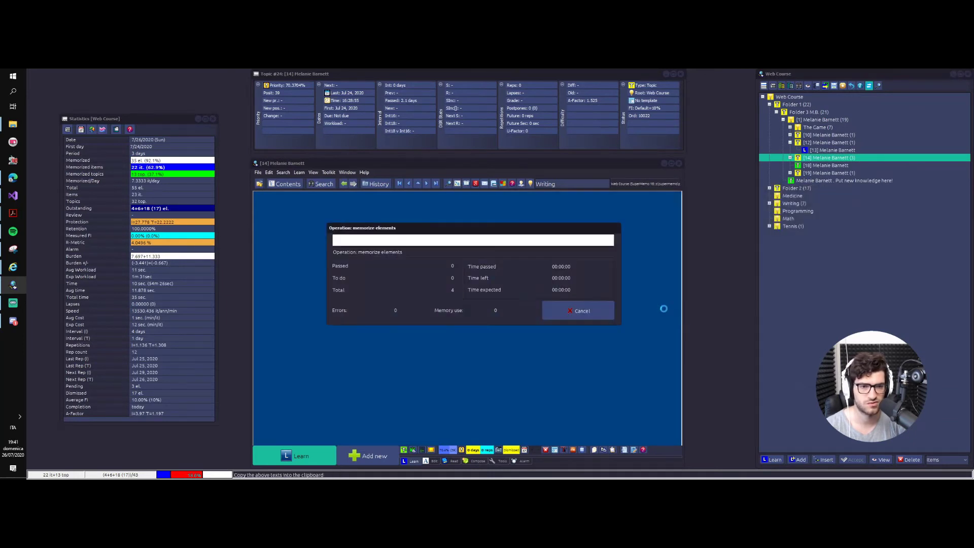
{"action": "left_click", "coordinate": [412, 286]}
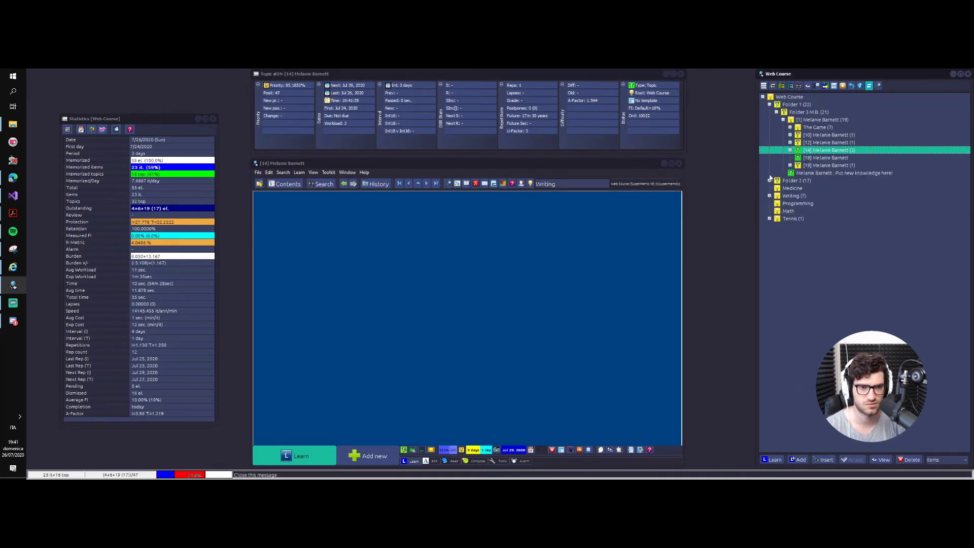
- Expand branch [14] and view its first item and parent topic to check their learning status
{"action": "left_click", "coordinate": [790, 151]}
{"action": "left_click", "coordinate": [816, 150]}
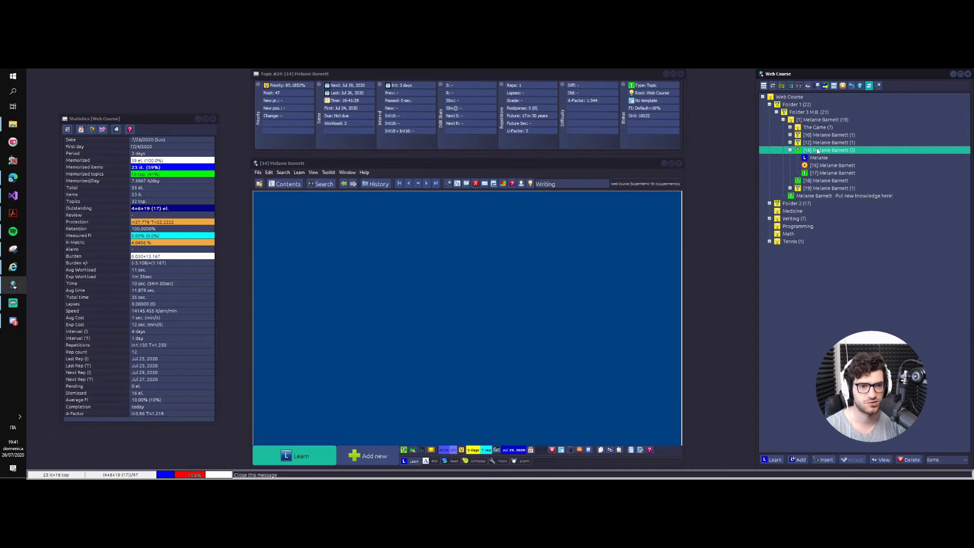
{"action": "left_click", "coordinate": [817, 157]}
{"action": "left_click", "coordinate": [816, 150]}
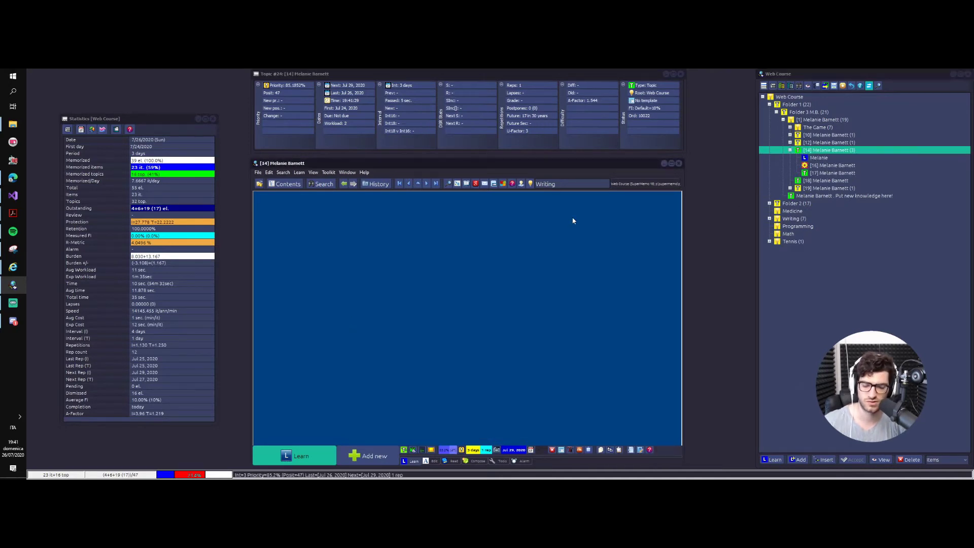
- Dismiss topic [14] from the learning process, view topic [17] beneath it, and reselect topic [14]
{"action": "key", "text": "ctrl+d"}
{"action": "key", "text": "Return"}
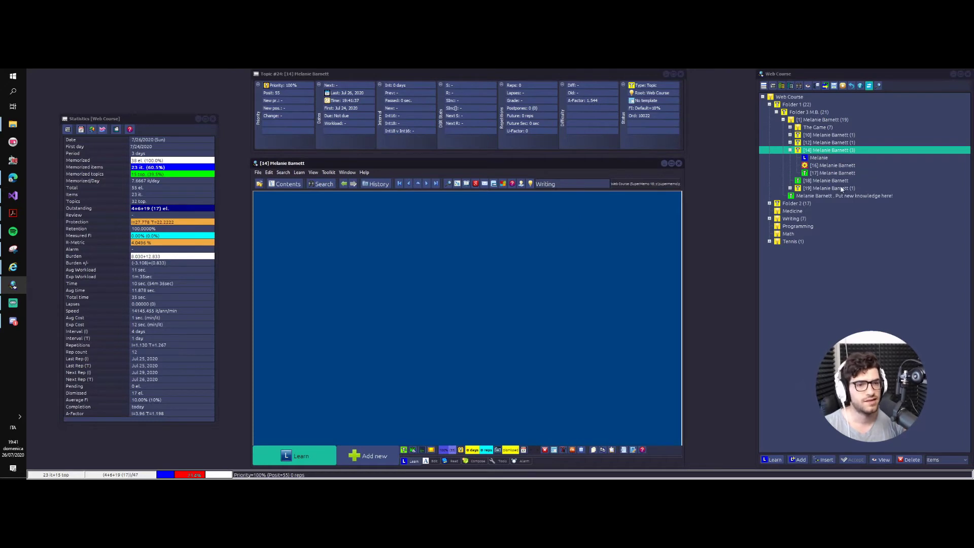
{"action": "left_click", "coordinate": [822, 173]}
{"action": "left_click", "coordinate": [813, 151]}
{"action": "right_click", "coordinate": [812, 153]}
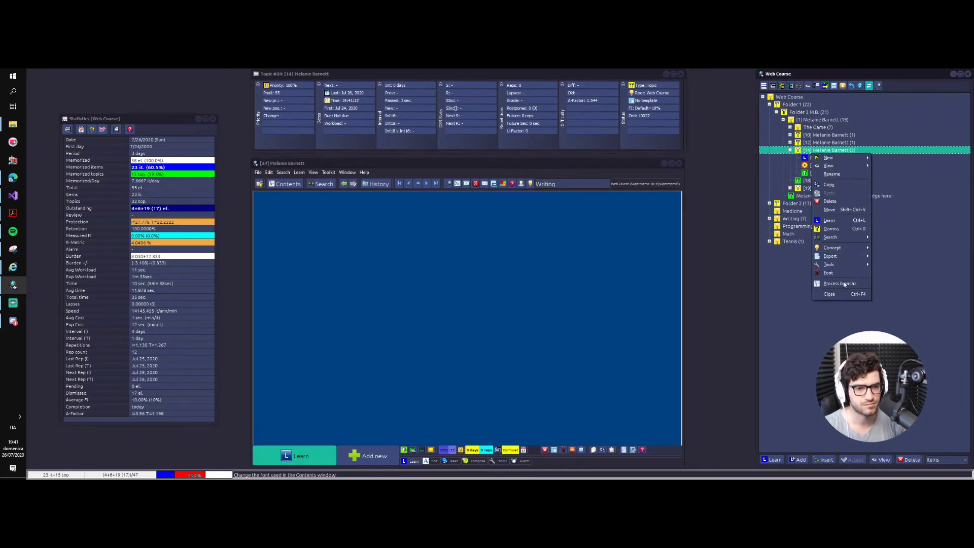
{"action": "left_click", "coordinate": [841, 283]}
{"action": "left_click", "coordinate": [868, 288]}
{"action": "key", "text": "Return"}
- Run Add to outstanding on branch [14] with the suggested every which element value, and dismiss the report
{"action": "right_click", "coordinate": [830, 150]}
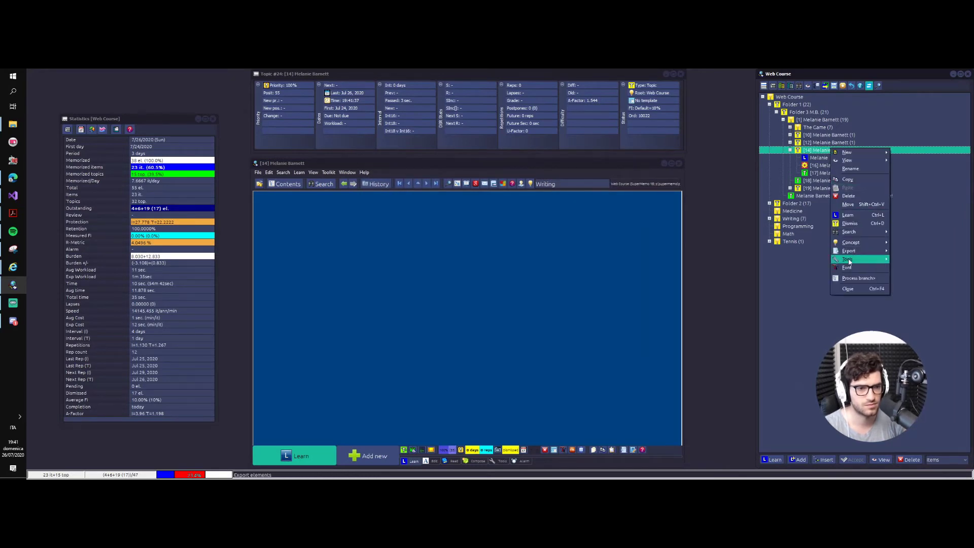
{"action": "left_click", "coordinate": [858, 278]}
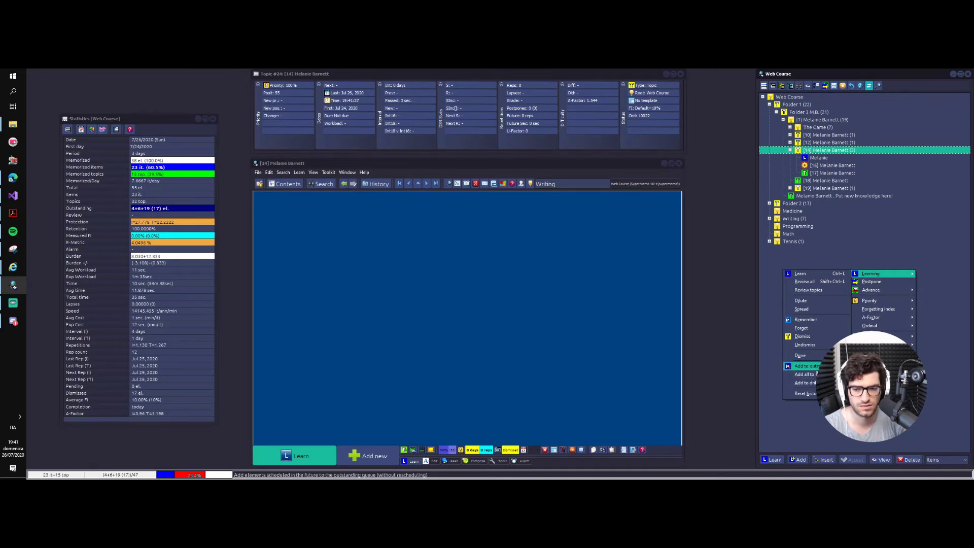
{"action": "left_click", "coordinate": [801, 366]}
{"action": "left_click", "coordinate": [415, 305]}
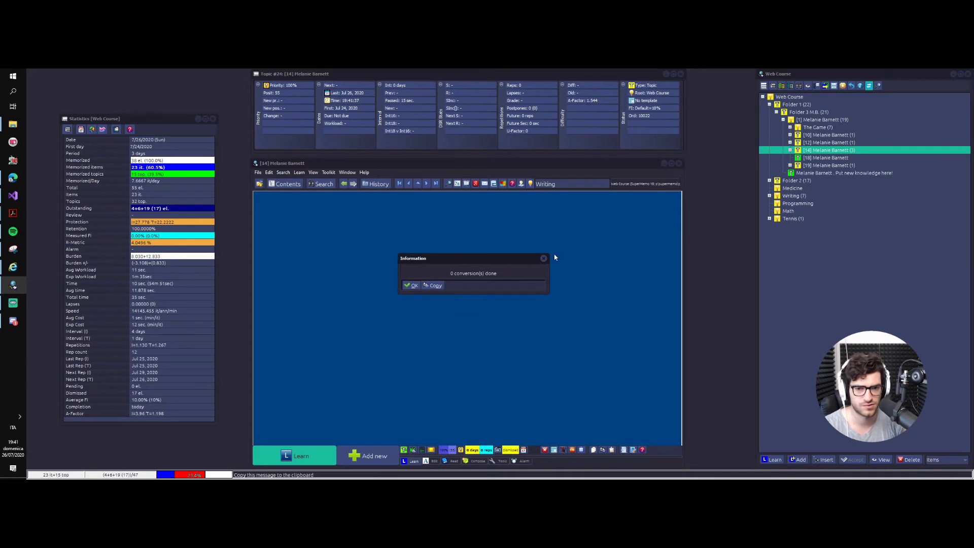
{"action": "left_click", "coordinate": [412, 285]}
- Run Add all to outstanding on branch [14], accept the suggested every which element value, and dismiss the report
{"action": "right_click", "coordinate": [801, 157]}
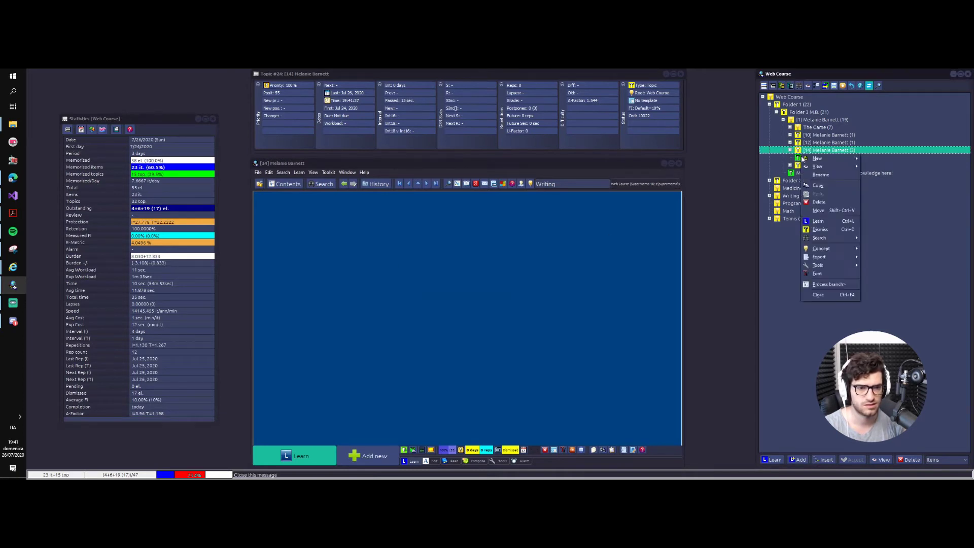
{"action": "left_click", "coordinate": [829, 284]}
{"action": "mouse_move", "coordinate": [852, 281]}
{"action": "left_click", "coordinate": [936, 382]}
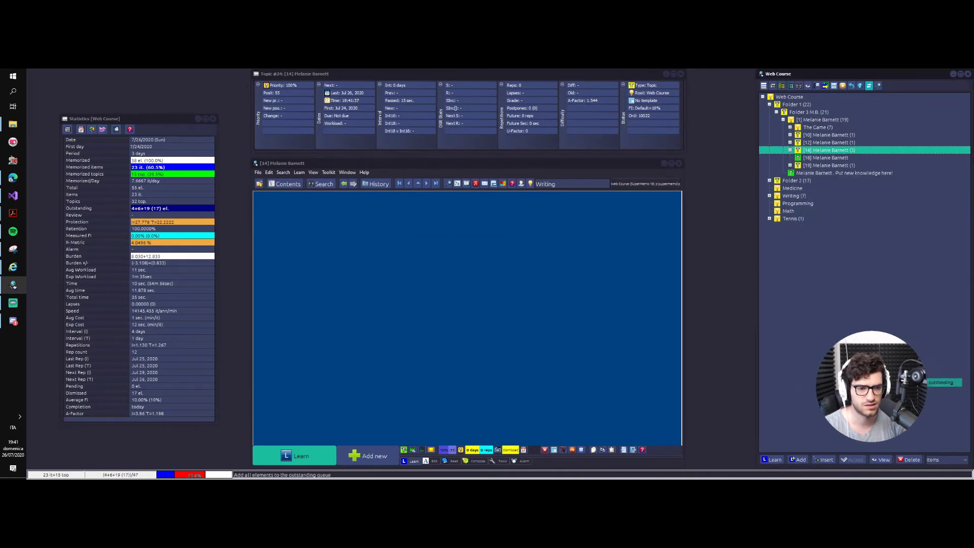
{"action": "left_click", "coordinate": [419, 302]}
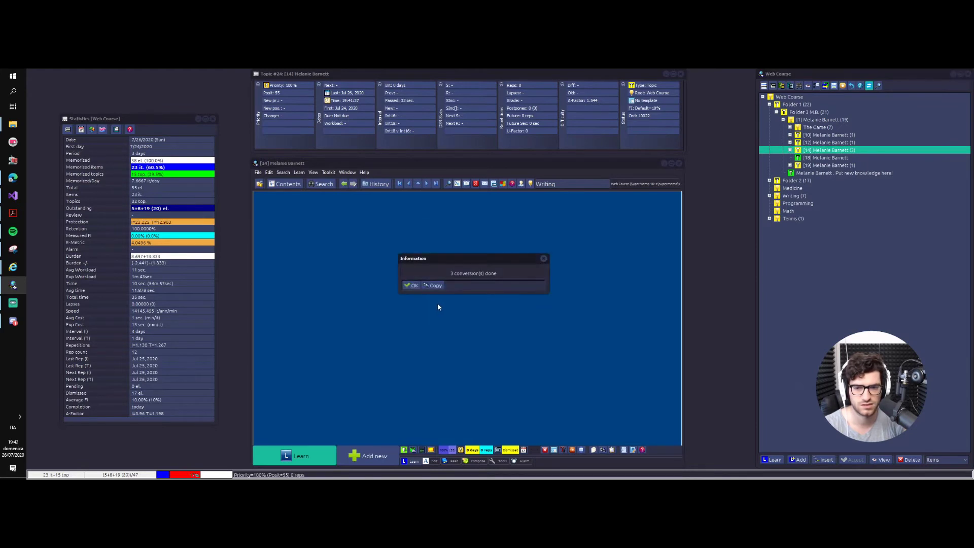
{"action": "left_click", "coordinate": [412, 285]}
- Switch to the browser's SuperMemopedia page and read when Add all to outstanding works and how it affects the spacing effect
{"action": "key", "text": "alt+Tab"}
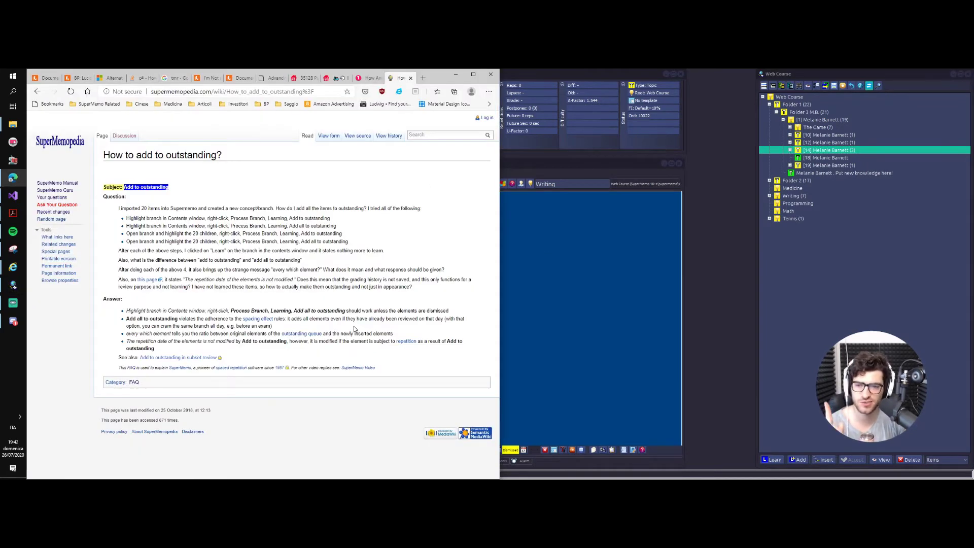
{"action": "left_click_drag", "start_coordinate": [354, 326], "coordinate": [144, 302]}
{"action": "left_click", "coordinate": [137, 302]}
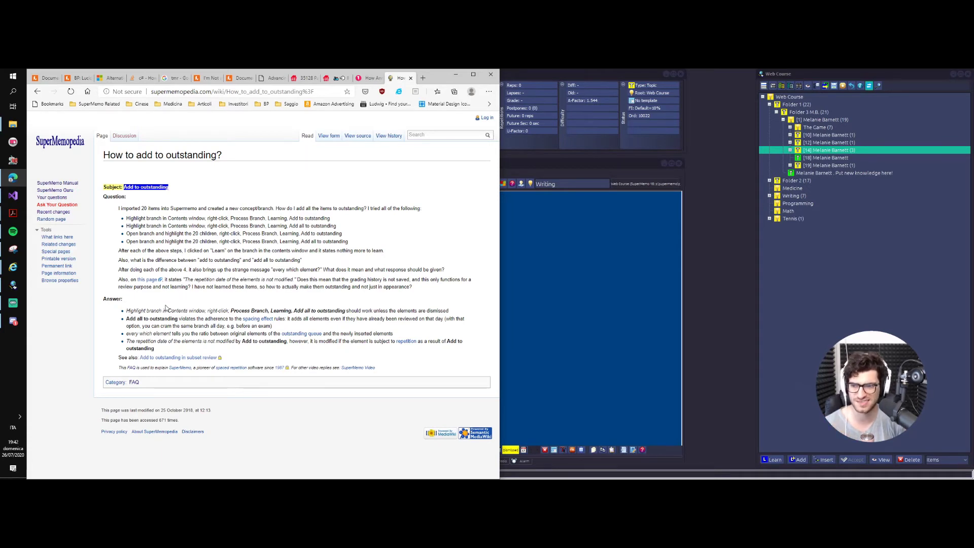
{"action": "left_click_drag", "start_coordinate": [142, 310], "coordinate": [273, 319]}
{"action": "left_click_drag", "start_coordinate": [126, 311], "coordinate": [438, 310]}
{"action": "left_click", "coordinate": [330, 315]}
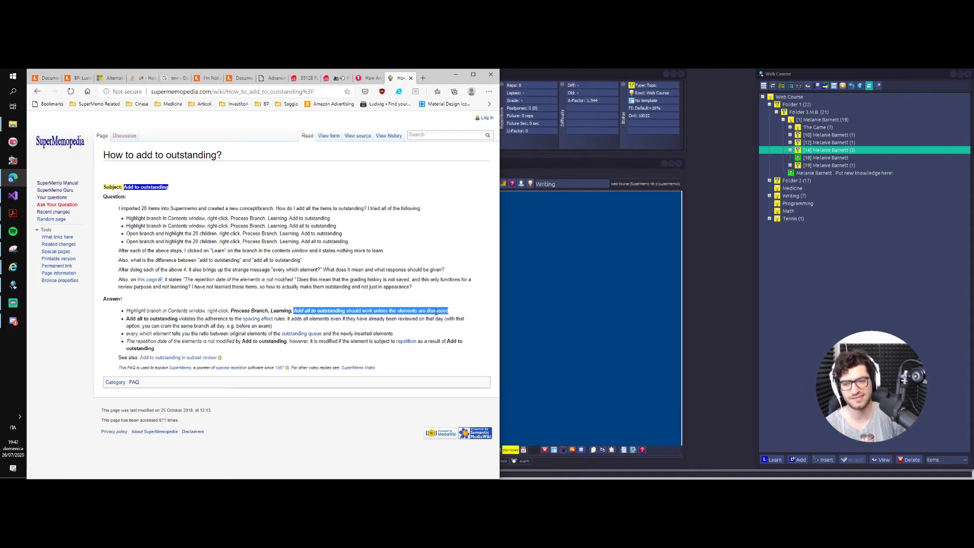
{"action": "left_click_drag", "start_coordinate": [127, 319], "coordinate": [285, 319]}
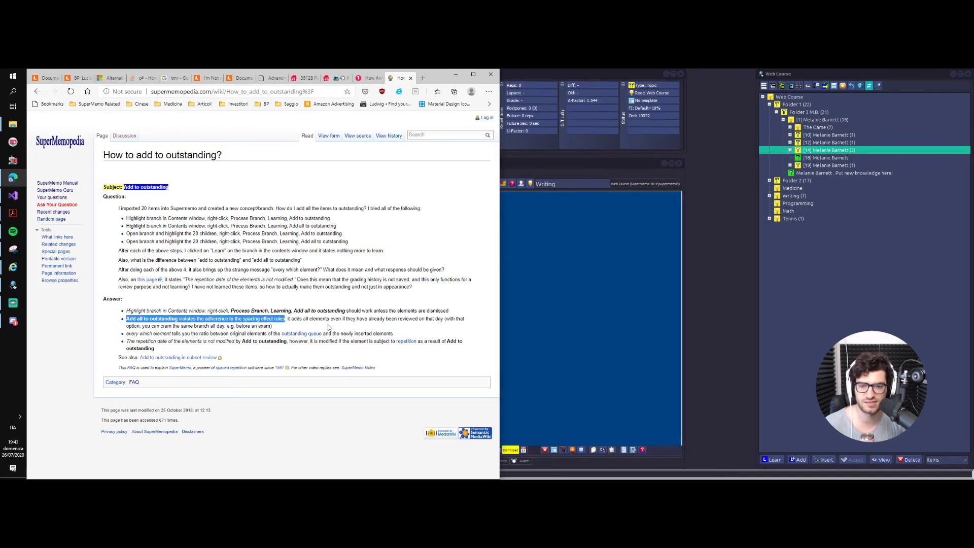
- Read how Add to outstanding affects repetition dates, and open the linked video on Add to outstanding in subset review
{"action": "left_click", "coordinate": [205, 344]}
{"action": "left_click_drag", "start_coordinate": [205, 344], "coordinate": [389, 347]}
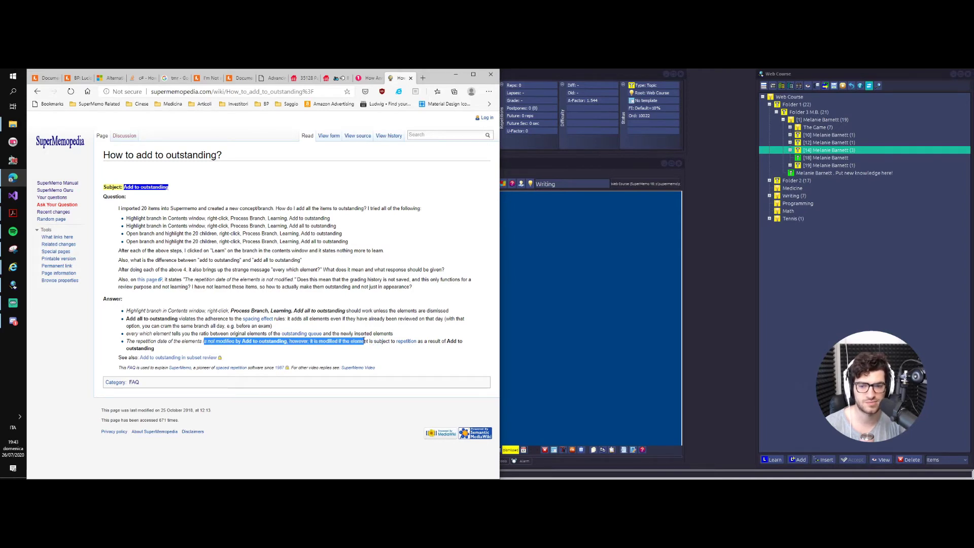
{"action": "left_click_drag", "start_coordinate": [393, 344], "coordinate": [232, 370]}
{"action": "left_click", "coordinate": [211, 351]}
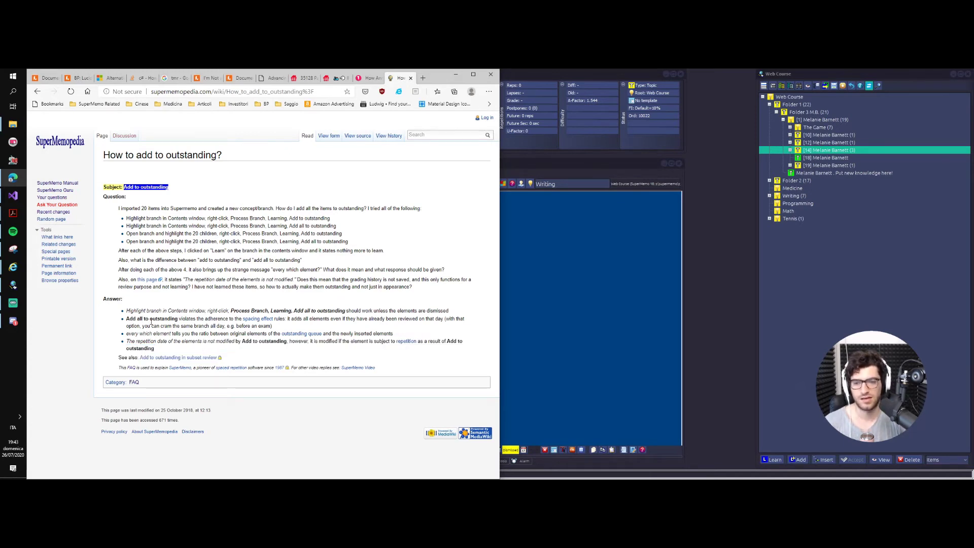
{"action": "left_click", "coordinate": [195, 357]}
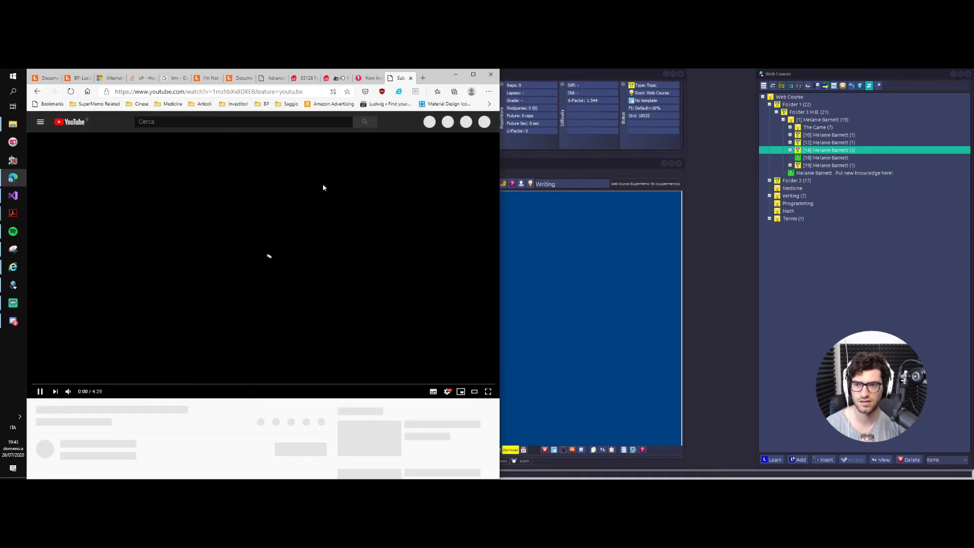
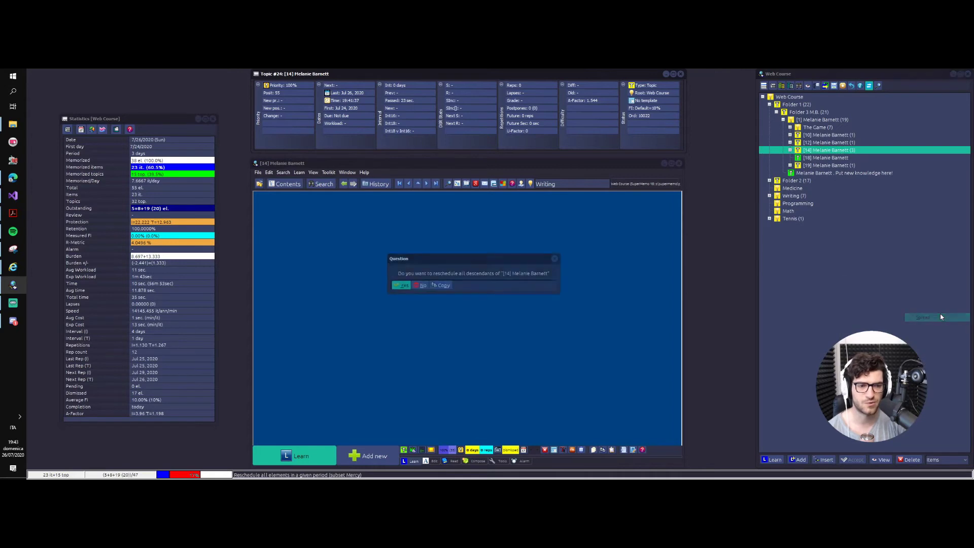
- Open the Mercy rescheduling settings for the descendants of branch [14], and close them without rescheduling
{"action": "left_click", "coordinate": [401, 286]}
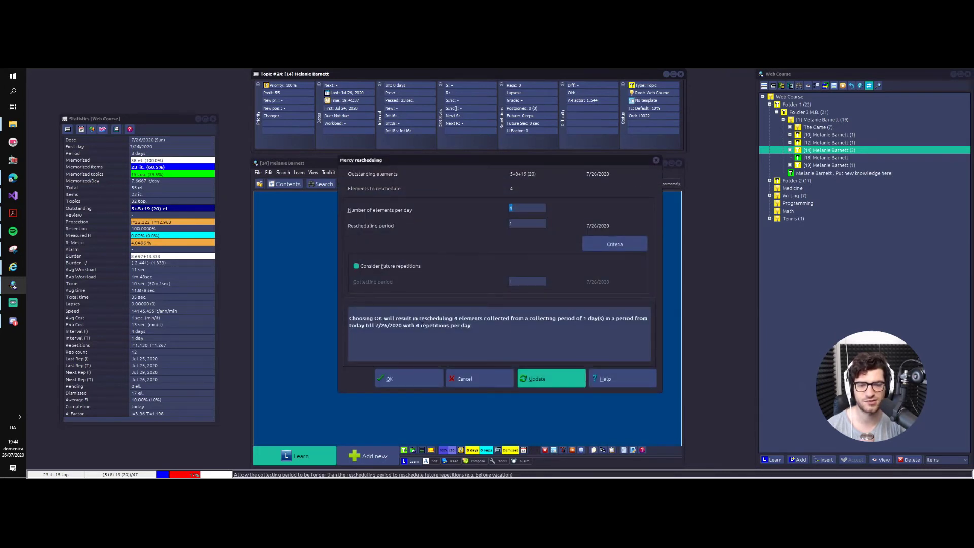
{"action": "left_click", "coordinate": [656, 160]}
- Run a random test on branch [14], go through all its repetitions, and dismiss the closing question
{"action": "right_click", "coordinate": [833, 152]}
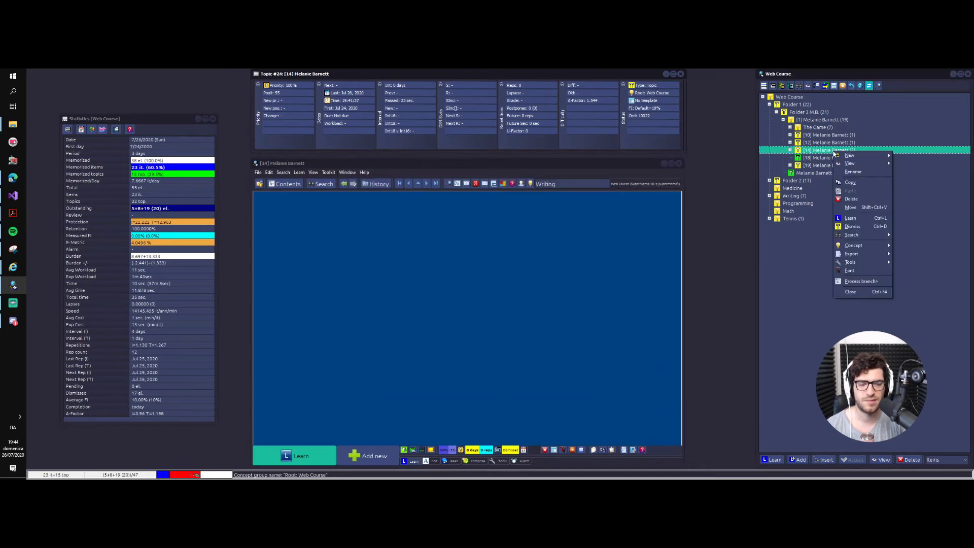
{"action": "mouse_move", "coordinate": [887, 264]}
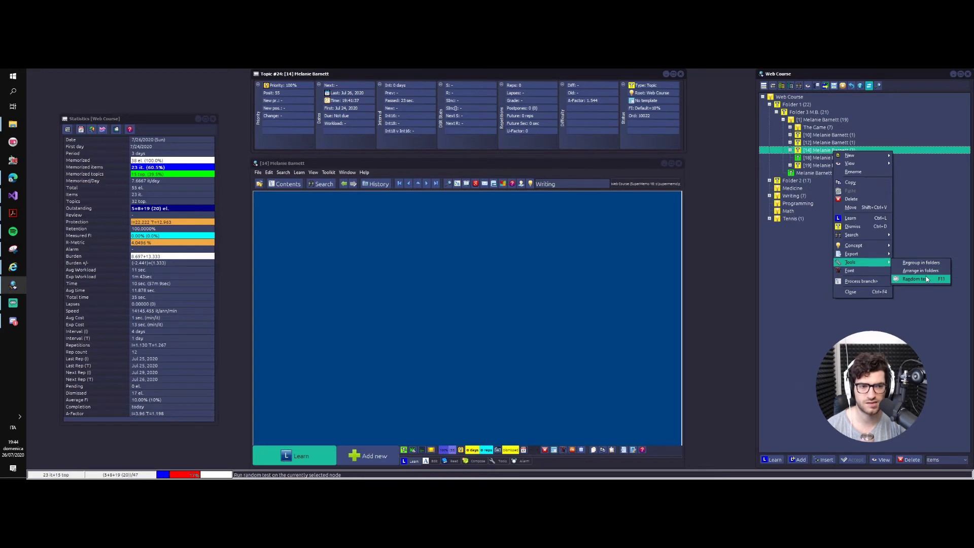
{"action": "left_click", "coordinate": [915, 278]}
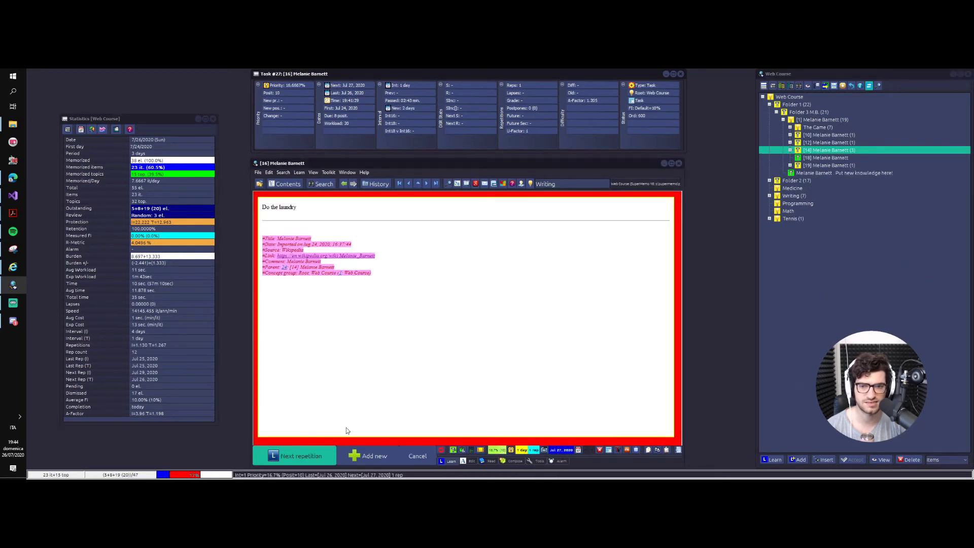
{"action": "left_click", "coordinate": [289, 455]}
{"action": "left_click", "coordinate": [289, 455]}
{"action": "left_click", "coordinate": [286, 459]}
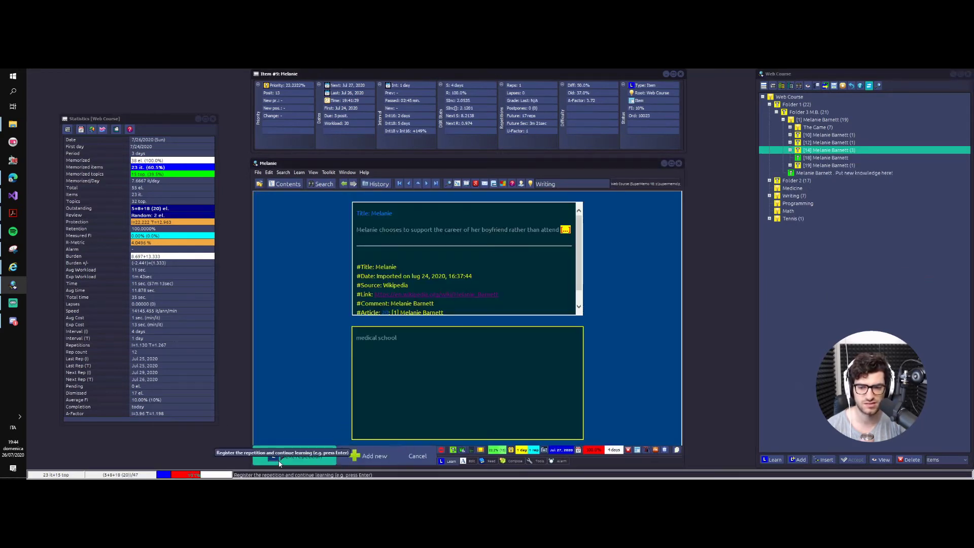
{"action": "left_click", "coordinate": [280, 457]}
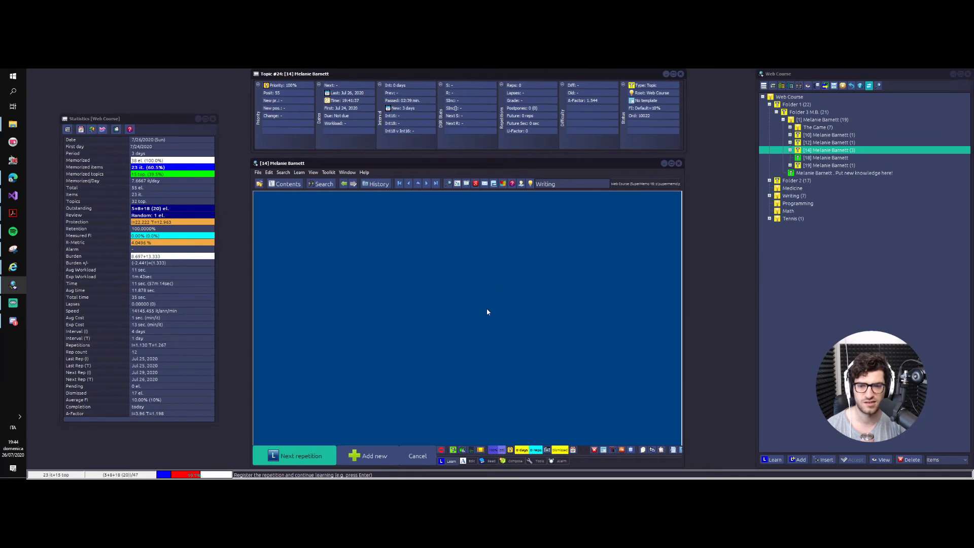
{"action": "left_click", "coordinate": [301, 453]}
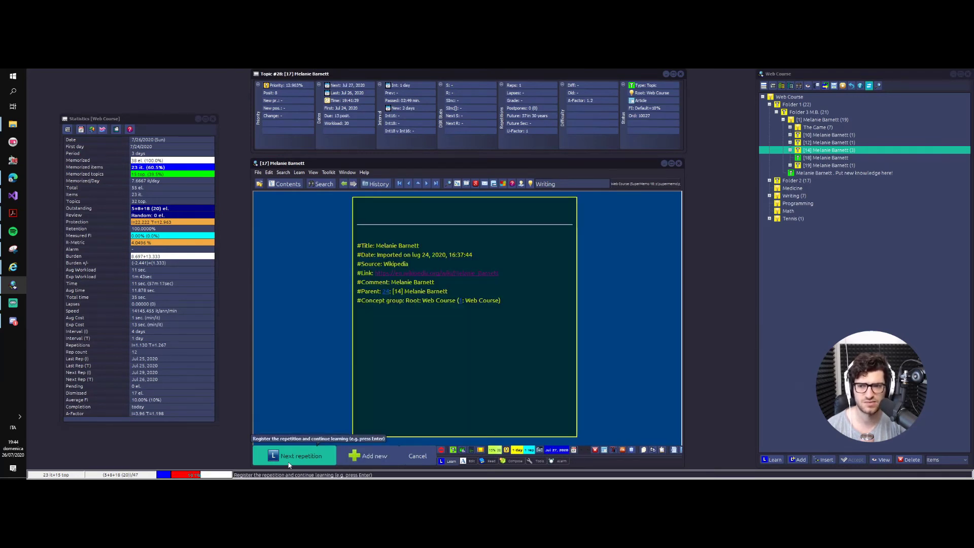
{"action": "left_click", "coordinate": [287, 457]}
{"action": "left_click", "coordinate": [423, 282]}
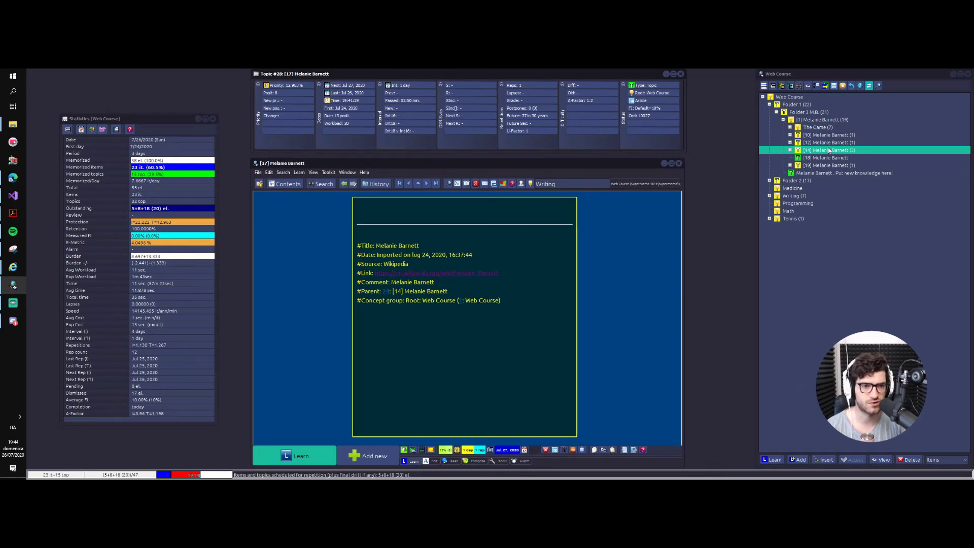
- Examine the branch processing options for [14], including forgetting index, A-Factor and template operations
{"action": "right_click", "coordinate": [812, 153]}
{"action": "mouse_move", "coordinate": [842, 263]}
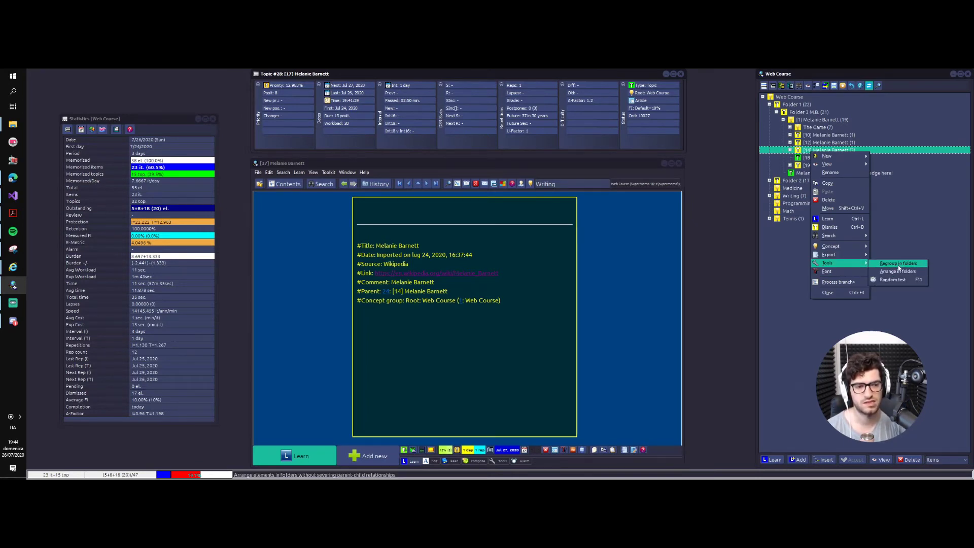
{"action": "left_click", "coordinate": [844, 282]}
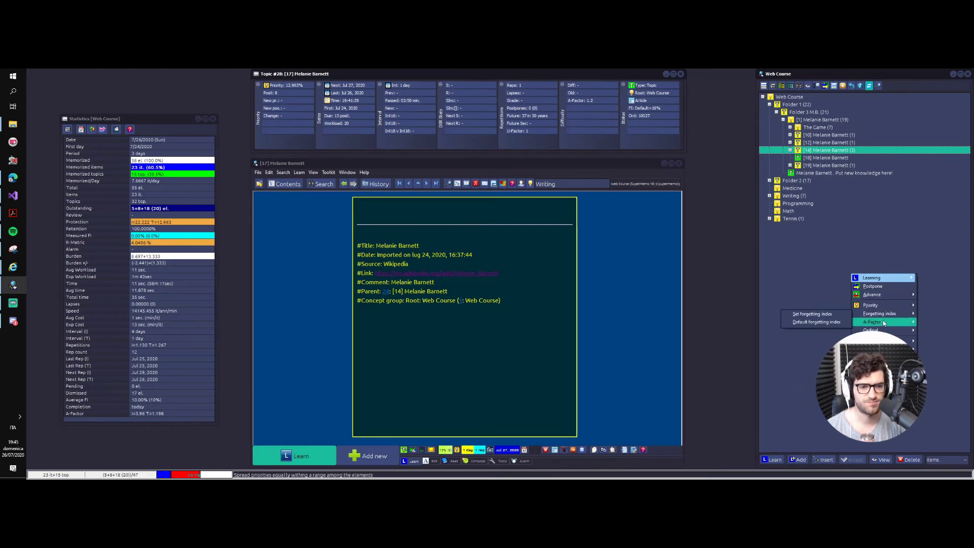
{"action": "mouse_move", "coordinate": [876, 314]}
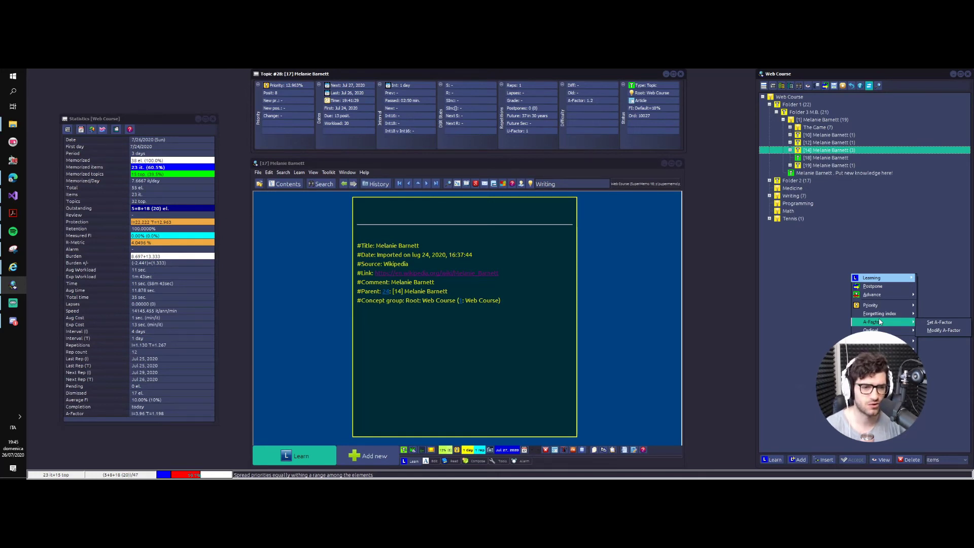
{"action": "mouse_move", "coordinate": [896, 333]}
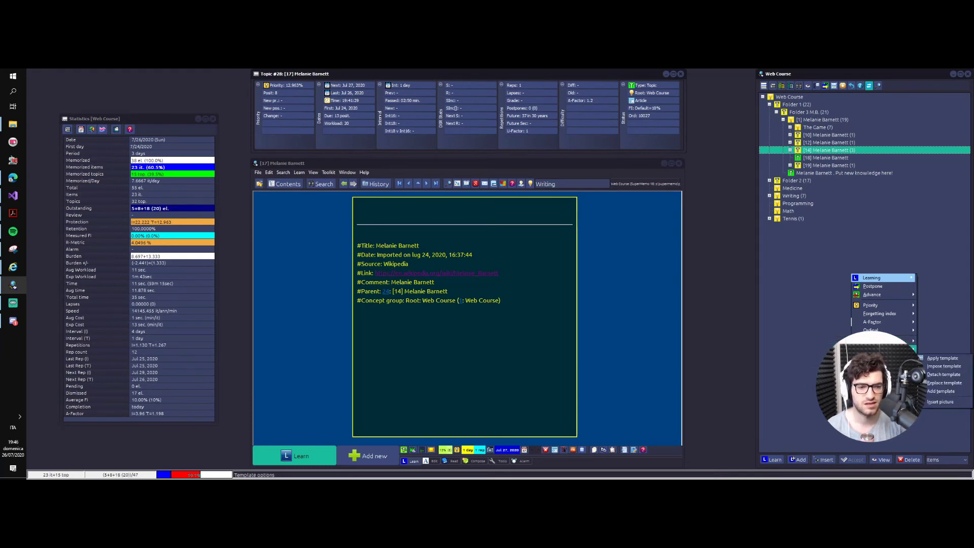
{"action": "left_click", "coordinate": [790, 150]}
{"action": "left_click", "coordinate": [789, 150]}
{"action": "right_click", "coordinate": [799, 152]}
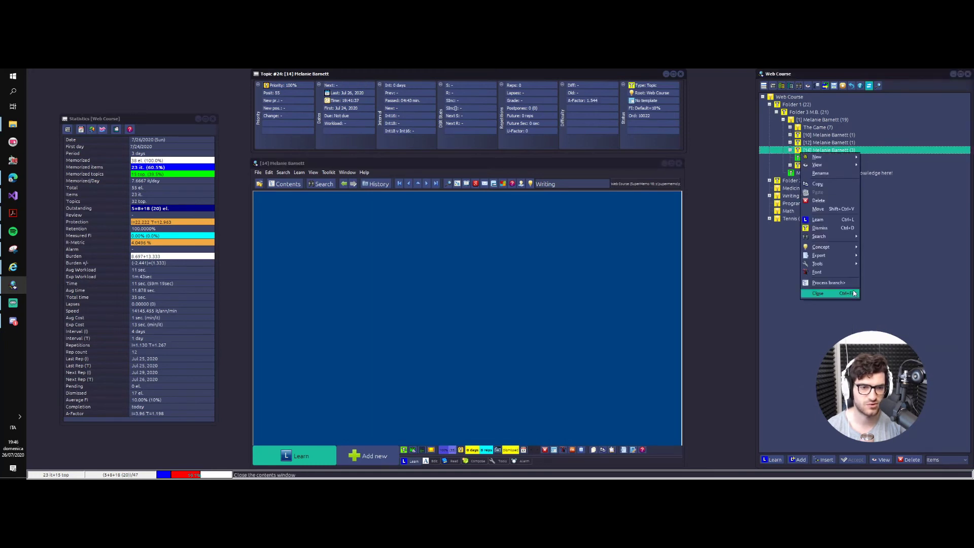
{"action": "left_click", "coordinate": [800, 352]}
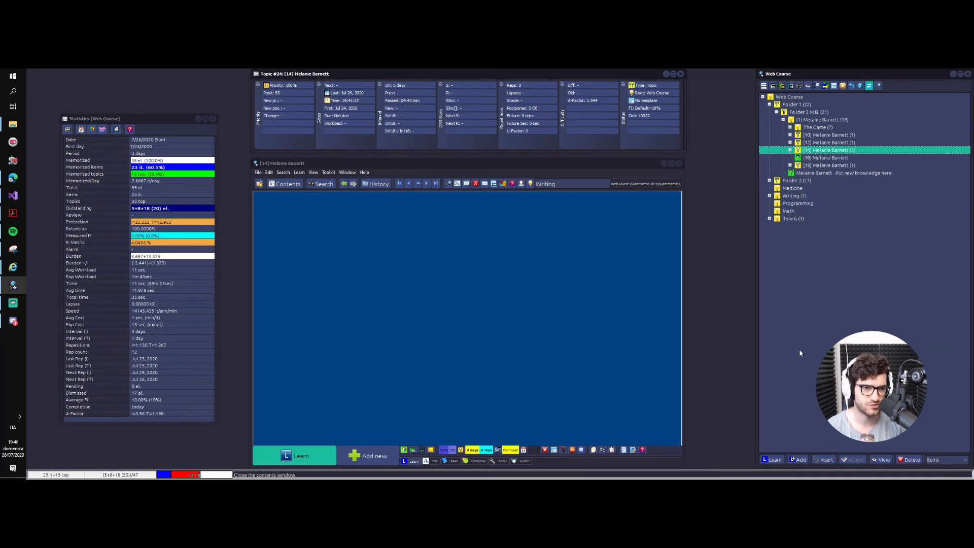
- Move branch [14] below [19] in the contents tree, and bring up its template operations
{"action": "left_click_drag", "start_coordinate": [826, 151], "coordinate": [805, 163]}
{"action": "right_click", "coordinate": [805, 163]}
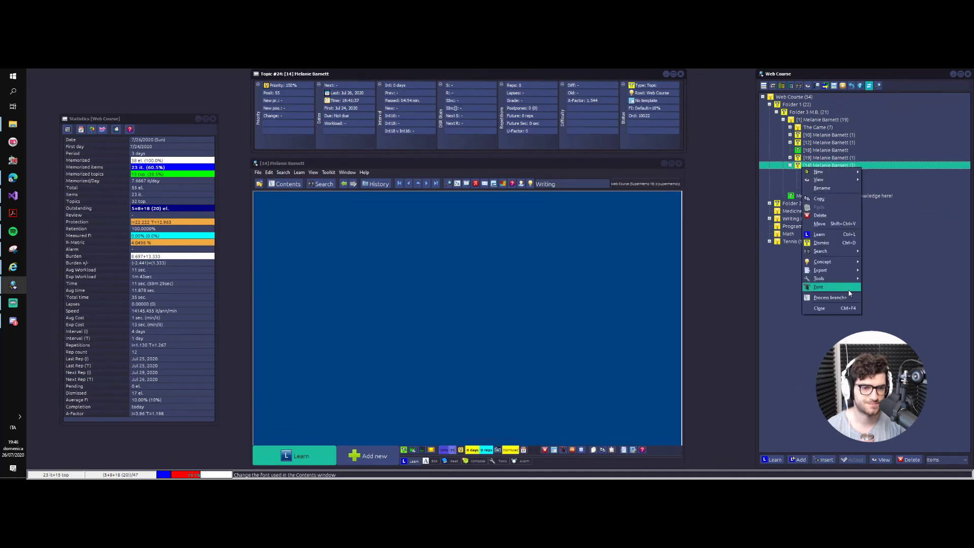
{"action": "mouse_move", "coordinate": [842, 297]}
{"action": "mouse_move", "coordinate": [869, 374]}
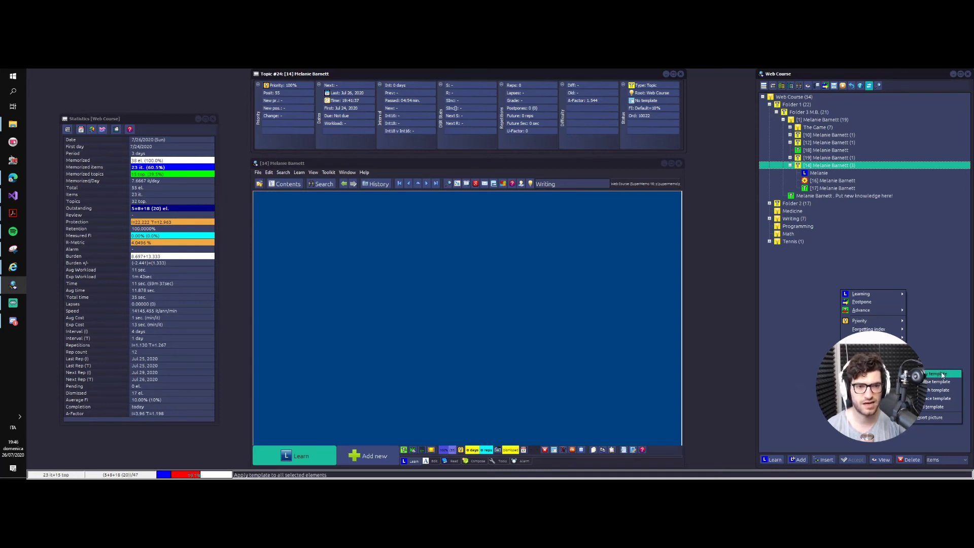
- View elements [17], [16] and the cloze item under branch [14] one by one
{"action": "left_click", "coordinate": [835, 187]}
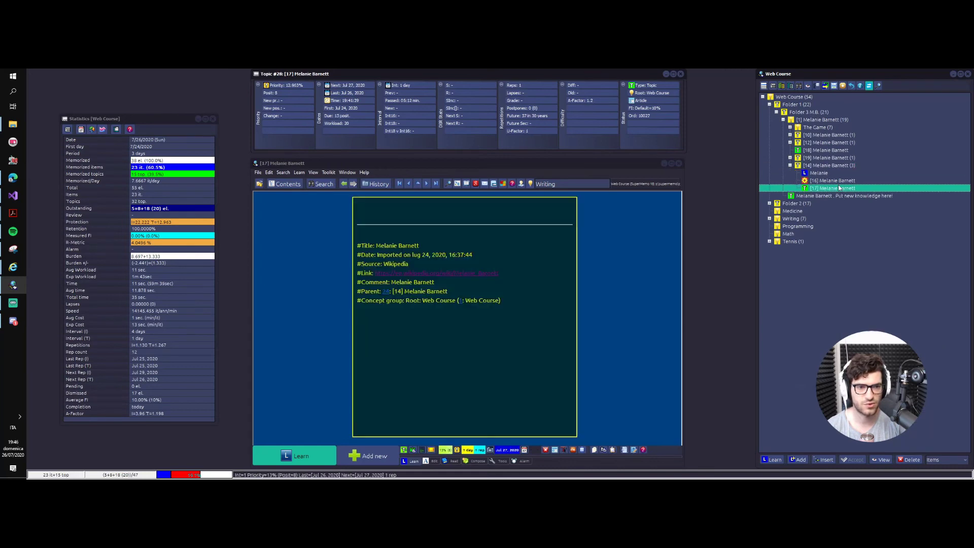
{"action": "left_click", "coordinate": [835, 181]}
{"action": "left_click", "coordinate": [819, 174]}
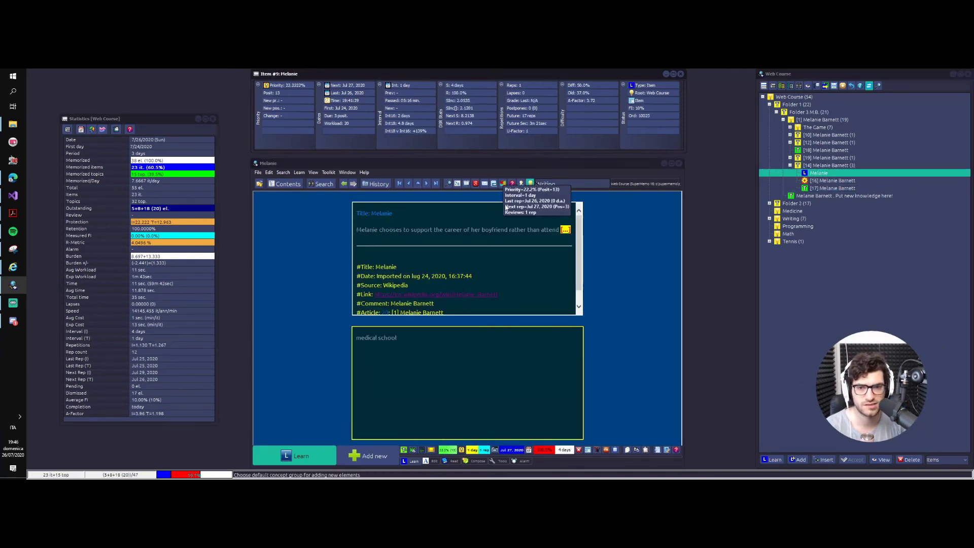
- Set Math as the default concept group for new elements
{"action": "left_click", "coordinate": [542, 183]}
{"action": "scroll", "coordinate": [193, 173], "scroll_direction": "up", "scroll_amount": 3}
{"action": "left_click", "coordinate": [186, 135]}
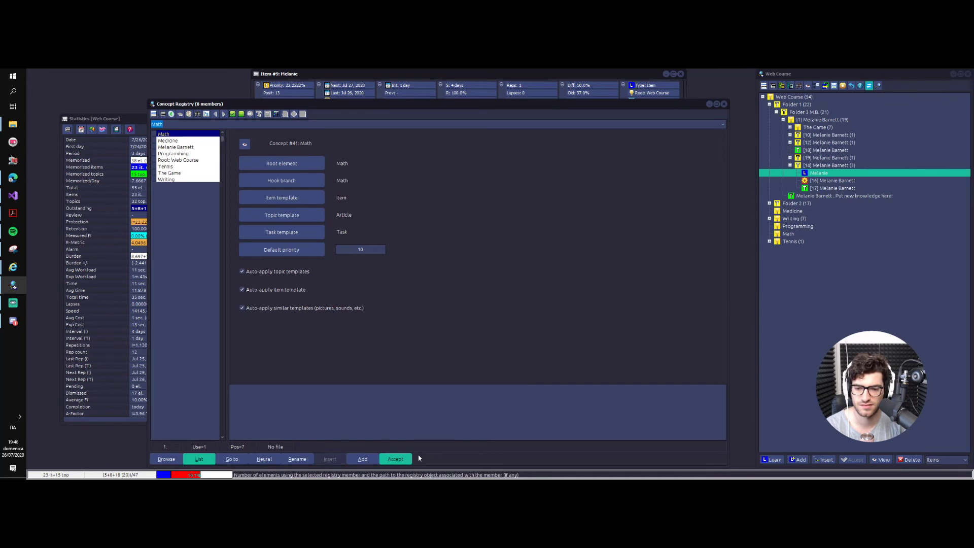
{"action": "left_click", "coordinate": [407, 458]}
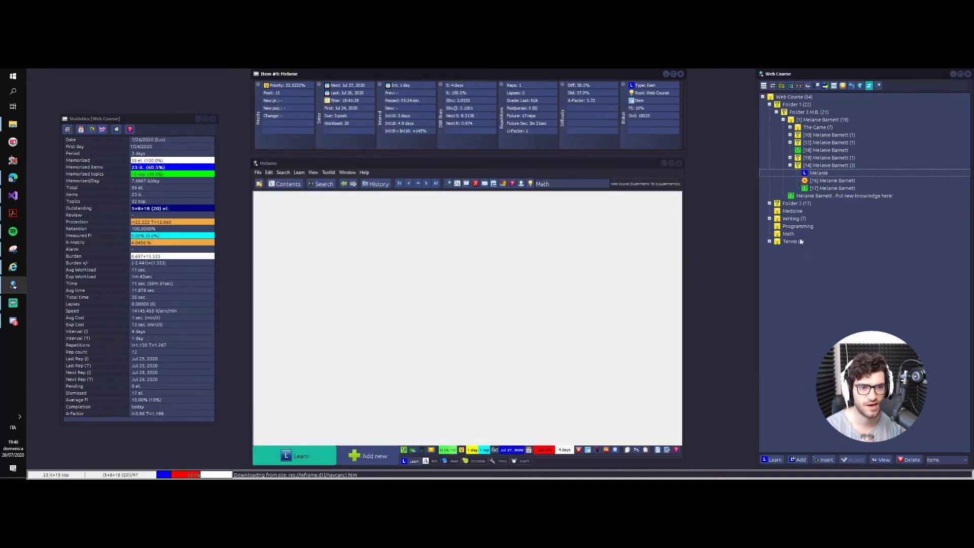
- Add seven blank items under the Math concept, and open the first one
{"action": "key", "text": "alt+a"}
{"action": "key", "text": "alt+a"}
{"action": "key", "text": "alt+a"}
{"action": "key", "text": "alt+a"}
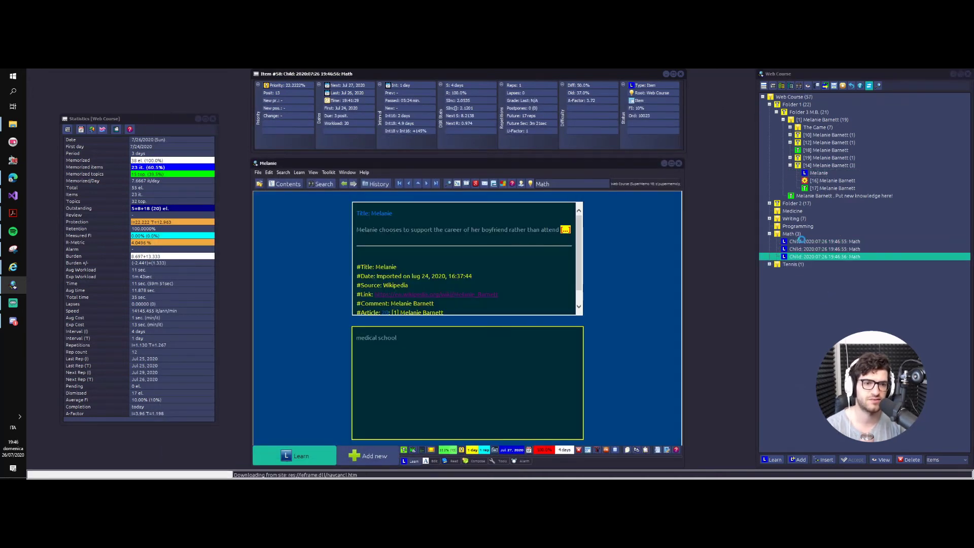
{"action": "key", "text": "Insert"}
{"action": "key", "text": "Insert"}
{"action": "key", "text": "Insert"}
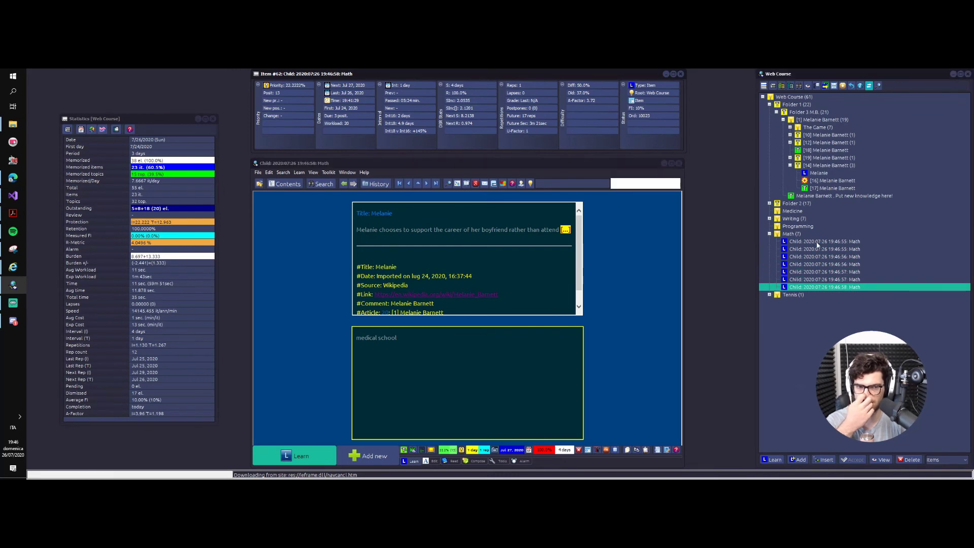
{"action": "left_click", "coordinate": [818, 241]}
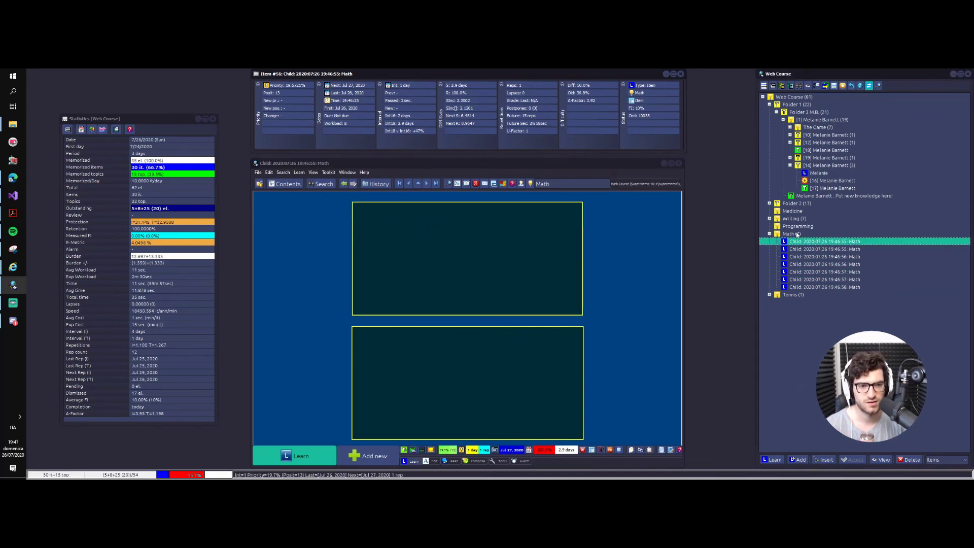
{"action": "right_click", "coordinate": [796, 234]}
{"action": "left_click", "coordinate": [814, 362]}
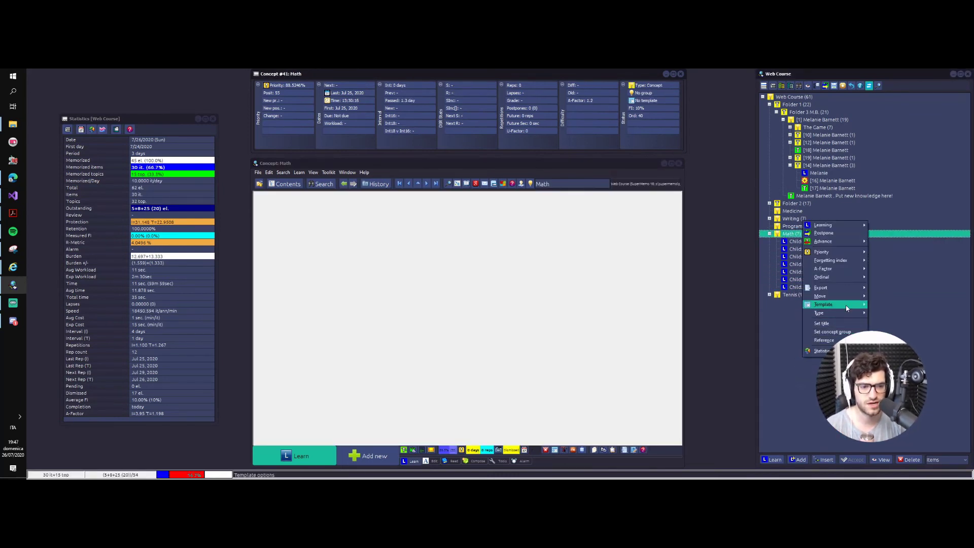
{"action": "left_click", "coordinate": [892, 305]}
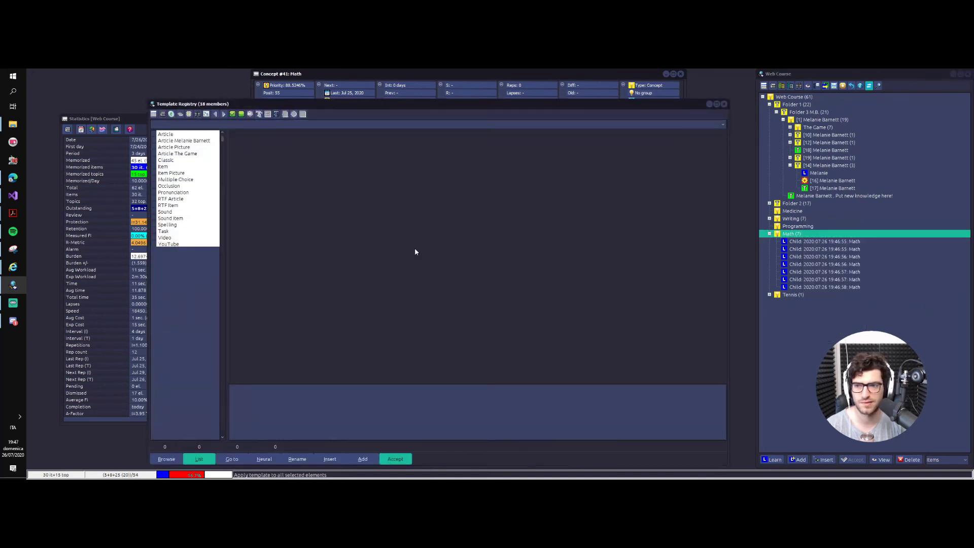
{"action": "left_click", "coordinate": [167, 160]}
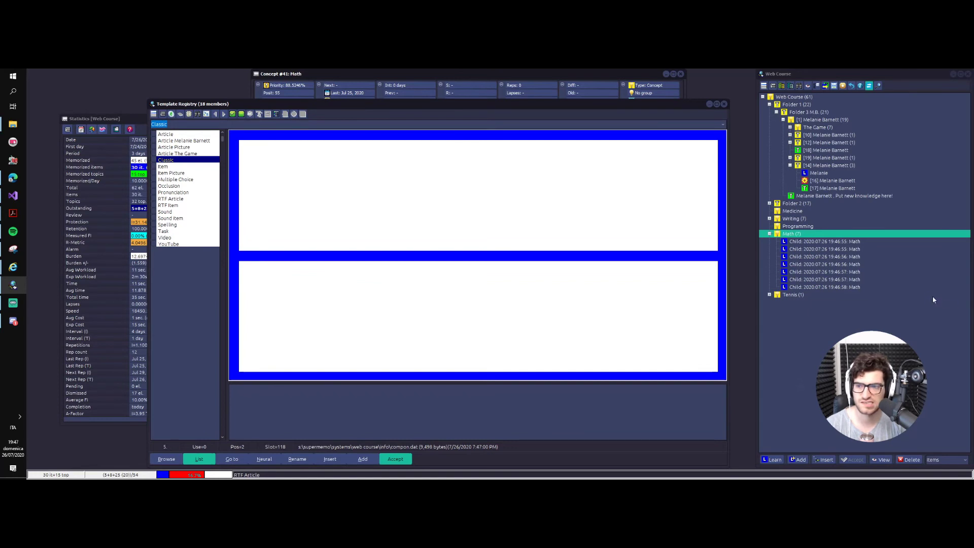
{"action": "left_click_drag", "start_coordinate": [640, 106], "coordinate": [671, 227]}
{"action": "left_click", "coordinate": [887, 275]}
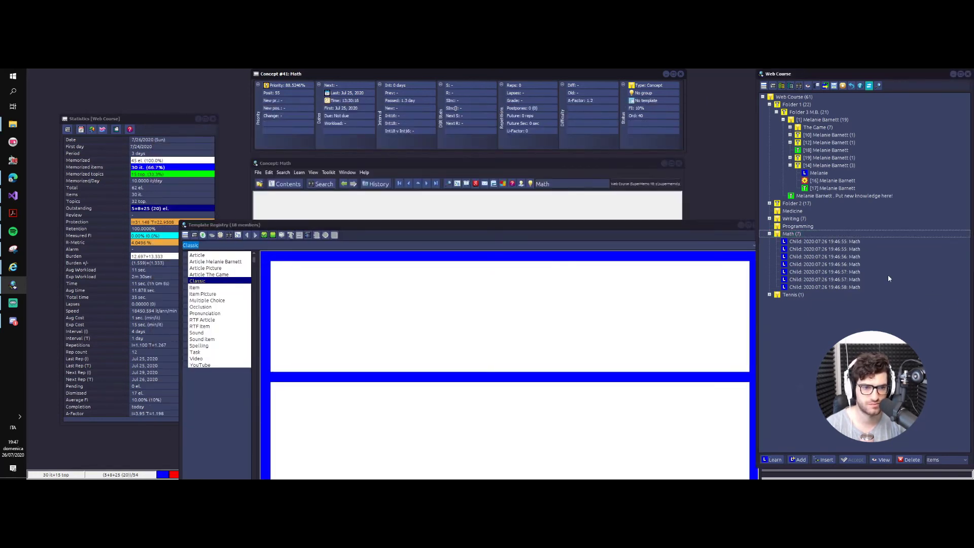
{"action": "left_click", "coordinate": [836, 255]}
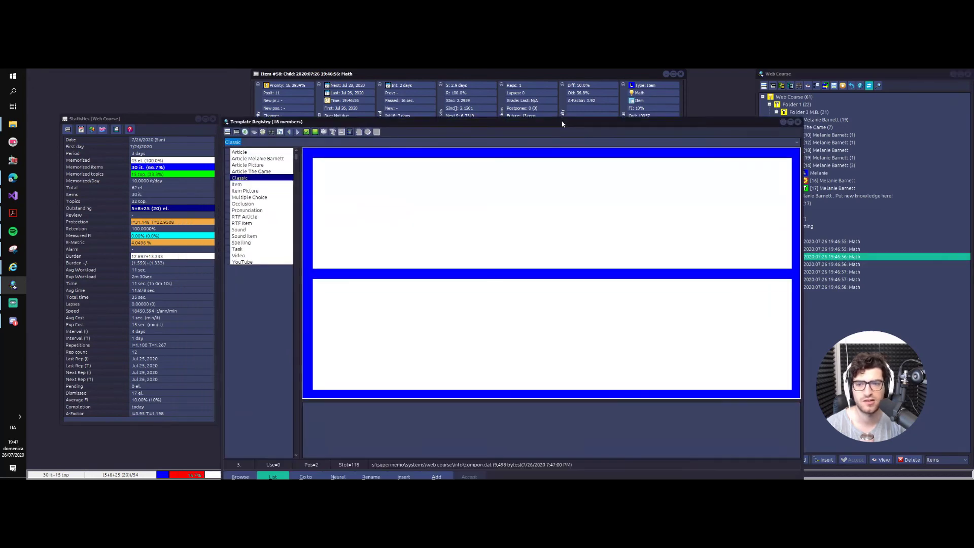
- Apply the Classic template to all elements of the Math branch, and dismiss the conversion report
{"action": "right_click", "coordinate": [792, 237]}
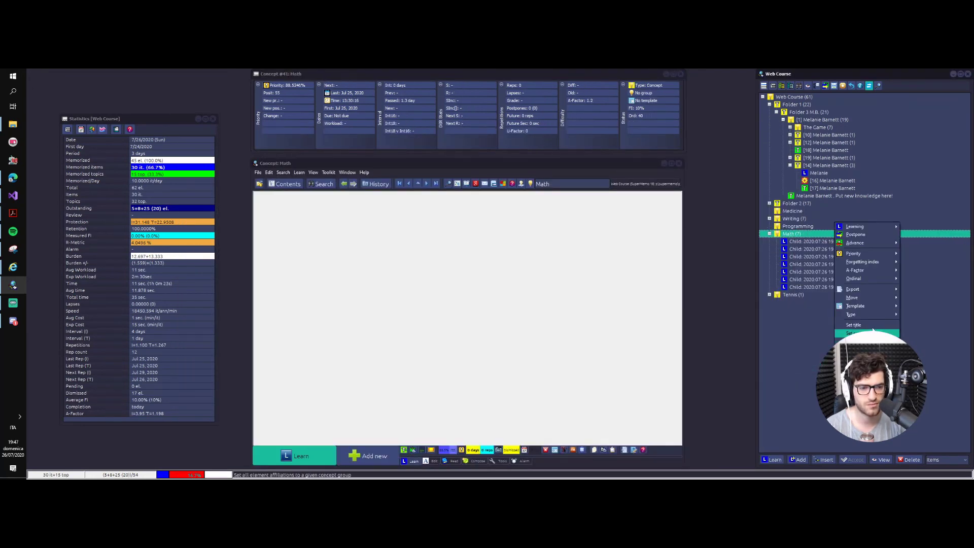
{"action": "mouse_move", "coordinate": [862, 306]}
{"action": "left_click", "coordinate": [919, 307]}
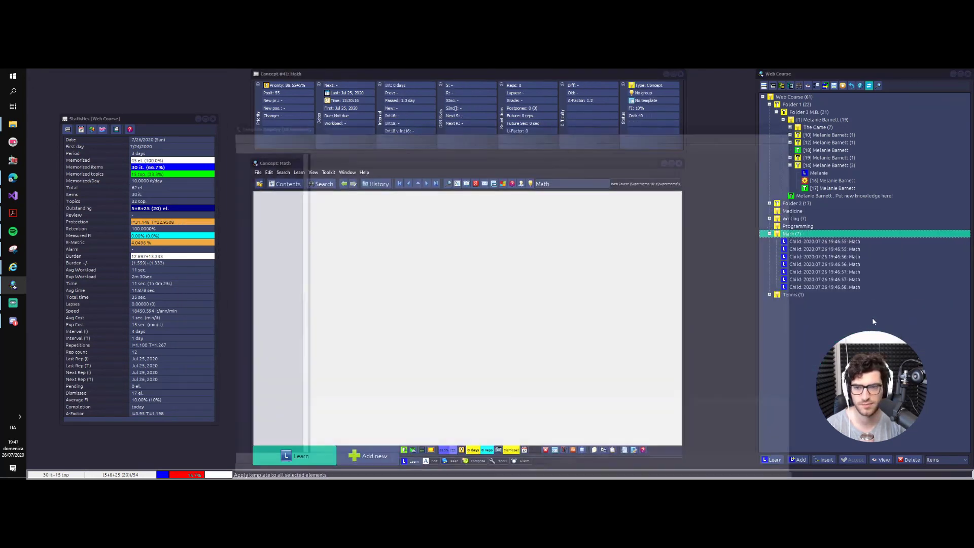
{"action": "left_click", "coordinate": [245, 178]}
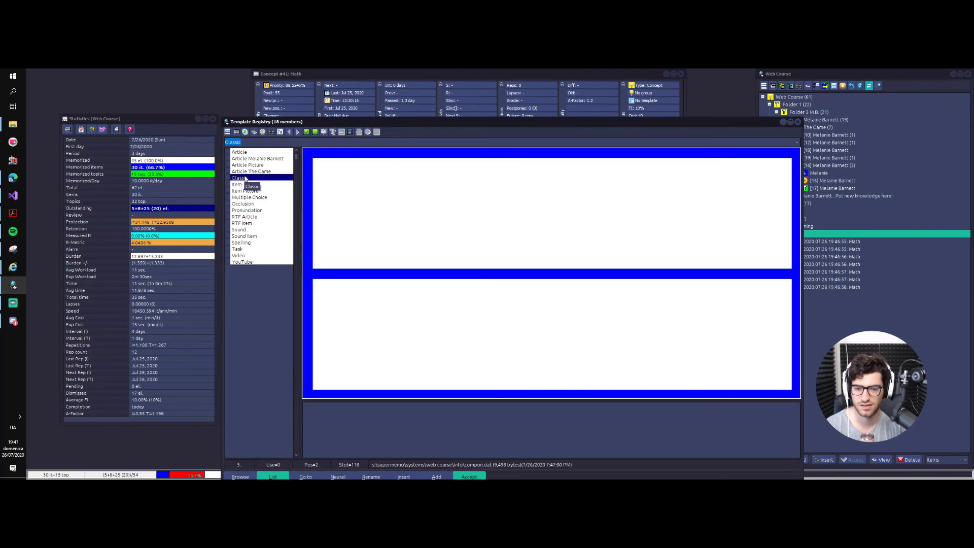
{"action": "left_click", "coordinate": [469, 477]}
{"action": "left_click", "coordinate": [407, 286]}
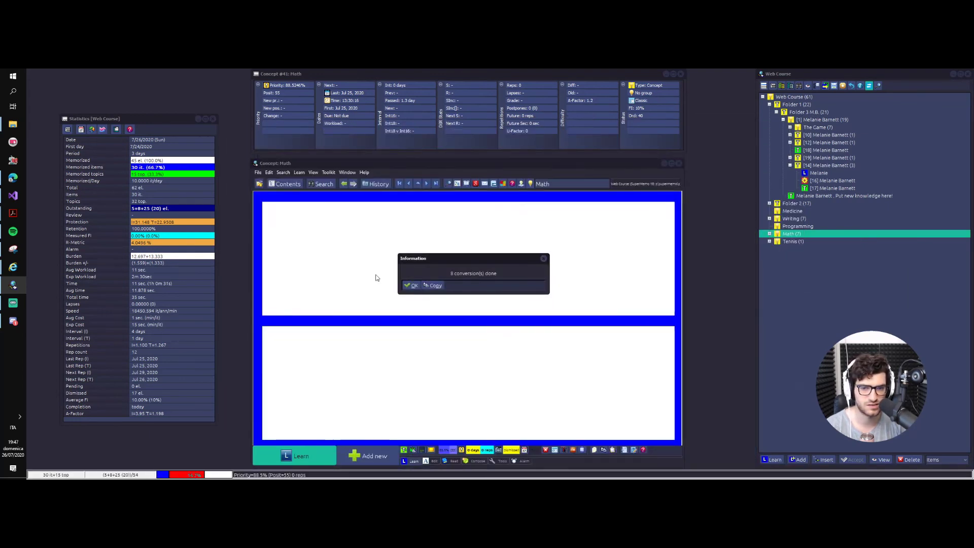
{"action": "left_click", "coordinate": [411, 285]}
- Expand the Tennis and Math branches, and activate the lower text field of the Math concept element
{"action": "left_click", "coordinate": [770, 241]}
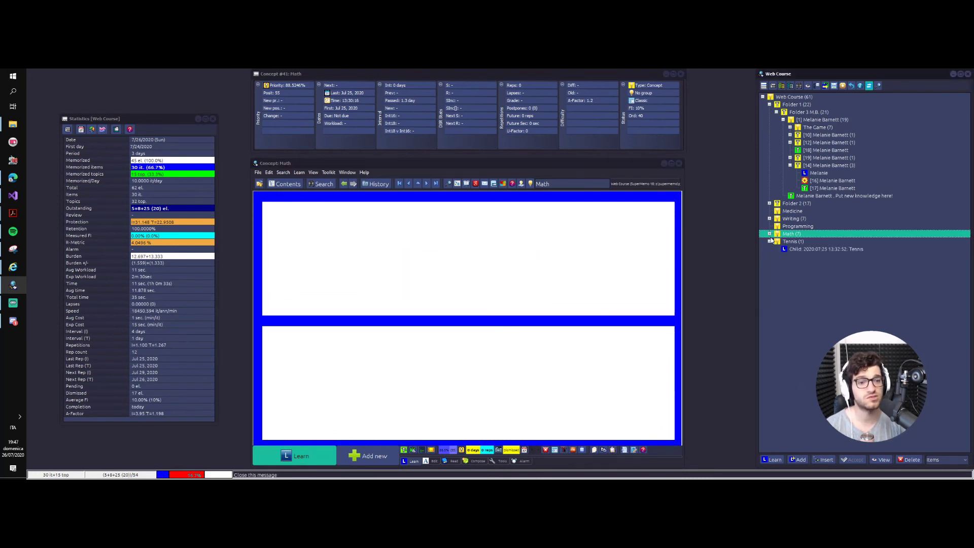
{"action": "left_click", "coordinate": [768, 234]}
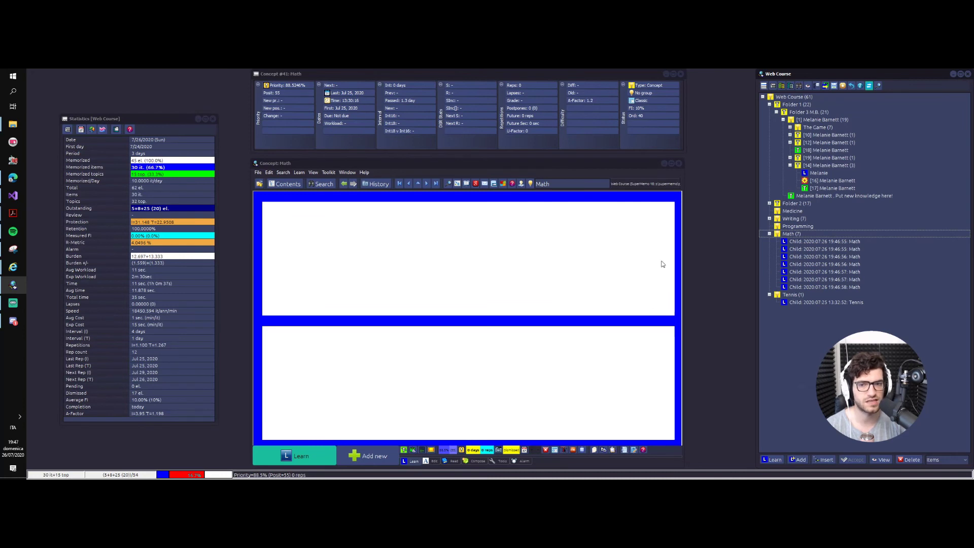
{"action": "left_click", "coordinate": [452, 331]}
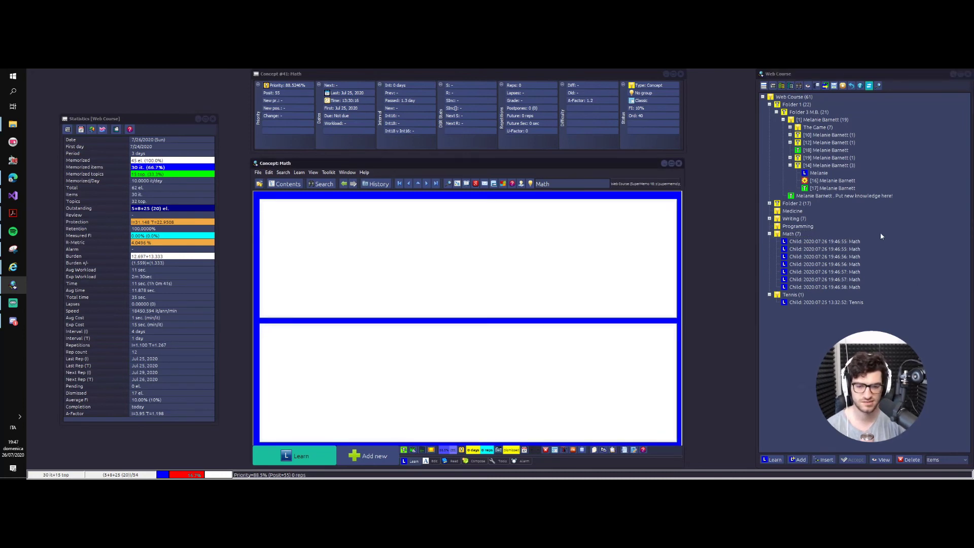
- Browse the child items of the Math branch to check the template applied to each one
{"action": "left_click", "coordinate": [861, 242]}
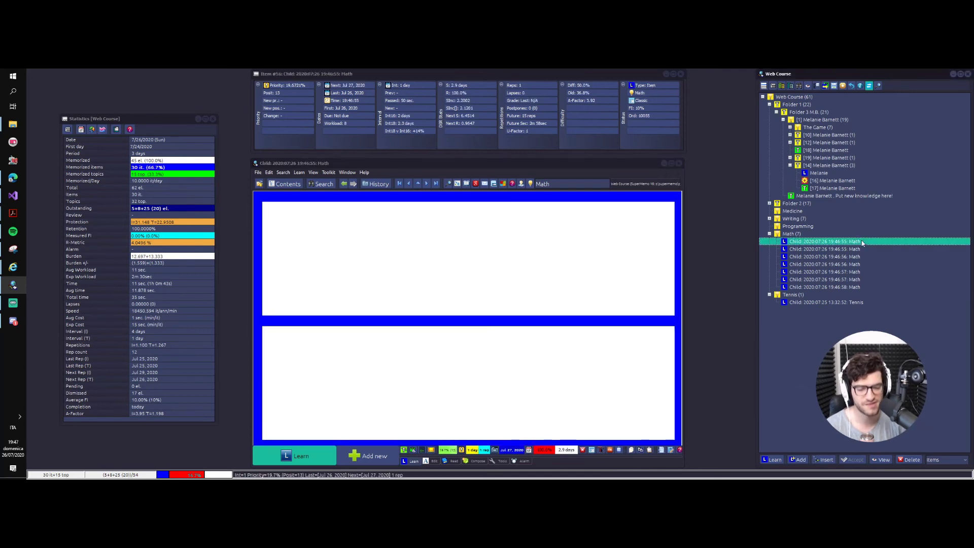
{"action": "key", "text": "Down"}
{"action": "key", "text": "Down"}
{"action": "key", "text": "Down"}
{"action": "key", "text": "Down"}
{"action": "key", "text": "Down"}
{"action": "key", "text": "Up"}
{"action": "key", "text": "Up"}
{"action": "key", "text": "Up"}
{"action": "key", "text": "Up"}
{"action": "key", "text": "Up"}
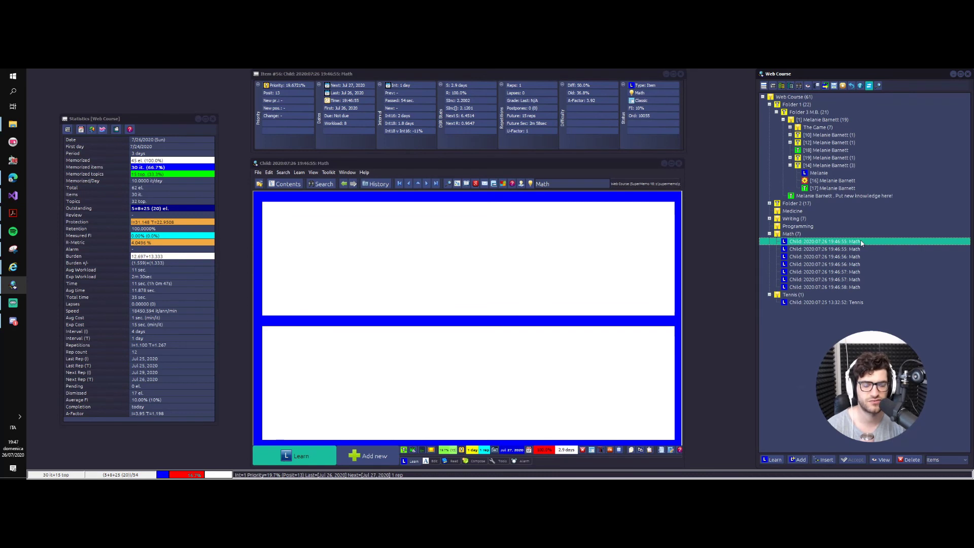
- Apply the Item template to all elements of the Math branch, and dismiss the report
{"action": "right_click", "coordinate": [862, 242]}
{"action": "left_click", "coordinate": [785, 233]}
{"action": "right_click", "coordinate": [790, 234]}
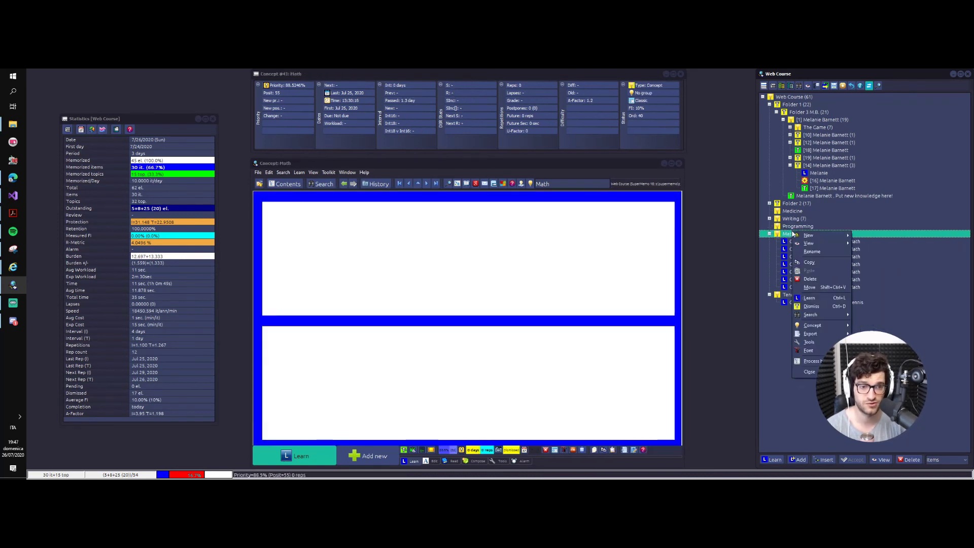
{"action": "mouse_move", "coordinate": [812, 361]}
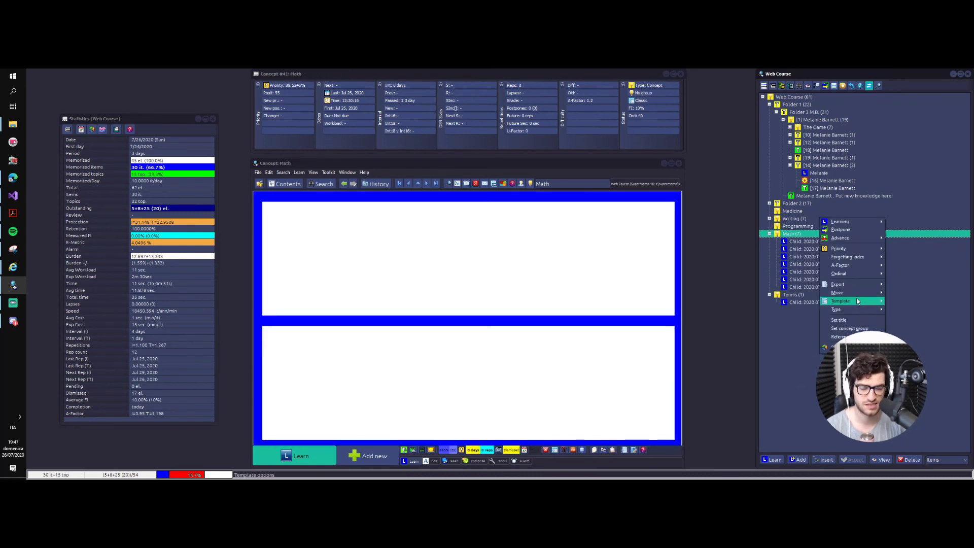
{"action": "mouse_move", "coordinate": [862, 301]}
{"action": "left_click", "coordinate": [903, 302]}
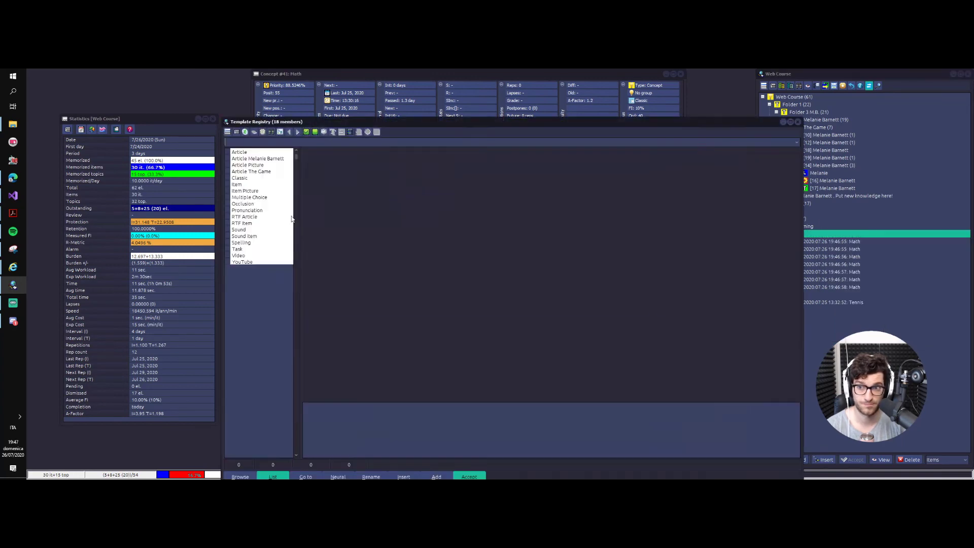
{"action": "left_click", "coordinate": [238, 185]}
{"action": "double_click", "coordinate": [239, 186]}
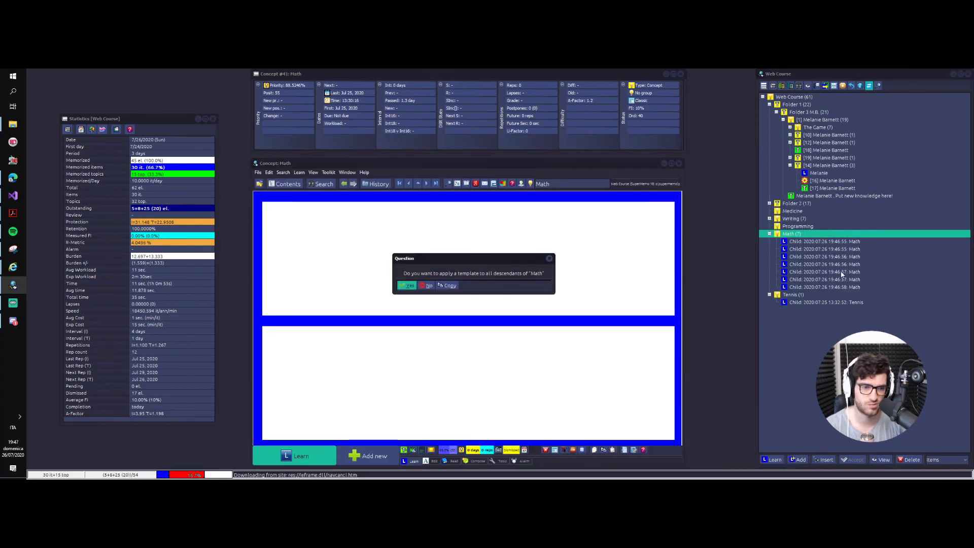
{"action": "left_click", "coordinate": [399, 286]}
{"action": "left_click", "coordinate": [418, 283]}
- Set the concept group of all Math branch elements to Math, and expand the branch
{"action": "right_click", "coordinate": [796, 234]}
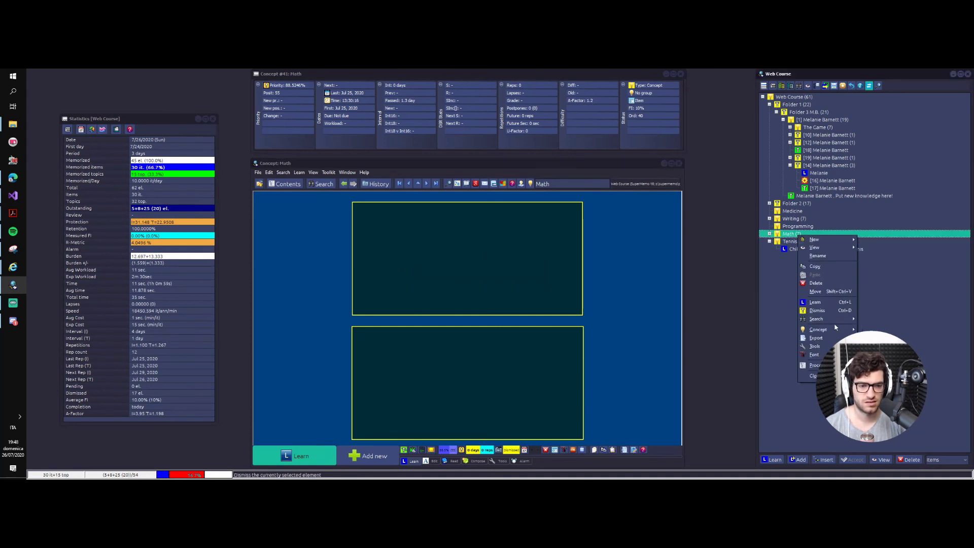
{"action": "mouse_move", "coordinate": [812, 365]}
{"action": "mouse_move", "coordinate": [862, 305]}
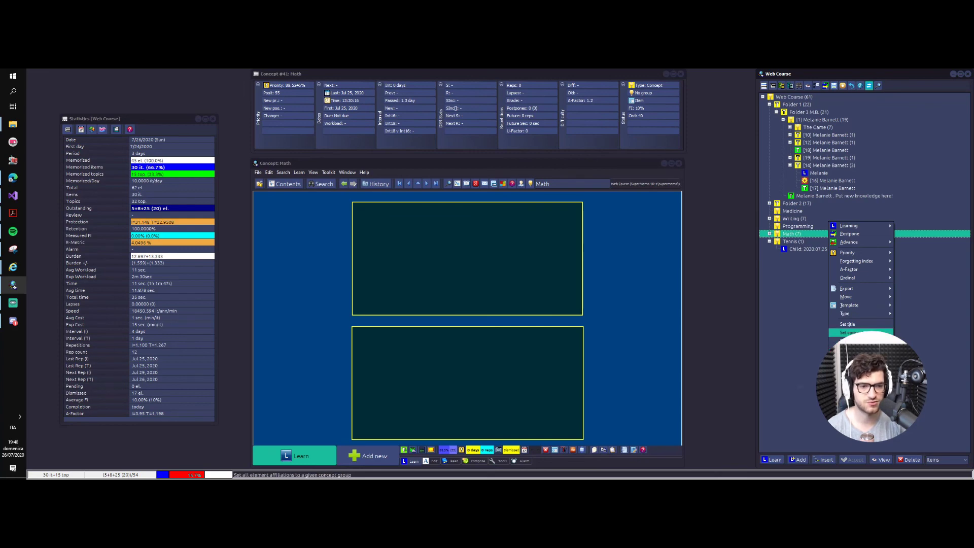
{"action": "left_click", "coordinate": [857, 332]}
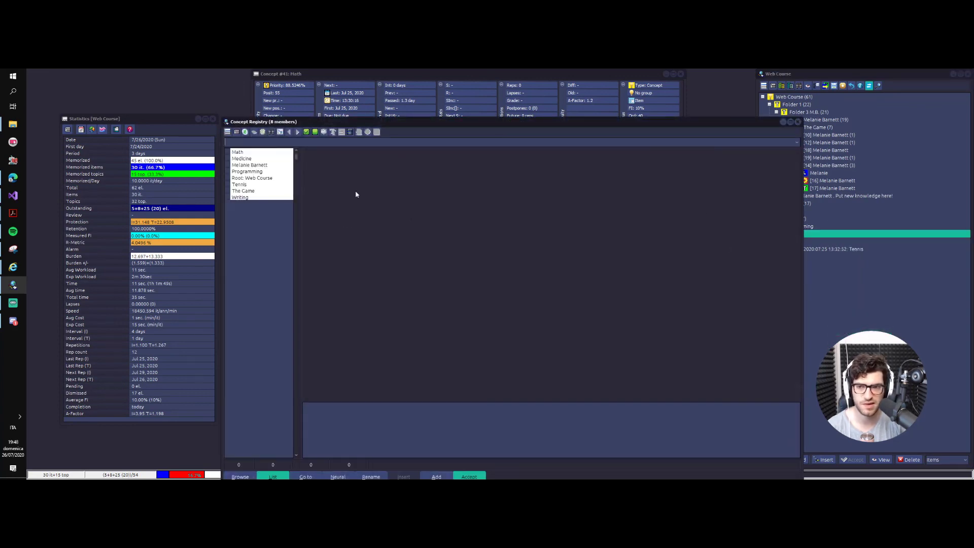
{"action": "double_click", "coordinate": [235, 152]}
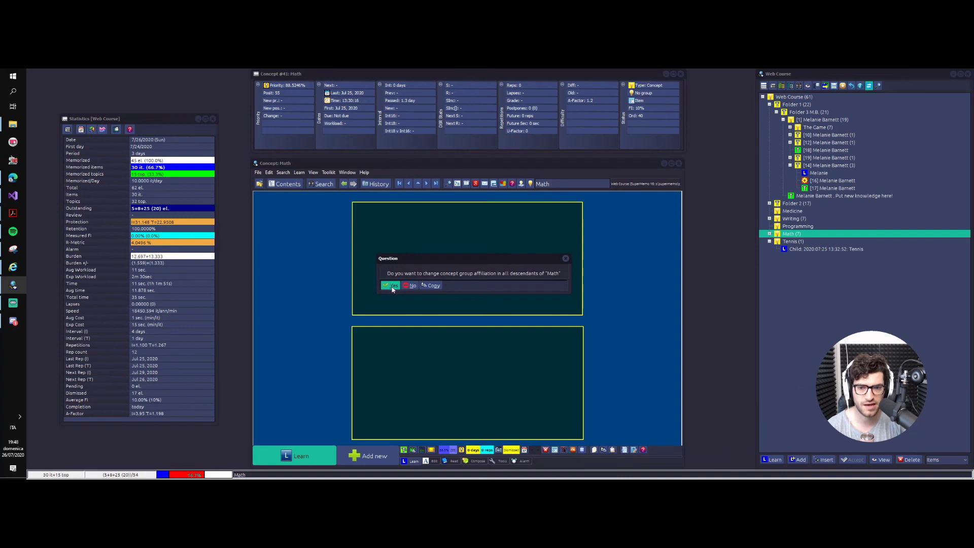
{"action": "left_click", "coordinate": [391, 285]}
{"action": "left_click", "coordinate": [412, 287]}
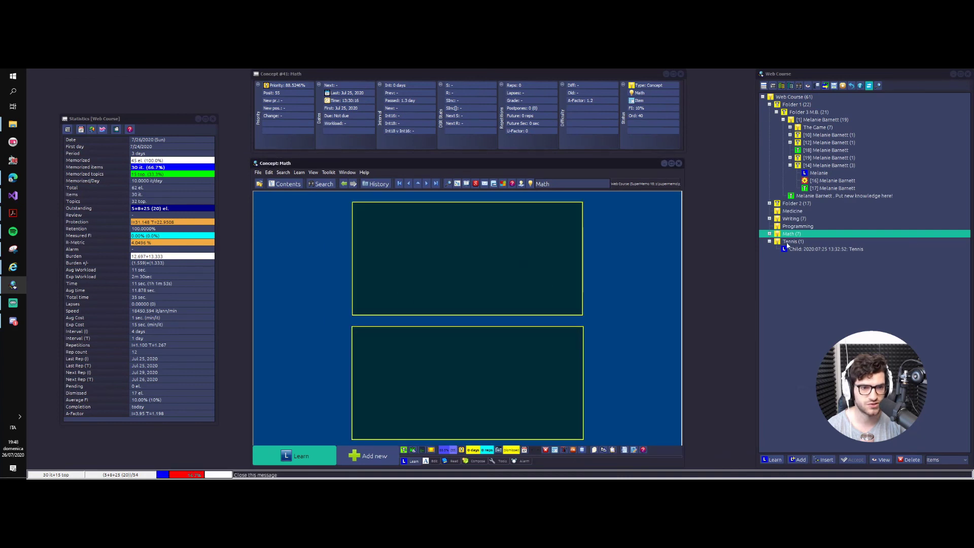
{"action": "left_click", "coordinate": [769, 234]}
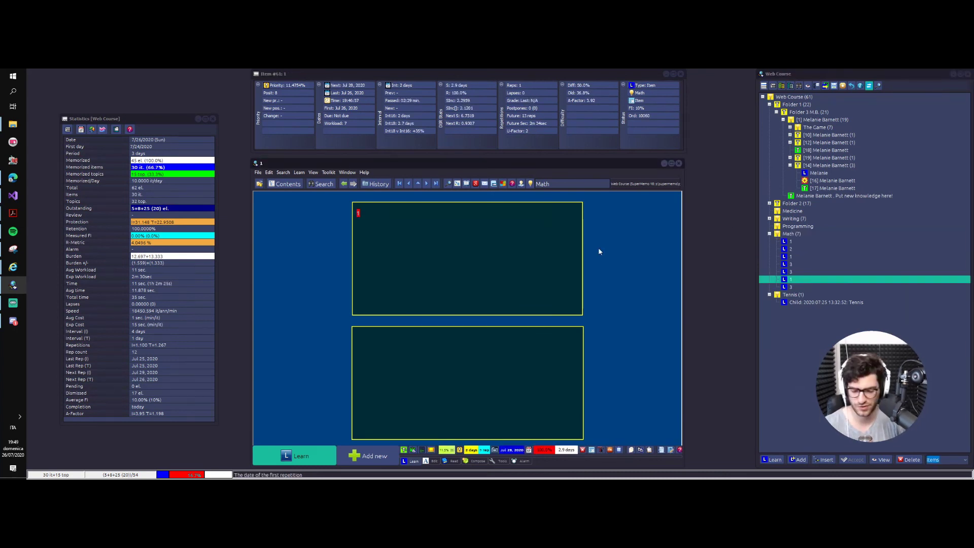
- Search the elements for the text "1" from the open Math item, and select Folder 2 in the contents tree
{"action": "key", "text": "ctrl+f"}
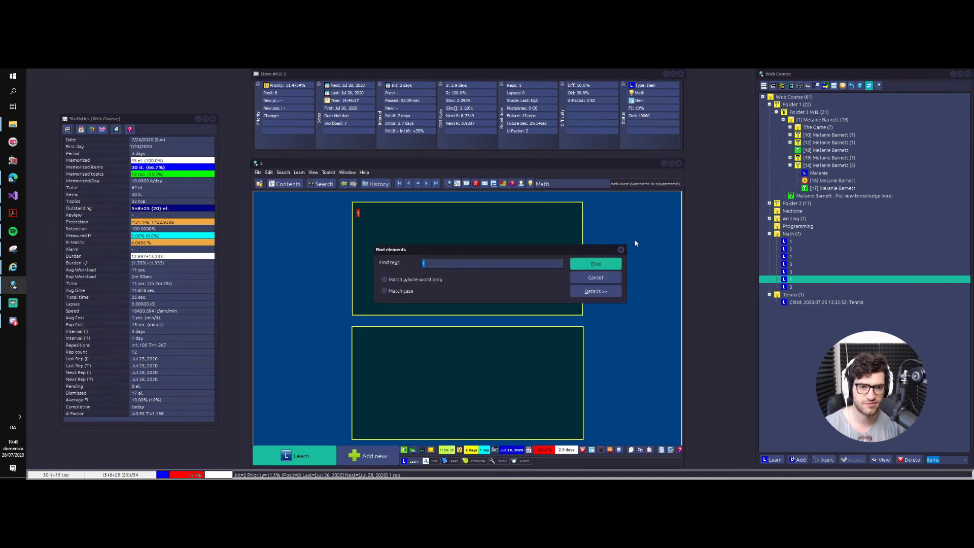
{"action": "key", "text": "Return"}
{"action": "left_click", "coordinate": [790, 143]}
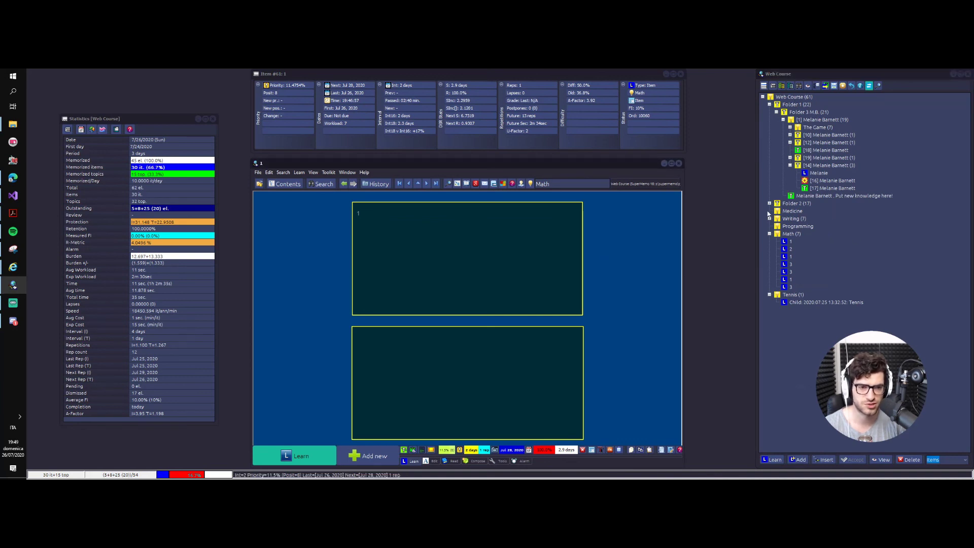
{"action": "left_click", "coordinate": [793, 210]}
{"action": "left_click", "coordinate": [792, 204]}
- Search for elements containing "1" with Folder 2 selected, and close the results list
{"action": "key", "text": "ctrl+f"}
{"action": "type", "text": "1"}
{"action": "key", "text": "Return"}
{"action": "left_click", "coordinate": [791, 205]}
{"action": "key", "text": "ctrl+F5"}
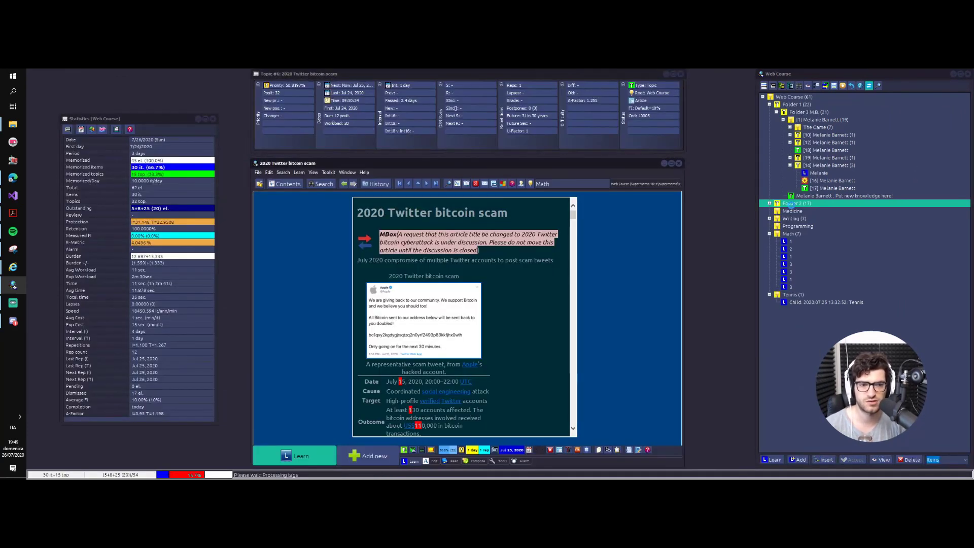
{"action": "key", "text": "ctrl+f"}
{"action": "type", "text": "1"}
{"action": "key", "text": "Return"}
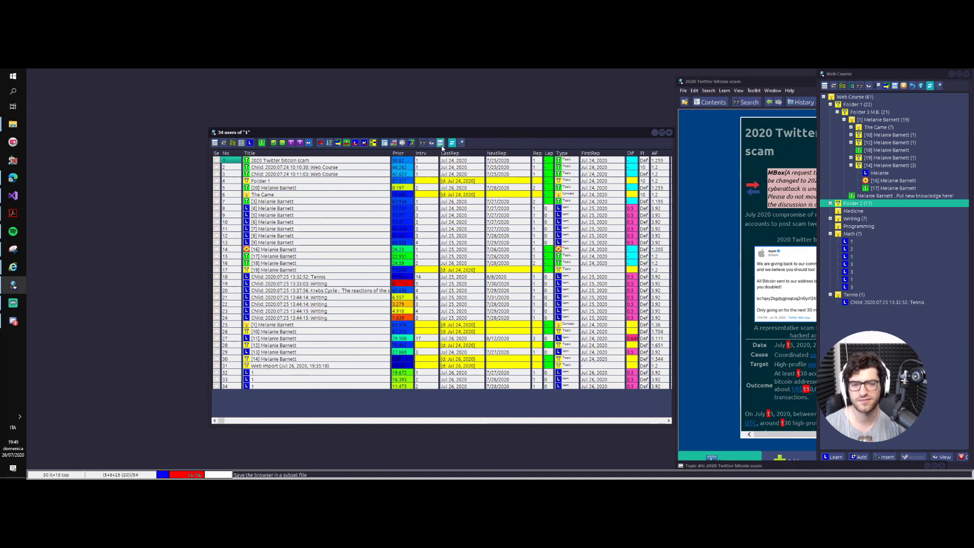
{"action": "left_click", "coordinate": [669, 132]}
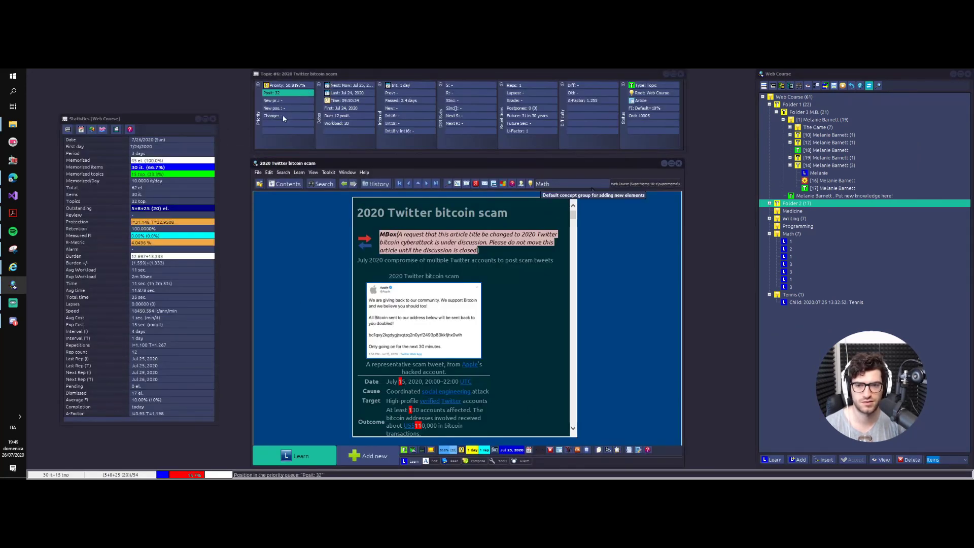
- Repeat the element search for "1", close its results, and search for "4"
{"action": "key", "text": "ctrl+f"}
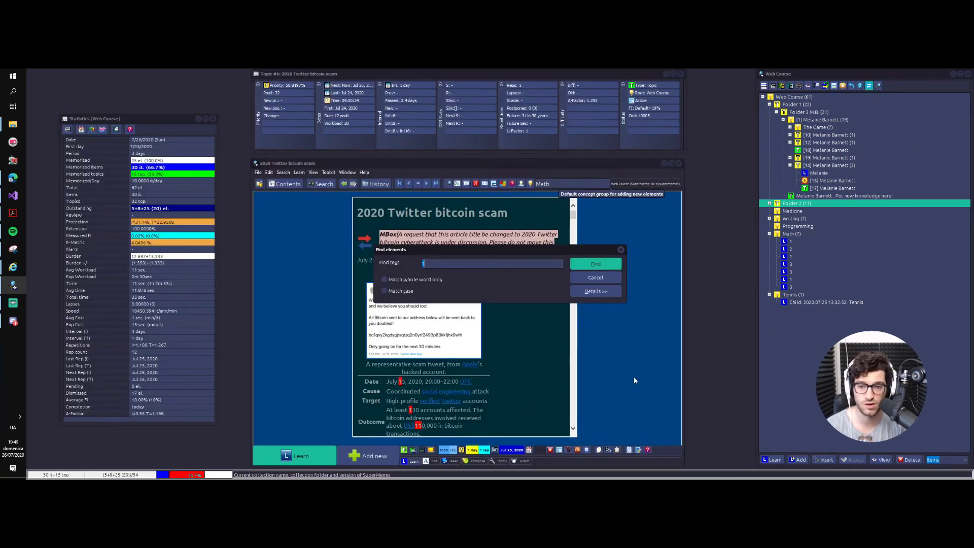
{"action": "key", "text": "Return"}
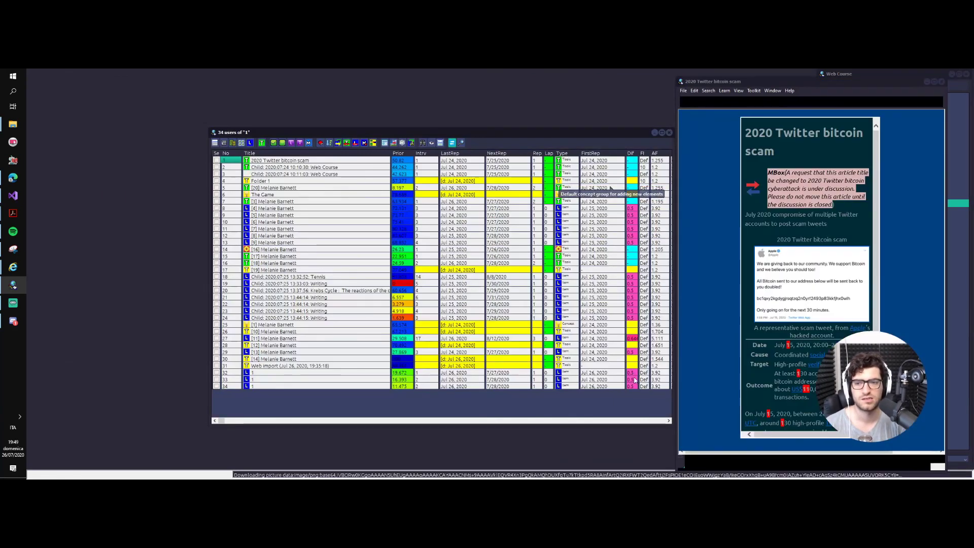
{"action": "key", "text": "Escape"}
{"action": "key", "text": "ctrl+f"}
{"action": "type", "text": "4"}
{"action": "key", "text": "Return"}
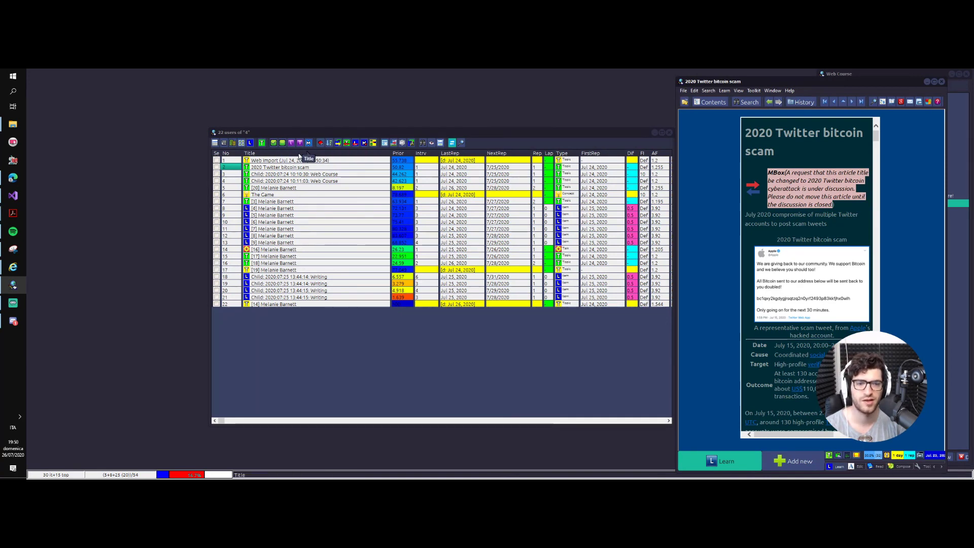
- Restore the window layout, and search the collection for elements containing "3"
{"action": "left_click", "coordinate": [966, 219]}
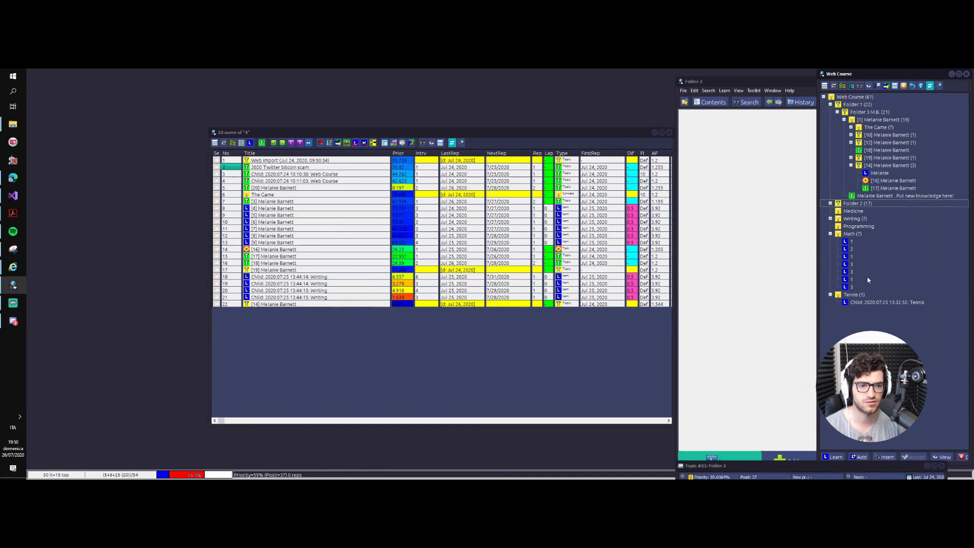
{"action": "key", "text": "F5"}
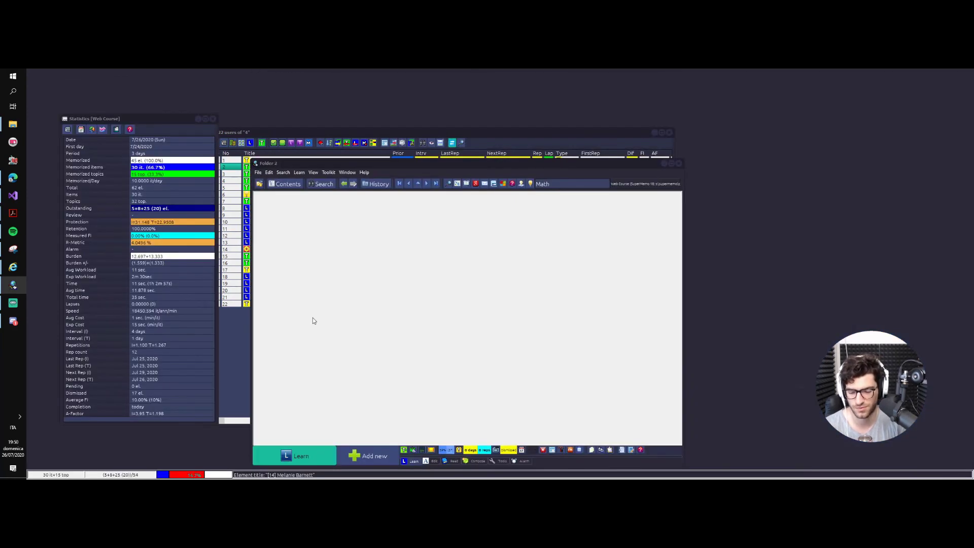
{"action": "key", "text": "ctrl+f"}
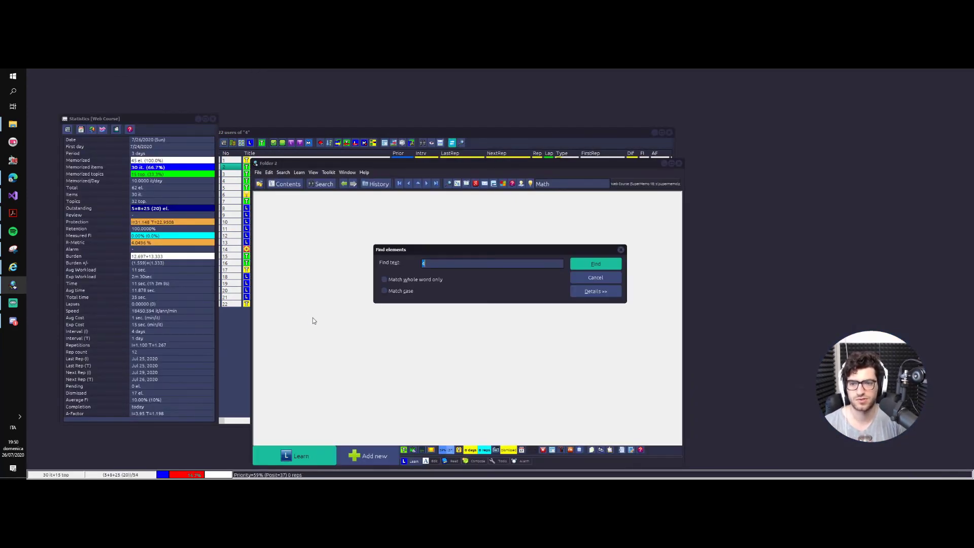
{"action": "type", "text": "3"}
{"action": "key", "text": "Return"}
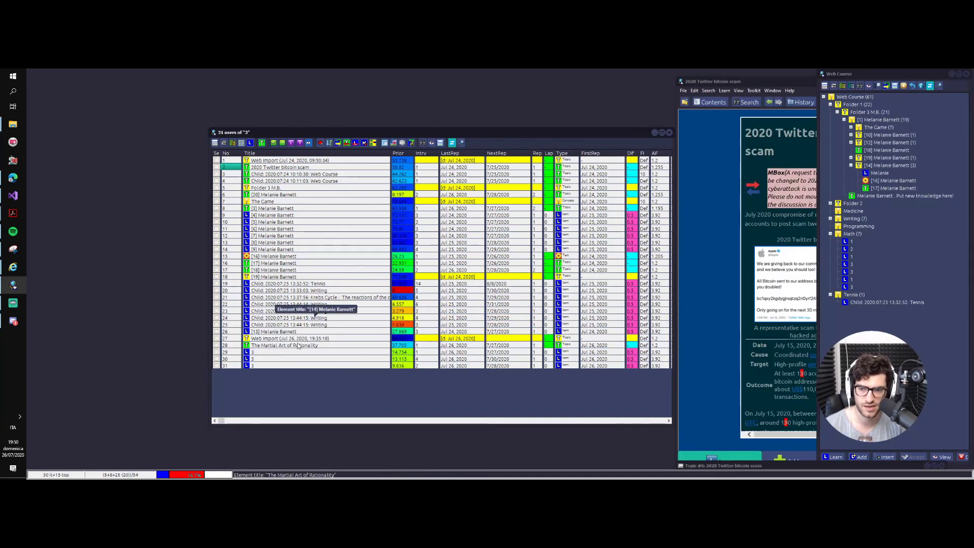